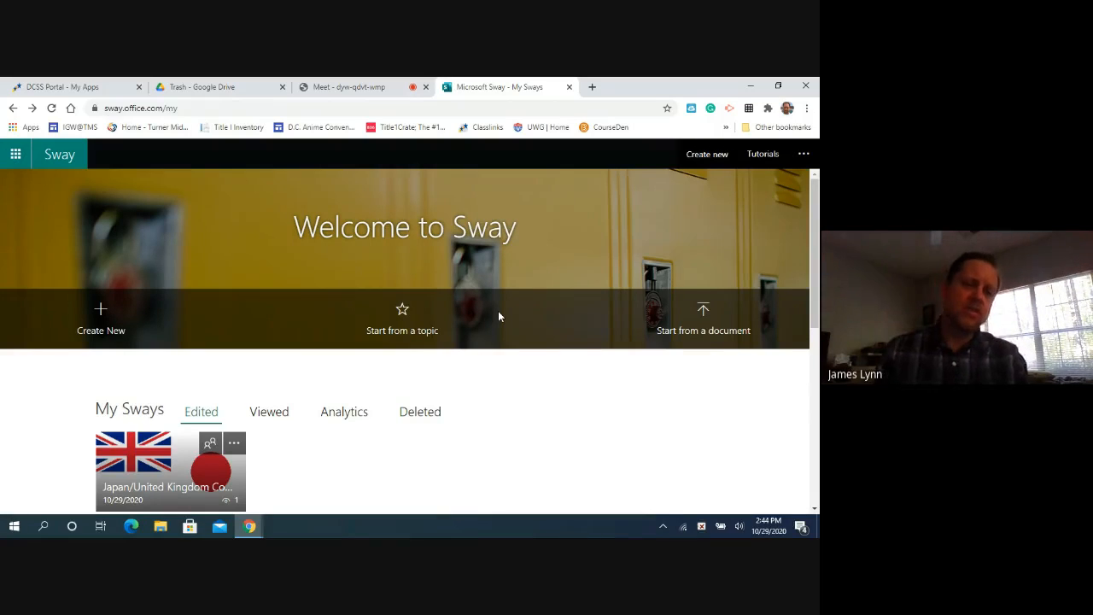
Step: Open the Japan/United Kingdom Comparison Sway and show its design preview
{"action": "scroll", "coordinate": [413, 383], "scroll_direction": "down", "scroll_amount": 1}
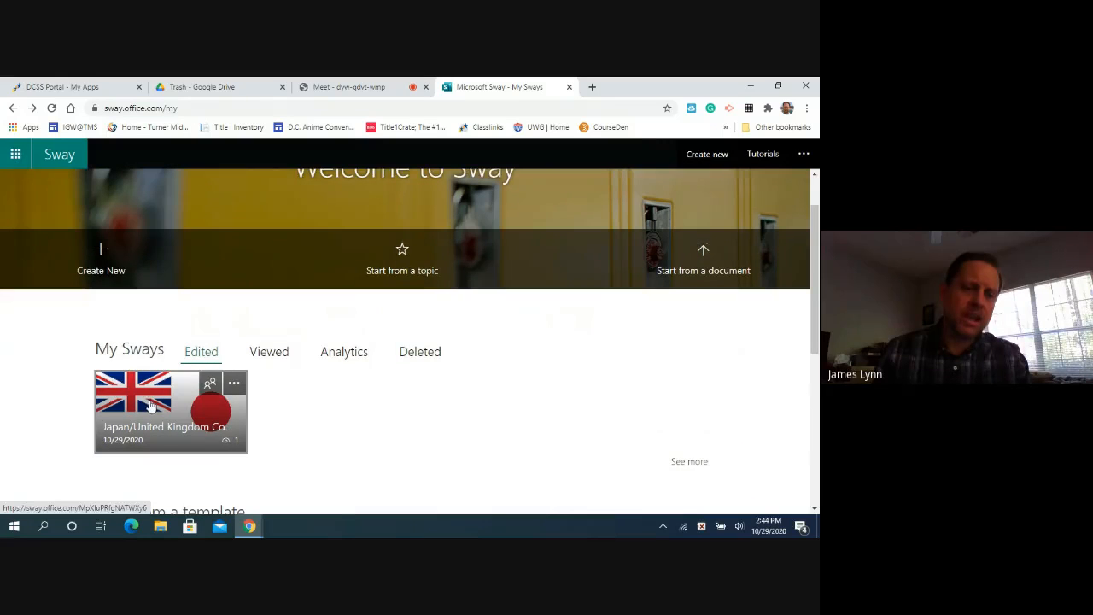
{"action": "left_click", "coordinate": [150, 407]}
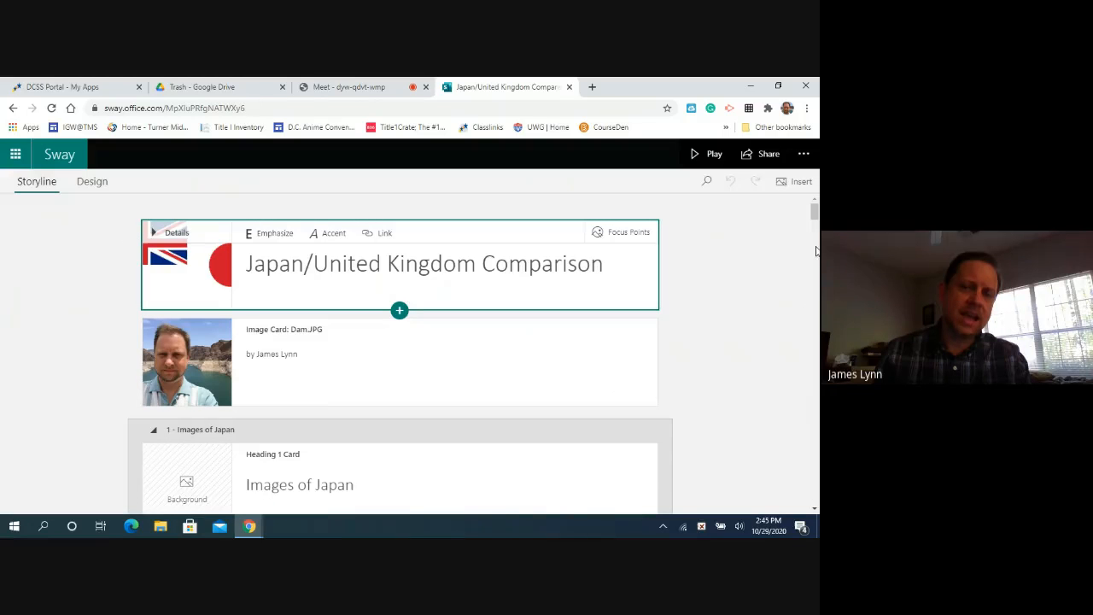
{"action": "mouse_move", "coordinate": [814, 218]}
{"action": "left_mouse_down"}
{"action": "mouse_move", "coordinate": [813, 474]}
{"action": "mouse_move", "coordinate": [814, 211]}
{"action": "left_mouse_up"}
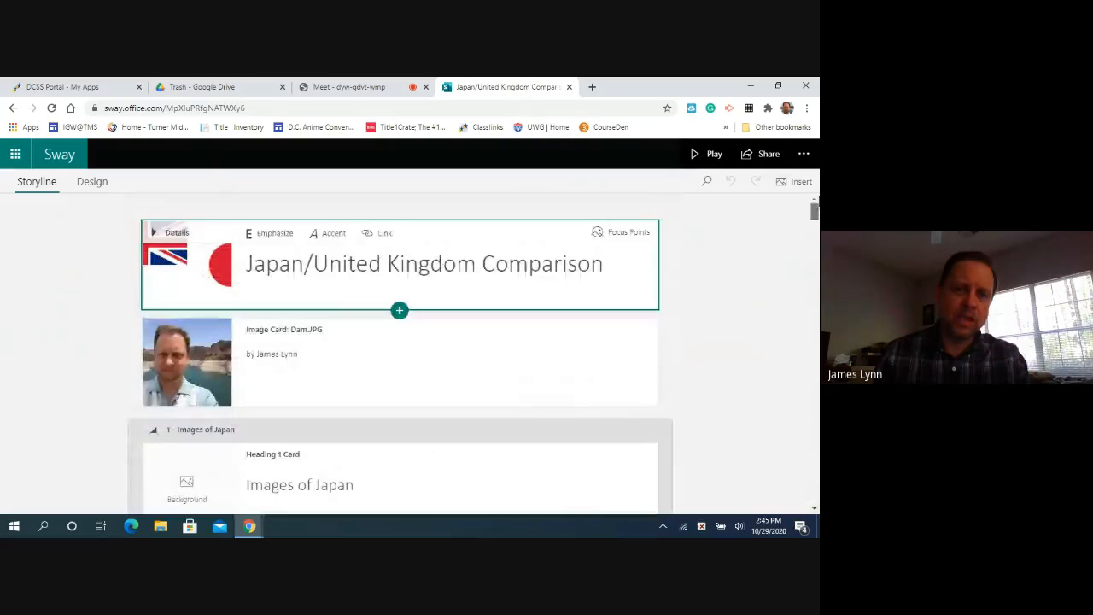
{"action": "left_click", "coordinate": [91, 184]}
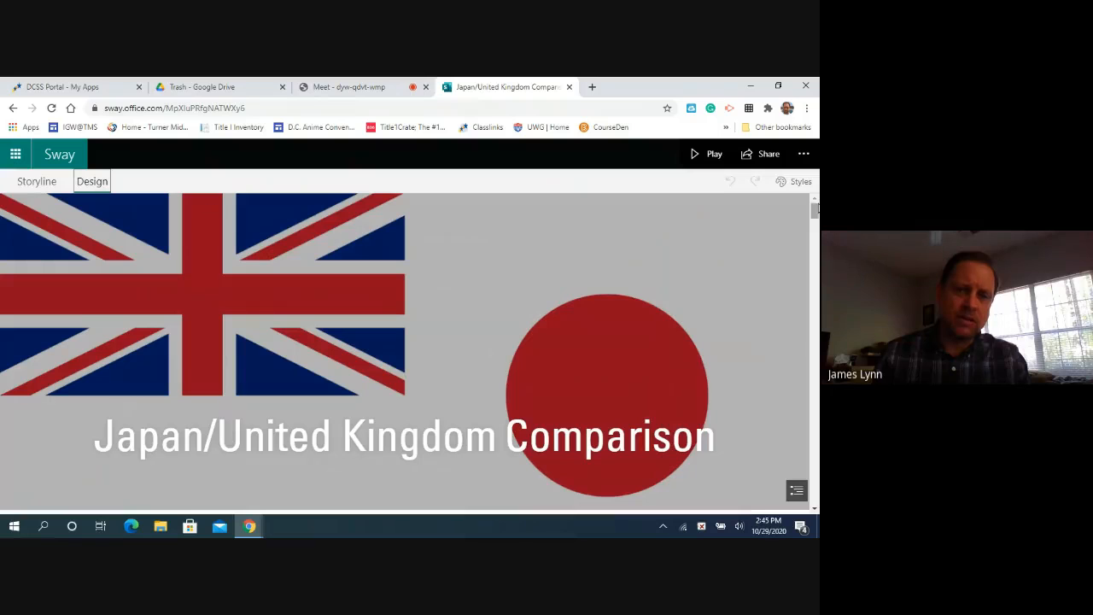
Step: Review the title and author sections, and flip through the stacked pictures under Images of Japan
{"action": "scroll", "coordinate": [816, 213], "scroll_direction": "down", "scroll_amount": 3}
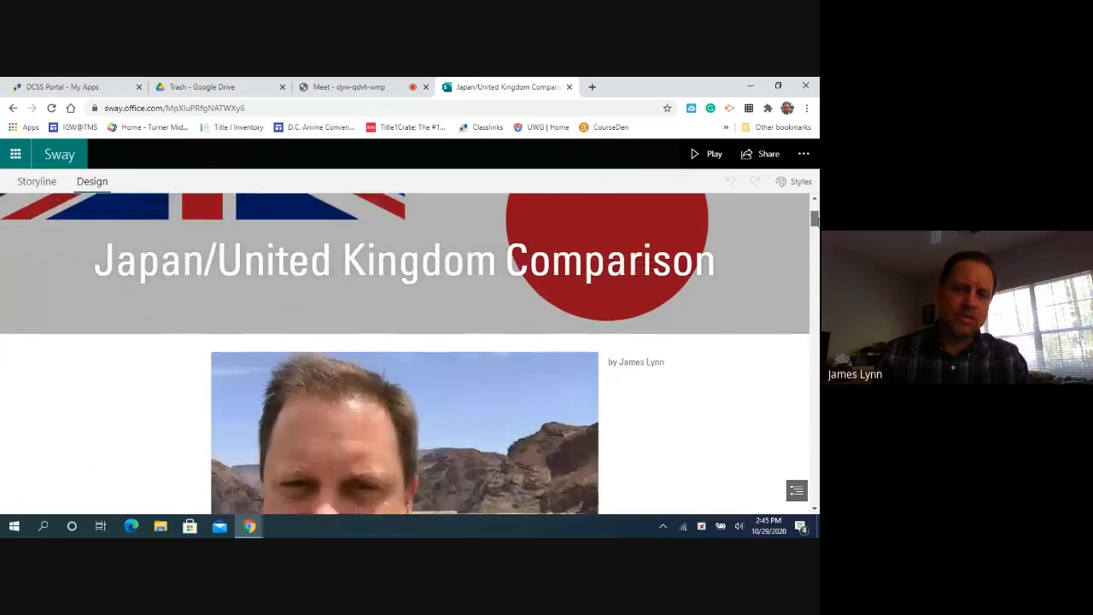
{"action": "scroll", "coordinate": [404, 354], "scroll_direction": "down", "scroll_amount": 5}
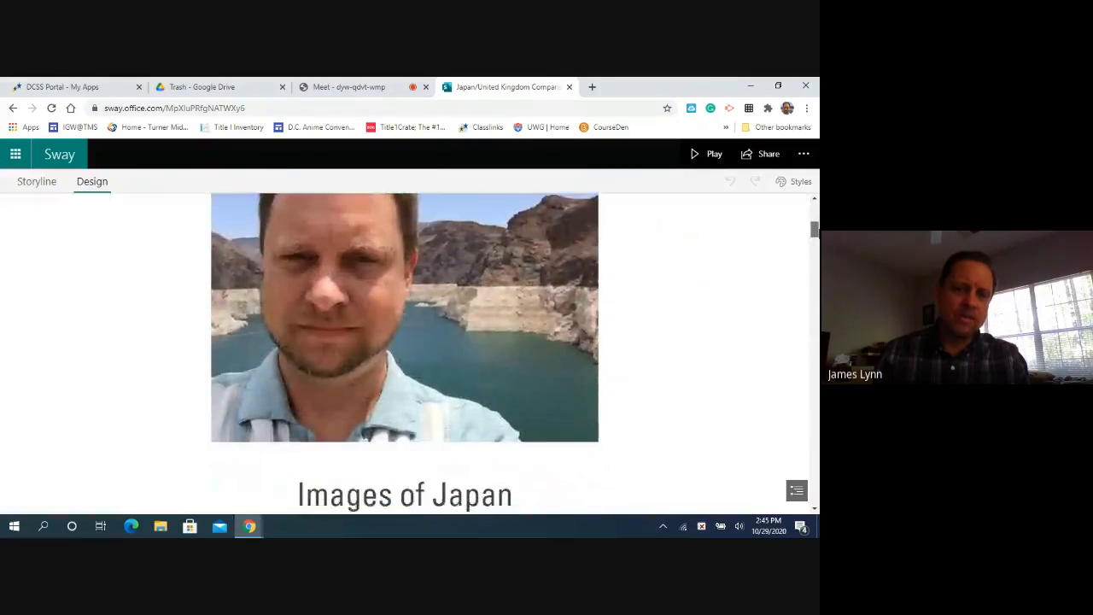
{"action": "scroll", "coordinate": [815, 236], "scroll_direction": "down", "scroll_amount": 4}
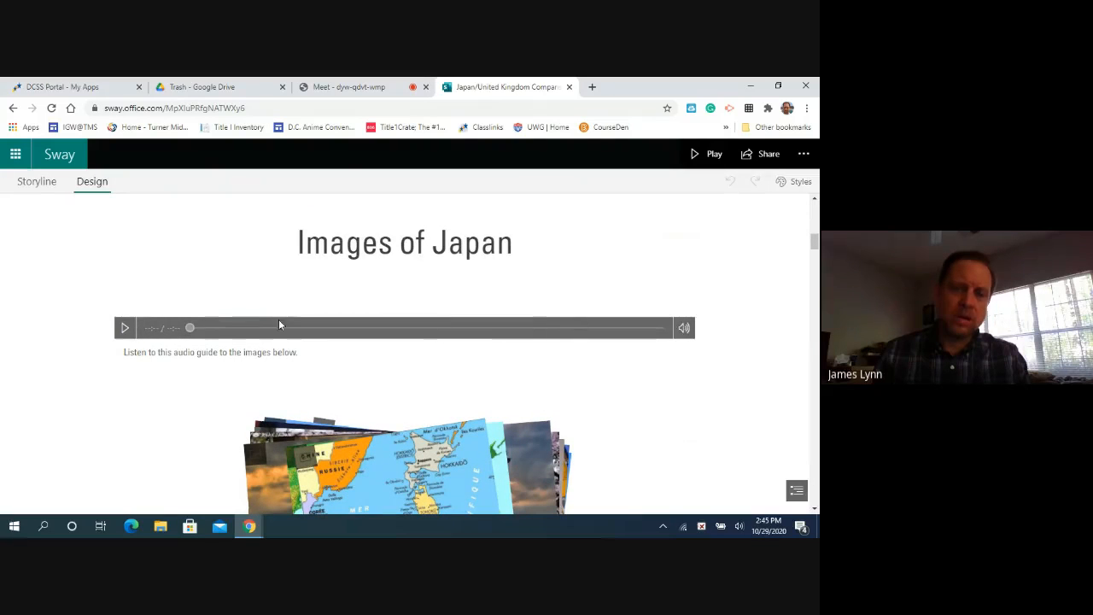
{"action": "scroll", "coordinate": [567, 357], "scroll_direction": "down", "scroll_amount": 2}
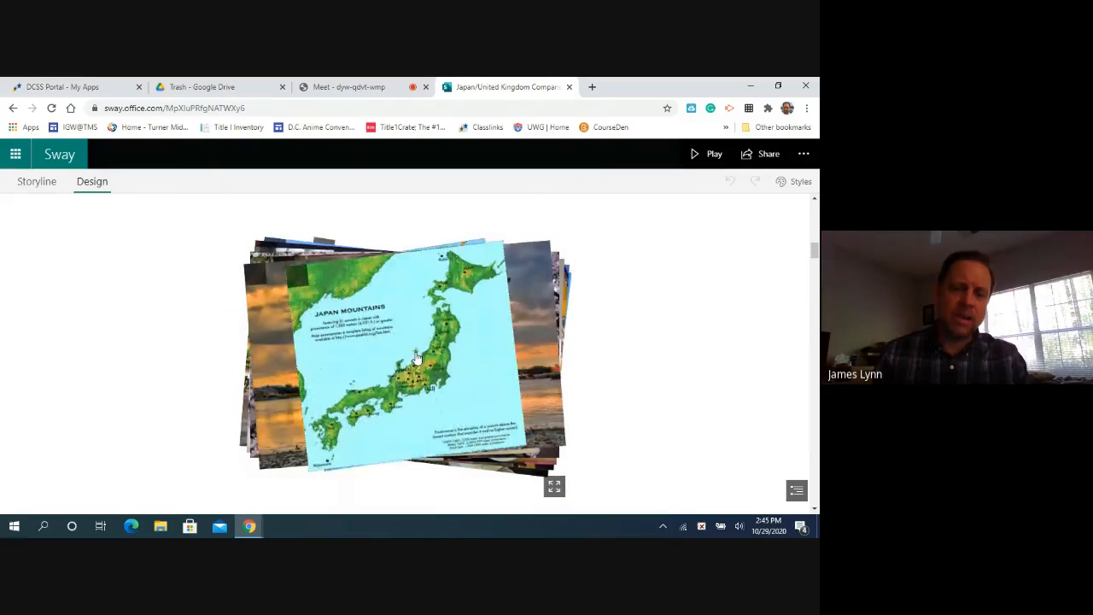
{"action": "left_click", "coordinate": [418, 357]}
{"action": "left_click", "coordinate": [417, 357]}
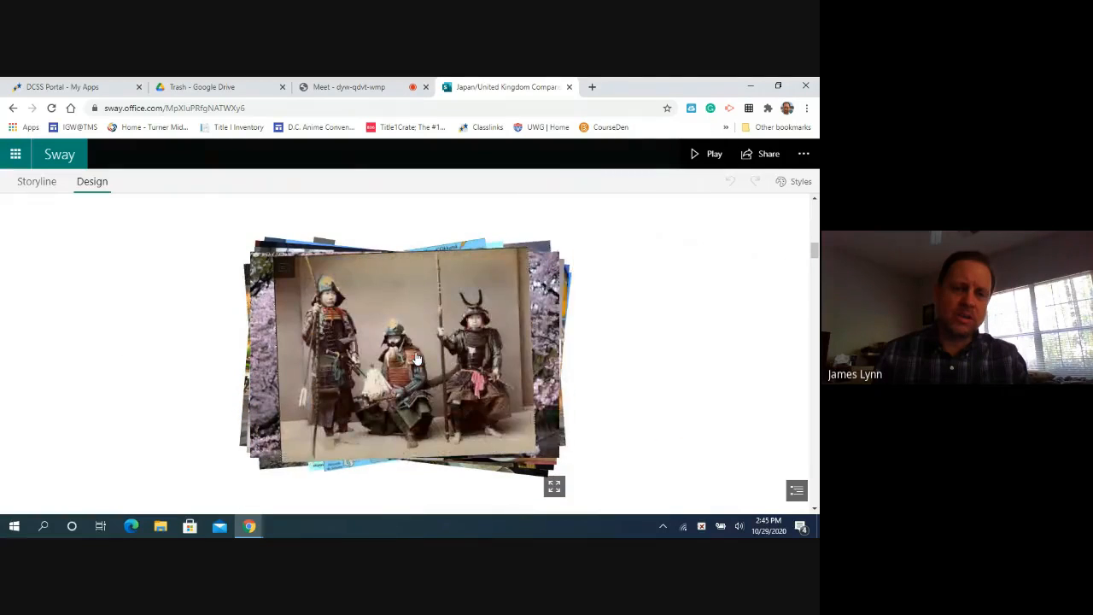
{"action": "left_click", "coordinate": [418, 357]}
Step: Flip through the stacked pictures in the United Kingdom image section
{"action": "scroll", "coordinate": [418, 356], "scroll_direction": "down", "scroll_amount": 5}
{"action": "scroll", "coordinate": [636, 282], "scroll_direction": "down", "scroll_amount": 2}
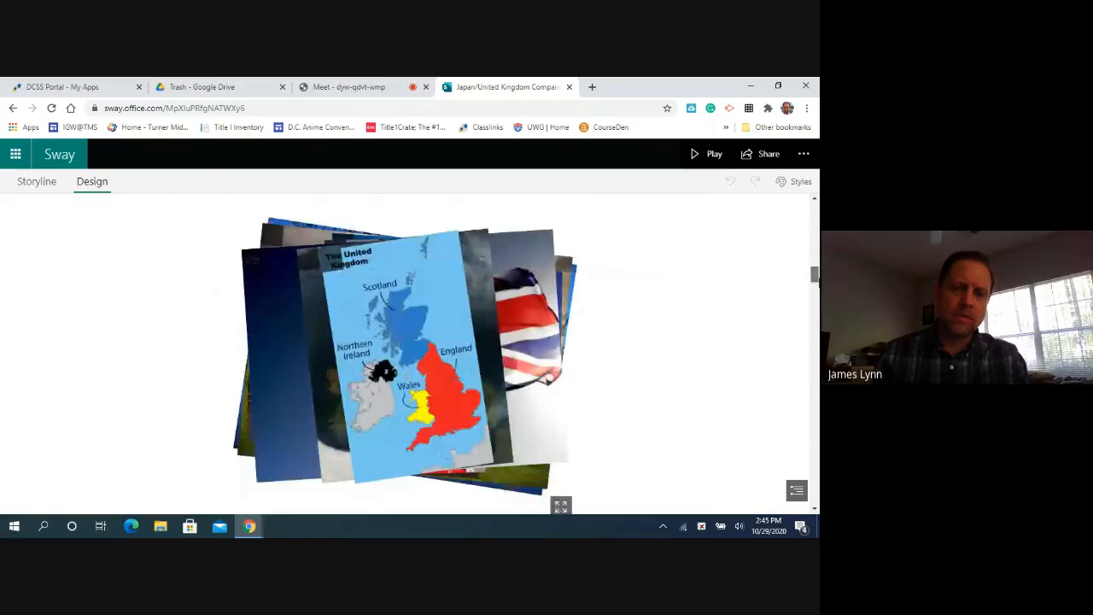
{"action": "scroll", "coordinate": [636, 282], "scroll_direction": "up", "scroll_amount": 1}
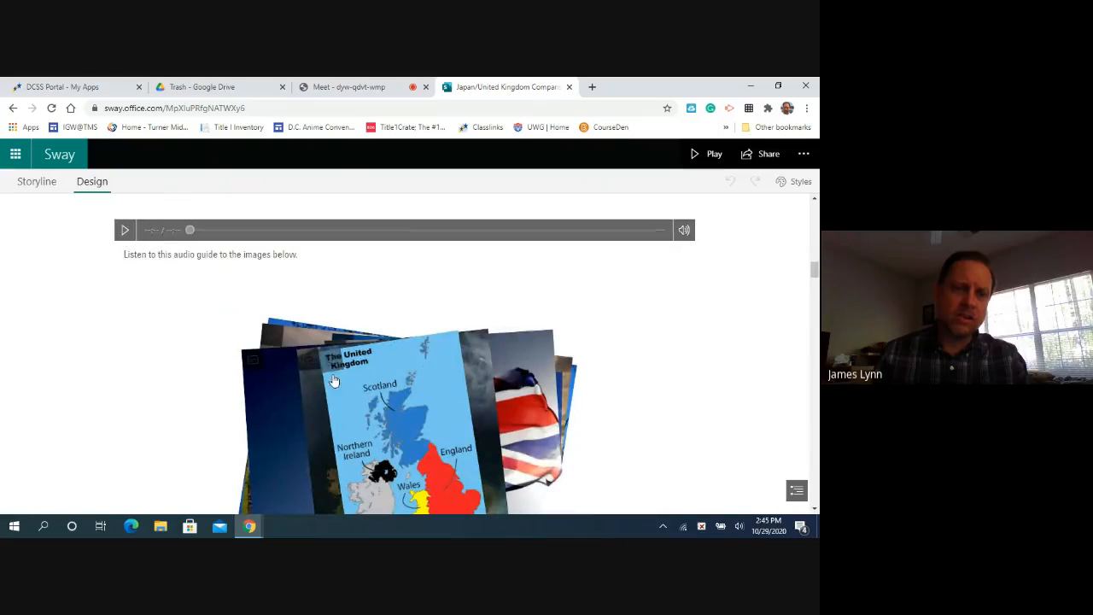
{"action": "left_click", "coordinate": [402, 435]}
{"action": "scroll", "coordinate": [404, 435], "scroll_direction": "down", "scroll_amount": 1}
{"action": "left_click", "coordinate": [405, 434]}
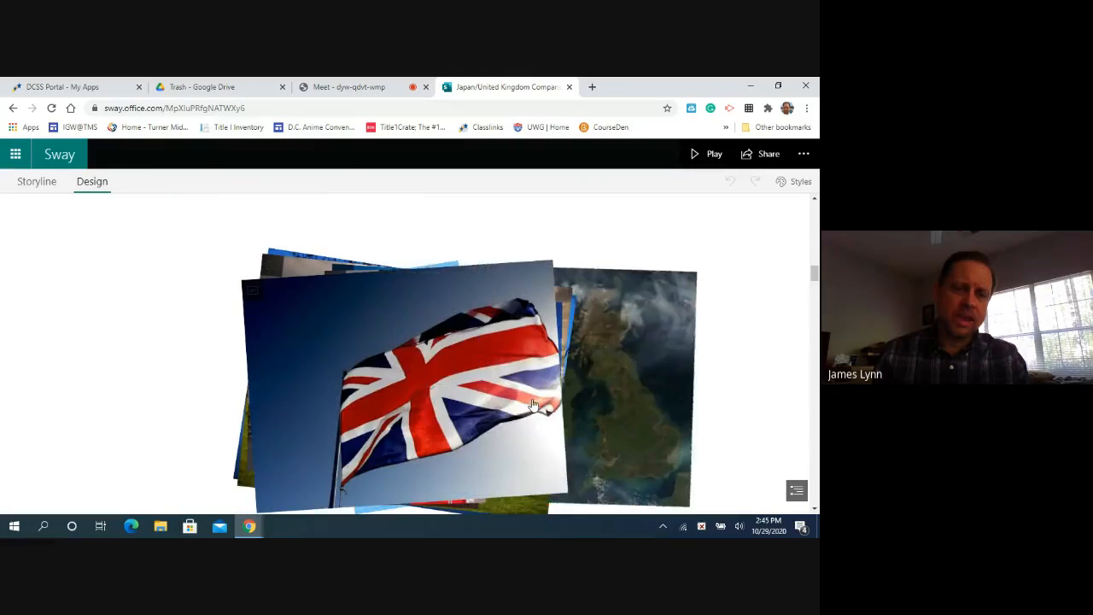
Step: Examine the technology and sports sections, shifting the comparison sliders on the video game console and national sport images
{"action": "left_click_drag", "start_coordinate": [814, 274], "coordinate": [814, 341]}
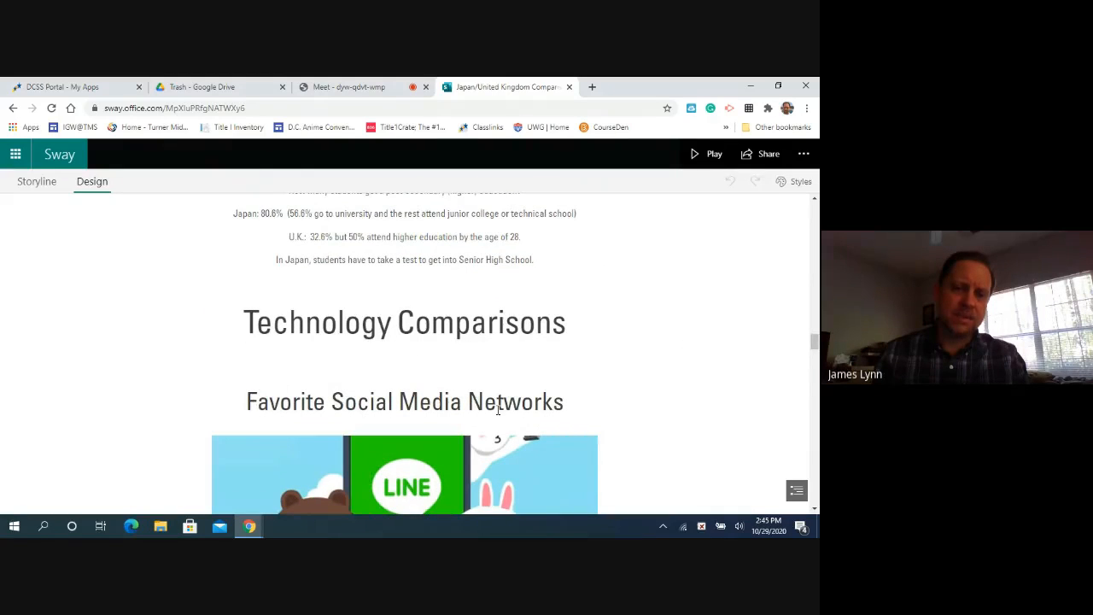
{"action": "left_click_drag", "start_coordinate": [814, 342], "coordinate": [815, 367]}
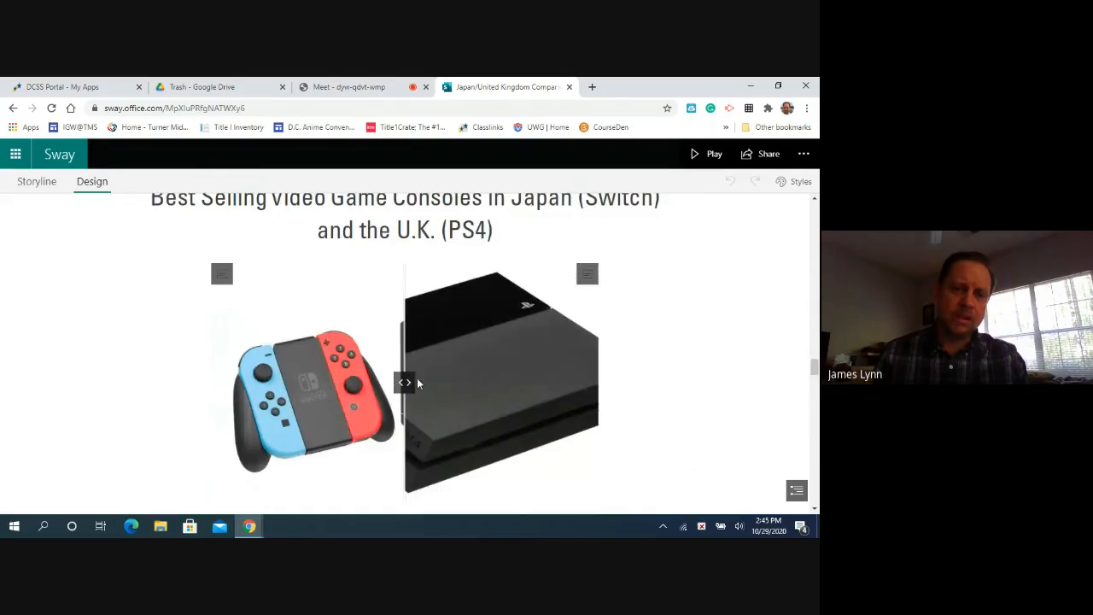
{"action": "left_click_drag", "start_coordinate": [404, 384], "coordinate": [474, 390]}
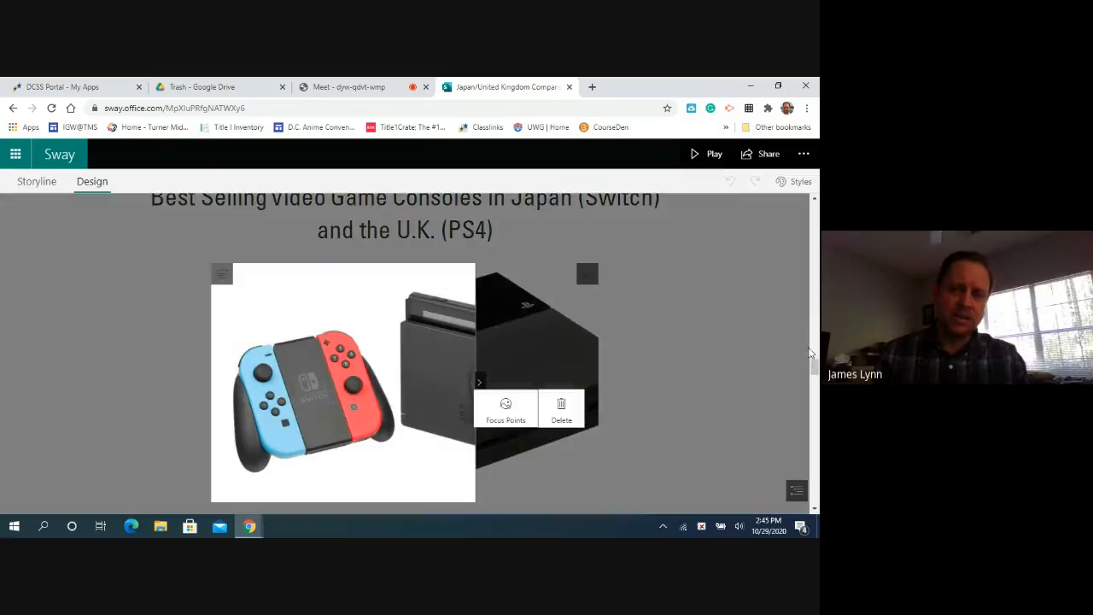
{"action": "left_click_drag", "start_coordinate": [816, 367], "coordinate": [813, 426]}
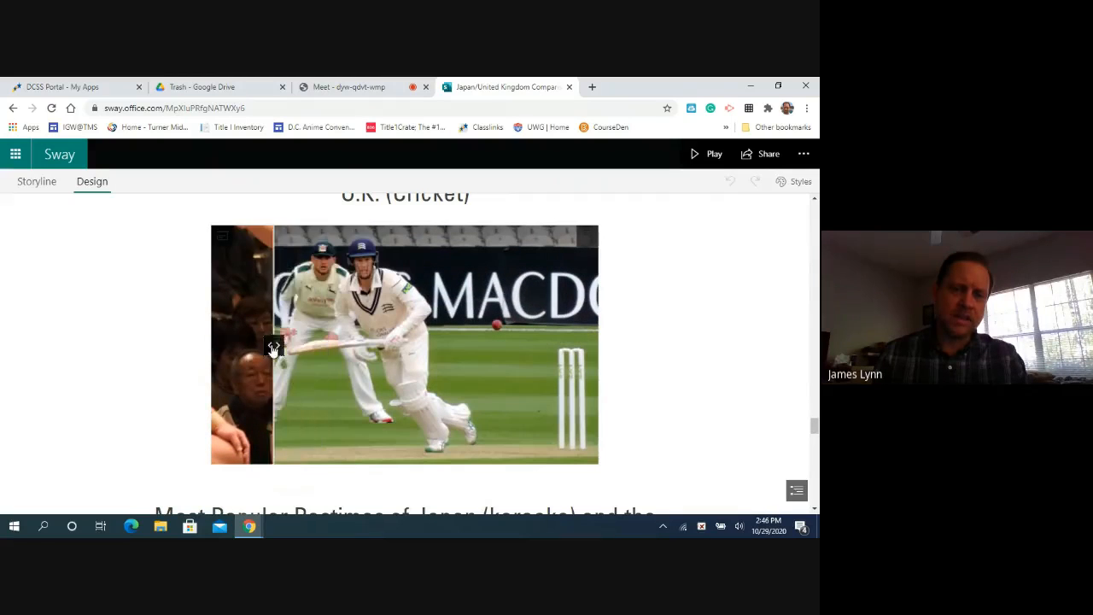
{"action": "left_click_drag", "start_coordinate": [273, 348], "coordinate": [450, 346]}
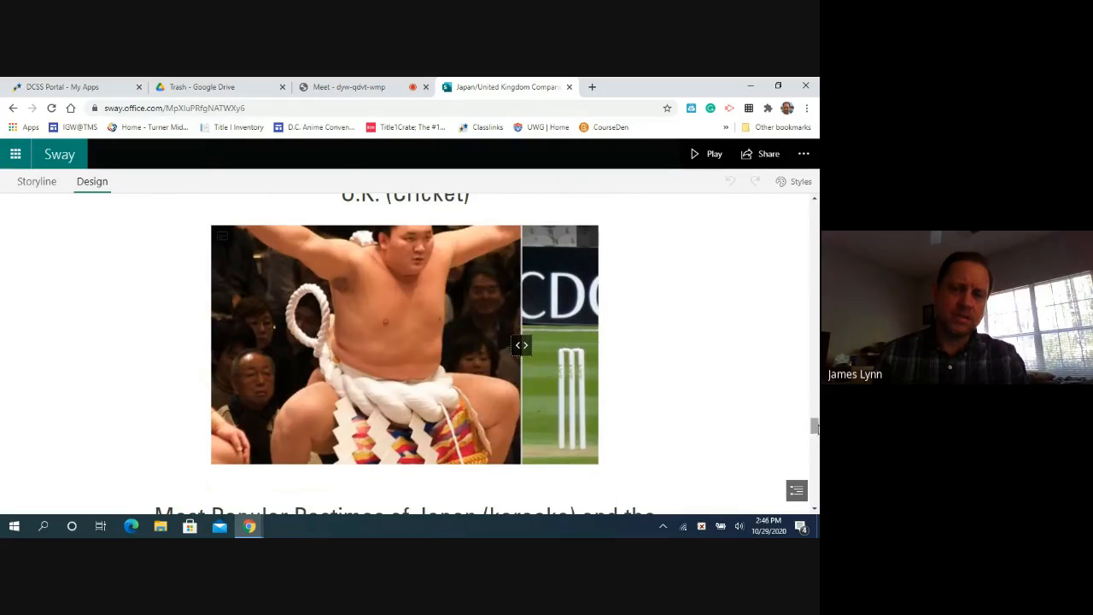
Step: Review the popular pastimes comparison and the Summary through to the end, and return to the title
{"action": "left_click_drag", "start_coordinate": [813, 426], "coordinate": [814, 445]}
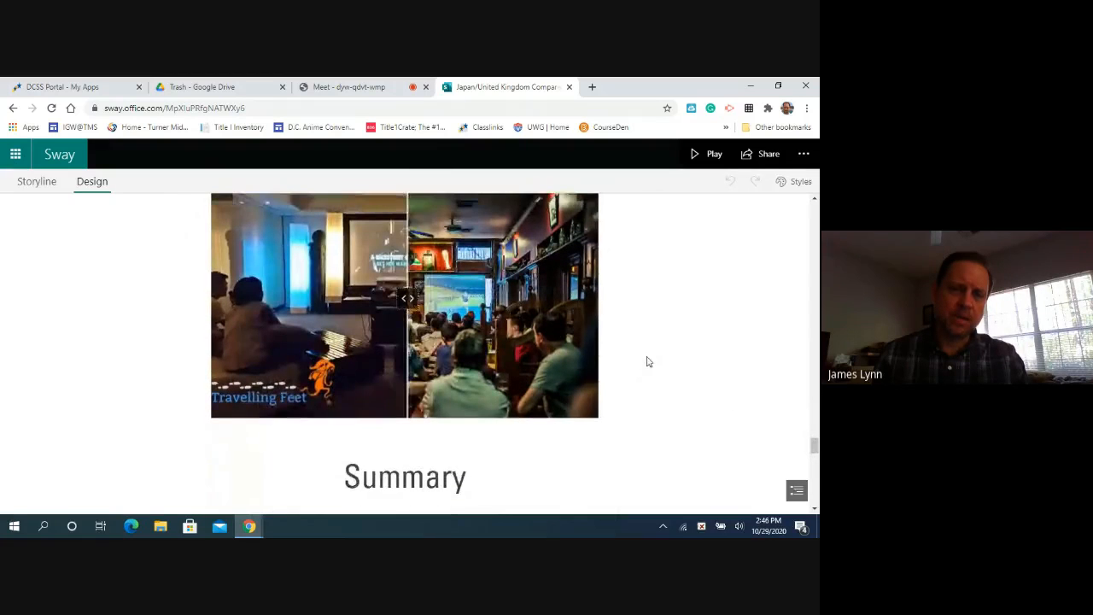
{"action": "scroll", "coordinate": [647, 362], "scroll_direction": "down", "scroll_amount": 3}
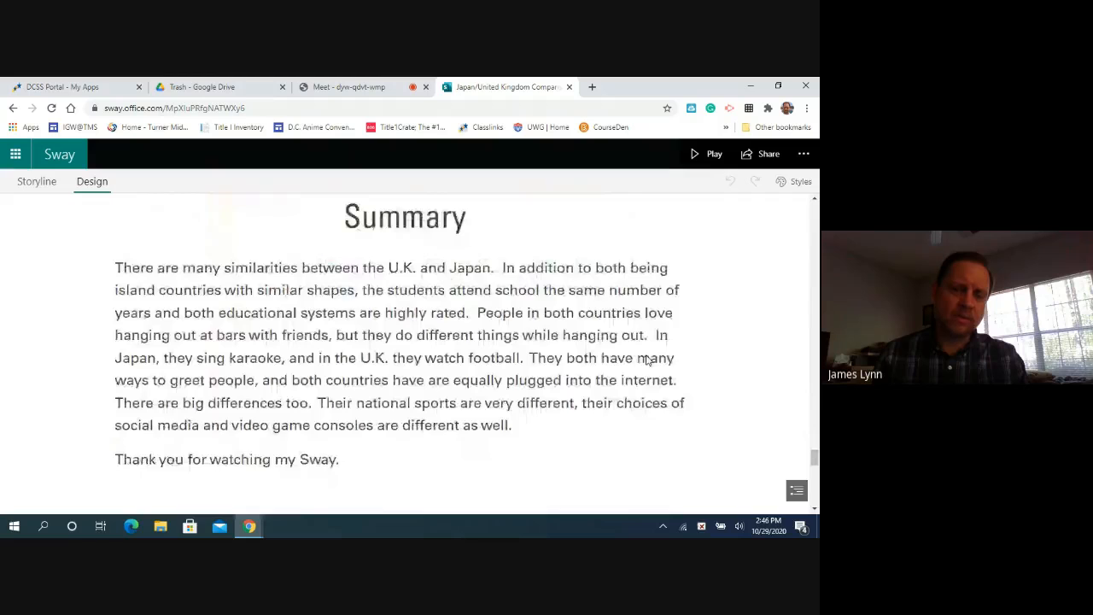
{"action": "scroll", "coordinate": [647, 362], "scroll_direction": "down", "scroll_amount": 5}
{"action": "left_click_drag", "start_coordinate": [815, 485], "coordinate": [813, 197]}
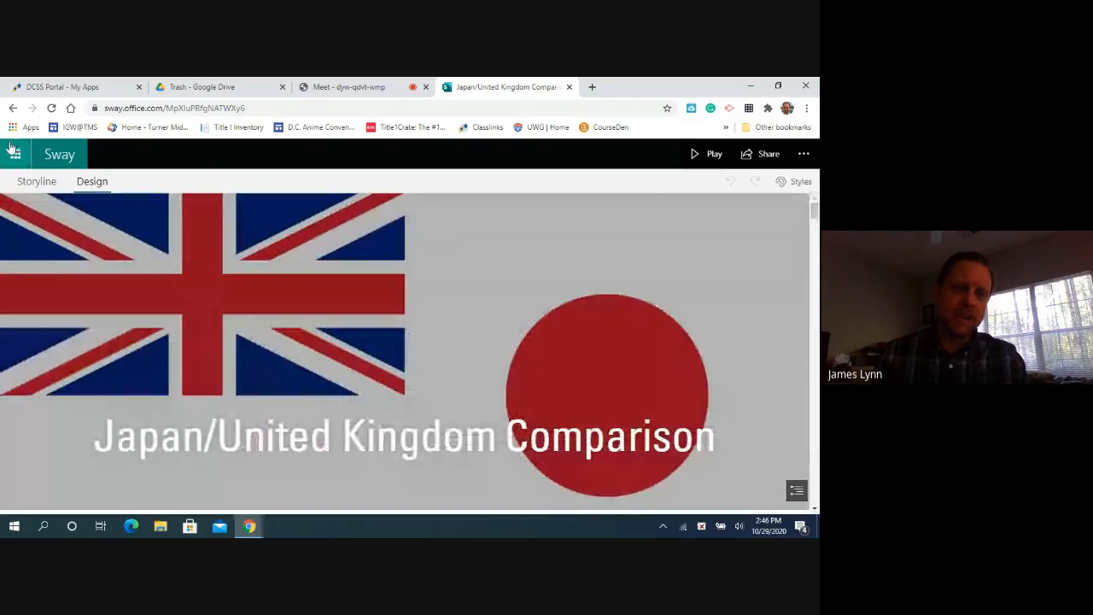
Step: Go back to the My Sways page and create a new blank Sway titled "Solar System"
{"action": "left_click", "coordinate": [12, 108]}
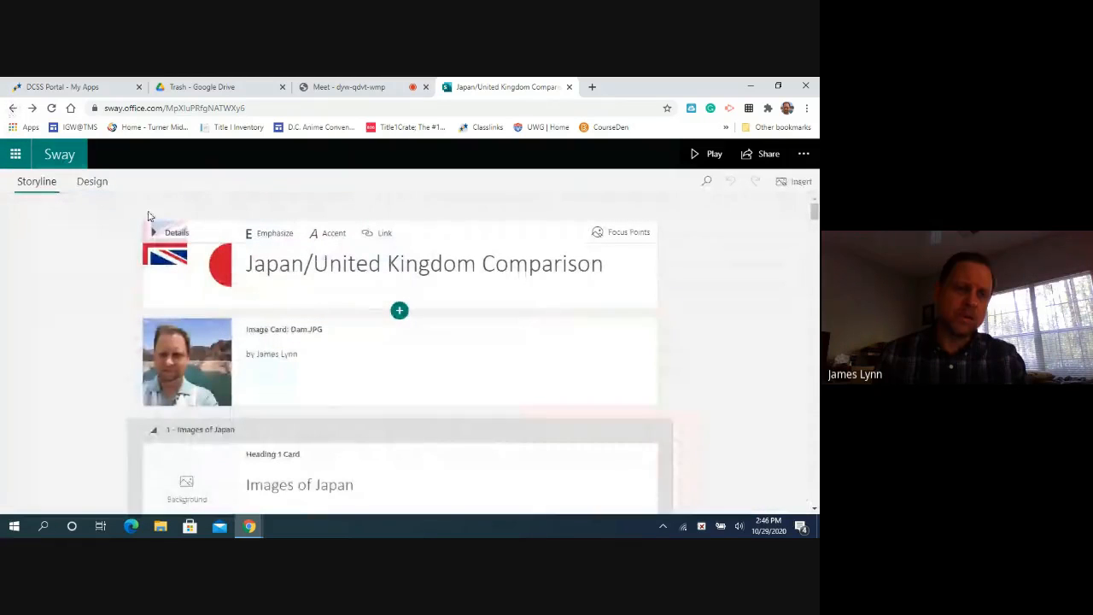
{"action": "left_click", "coordinate": [12, 108]}
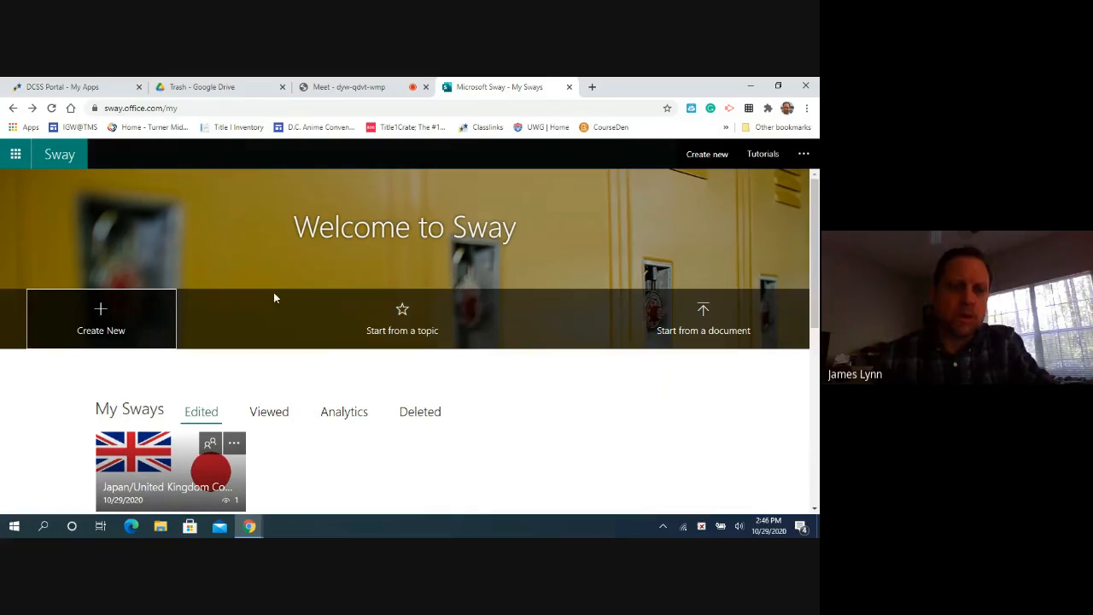
{"action": "left_click", "coordinate": [99, 320]}
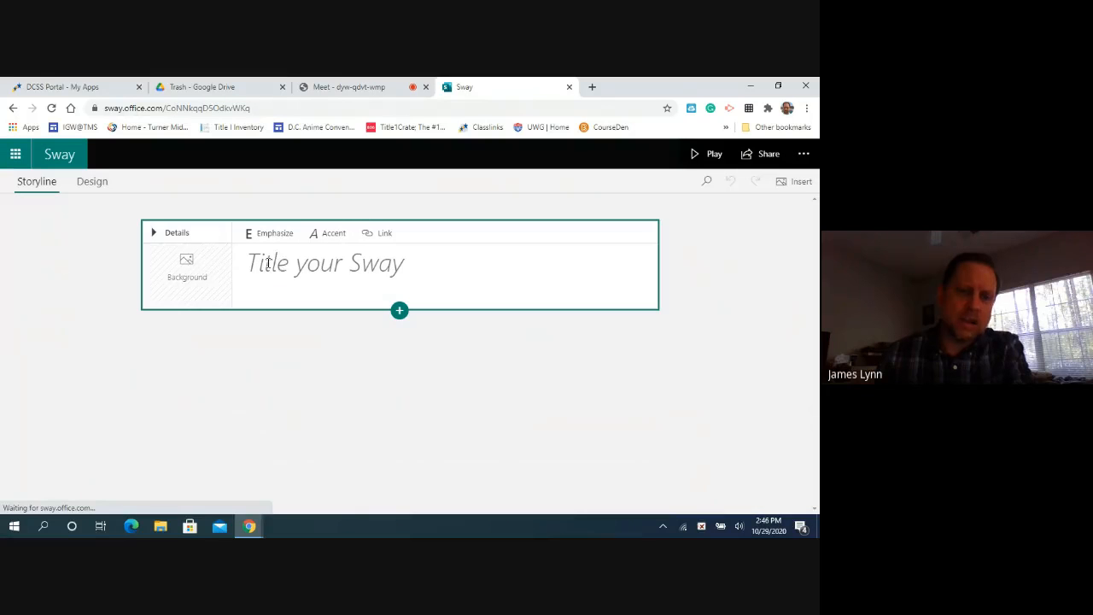
{"action": "left_click", "coordinate": [267, 263]}
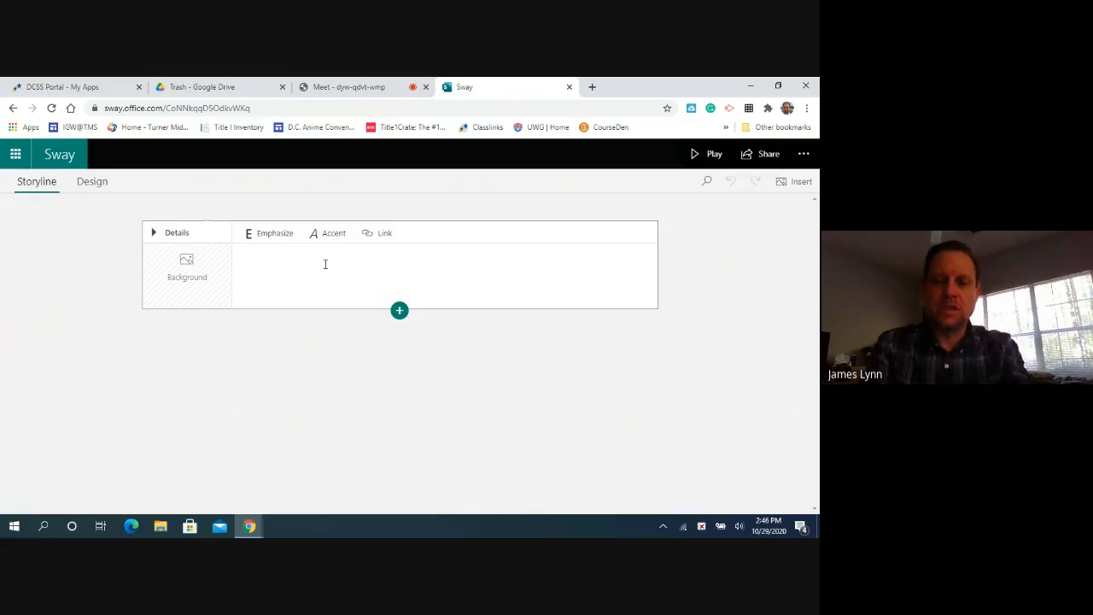
{"action": "type", "text": "Solar Syst"}
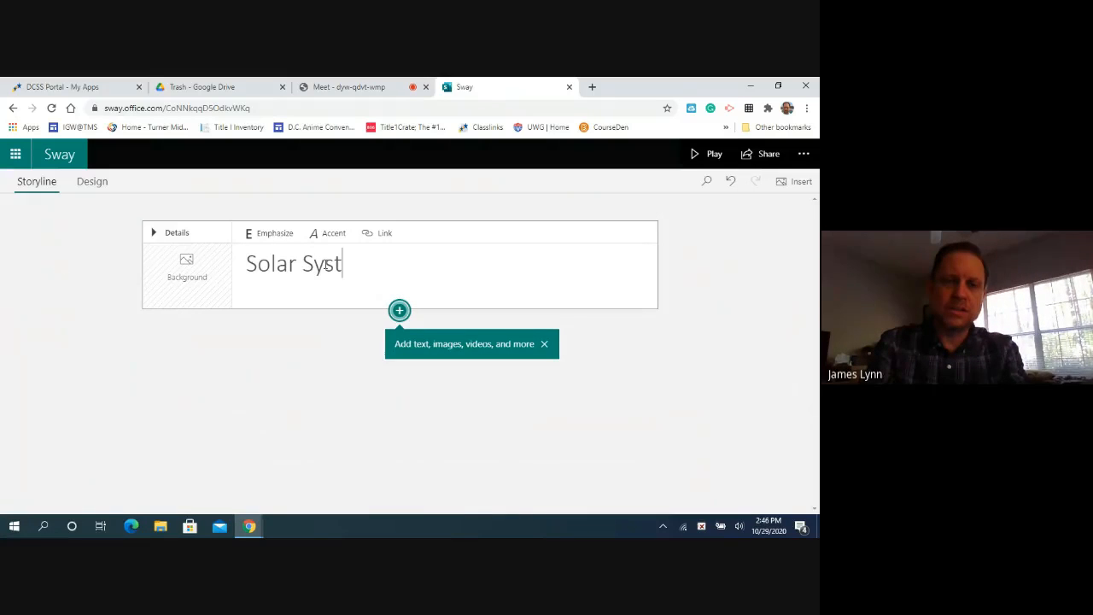
{"action": "type", "text": "me"}
{"action": "key", "text": "BackSpace"}
{"action": "key", "text": "BackSpace"}
{"action": "type", "text": "em"}
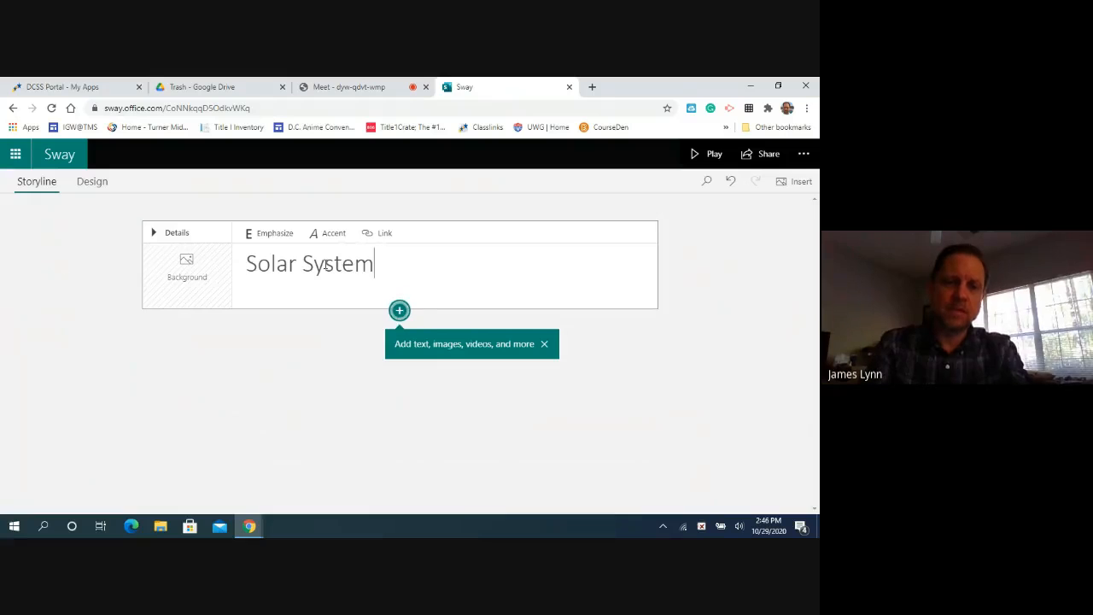
Step: Open the title card's background image picker, search the suggested sources for "solar system", and dismiss the browsing tip
{"action": "left_click", "coordinate": [187, 271]}
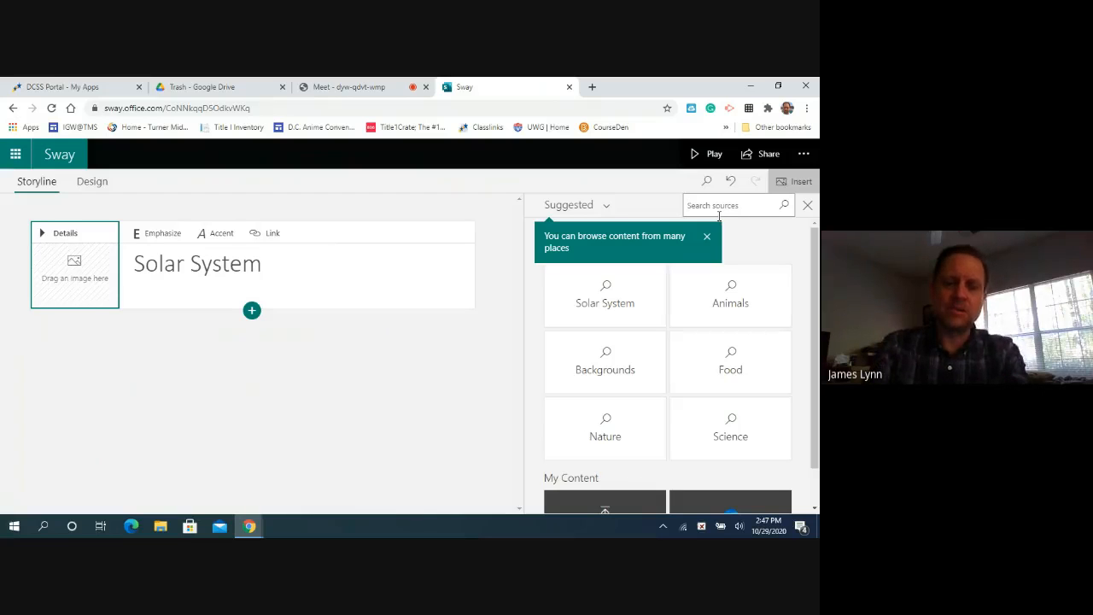
{"action": "left_click", "coordinate": [719, 215]}
{"action": "type", "text": "solar systme"}
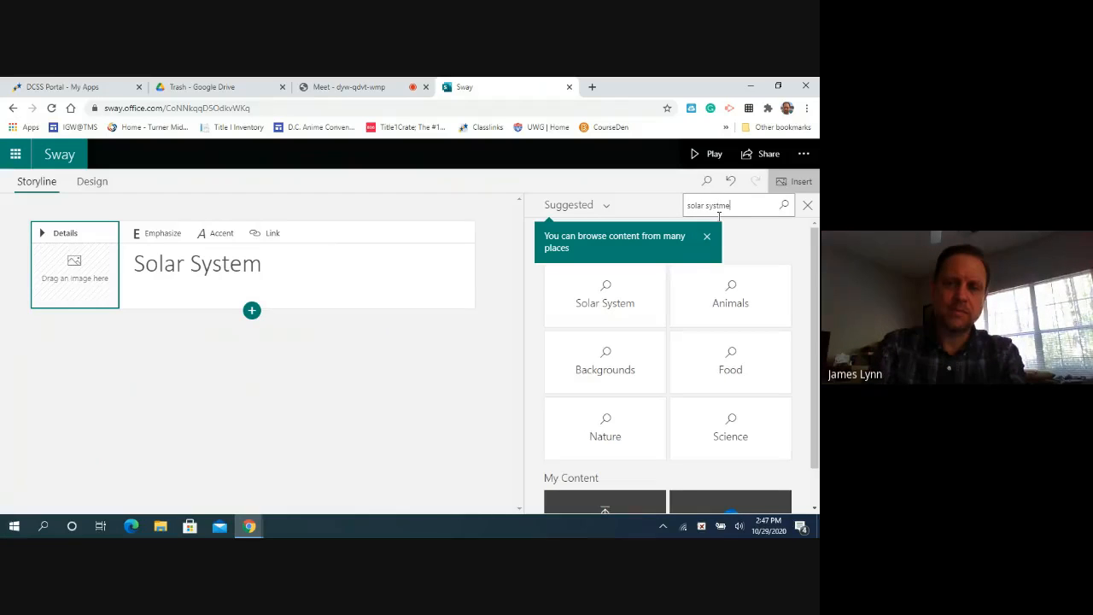
{"action": "key", "text": "Return"}
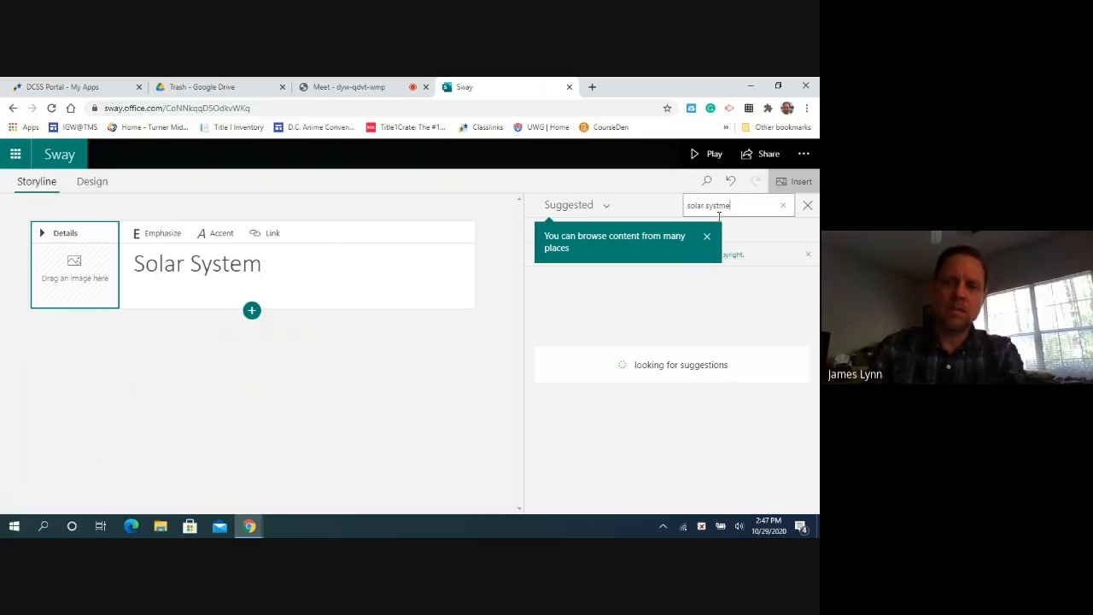
{"action": "left_click", "coordinate": [736, 205]}
{"action": "key", "text": "BackSpace"}
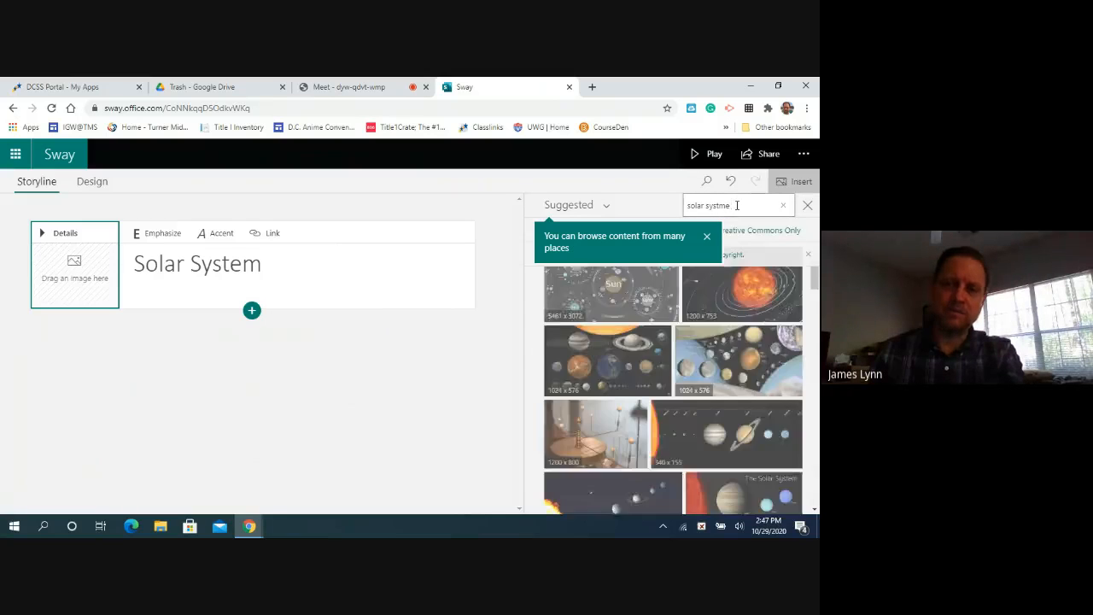
{"action": "type", "text": "e"}
{"action": "key", "text": "Return"}
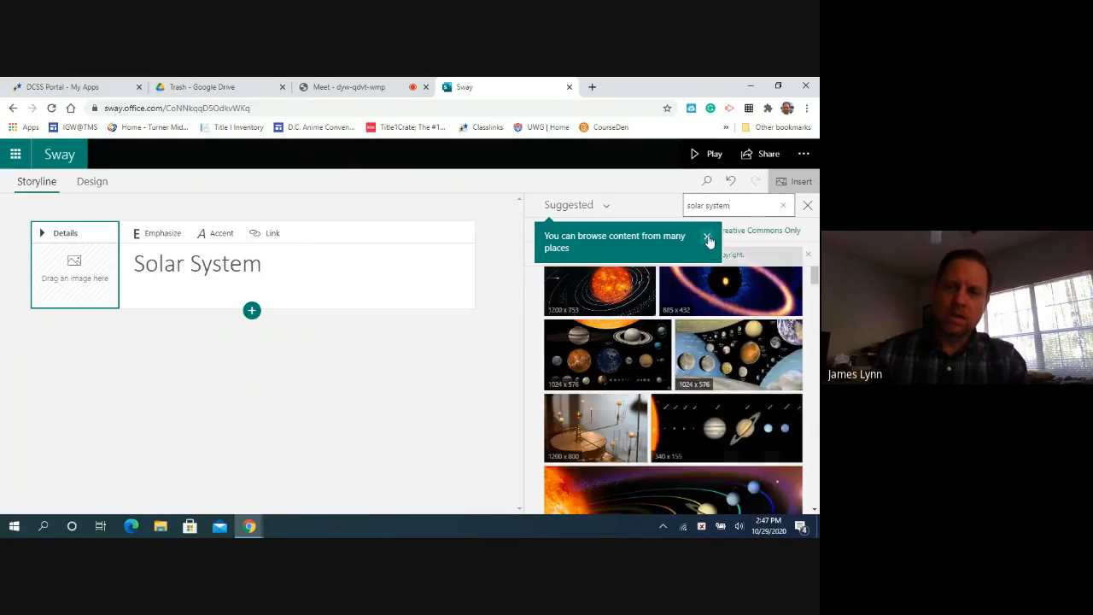
{"action": "left_click", "coordinate": [706, 237]}
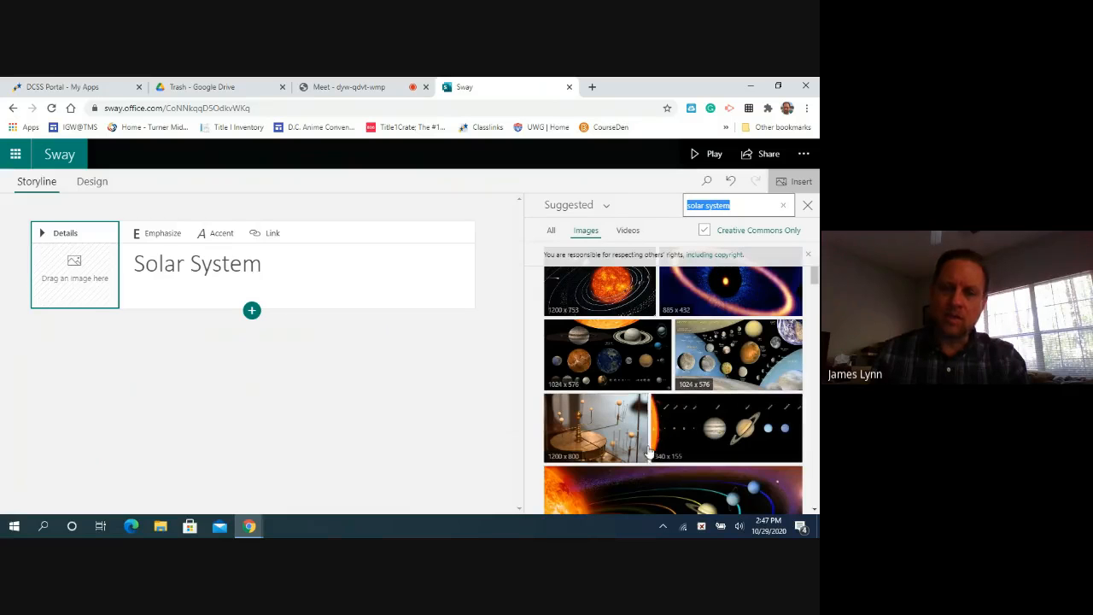
Step: Set the 1023 x 372 image of planets orbiting the sun as the title background, and check it in the design preview
{"action": "scroll", "coordinate": [684, 393], "scroll_direction": "down", "scroll_amount": 3}
{"action": "left_click_drag", "start_coordinate": [689, 400], "coordinate": [133, 260]}
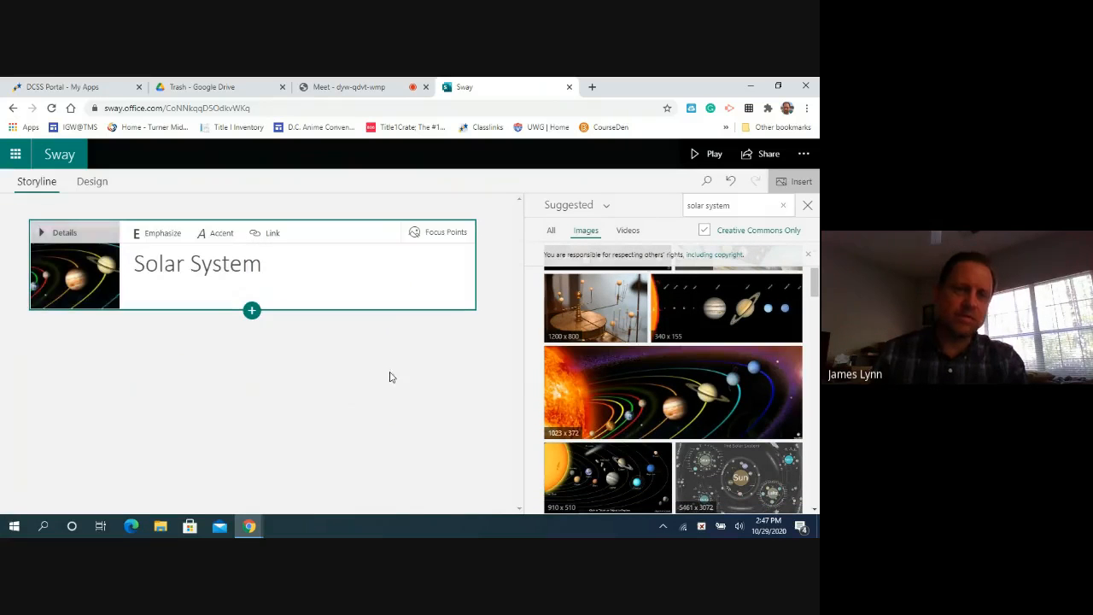
{"action": "left_click", "coordinate": [92, 182]}
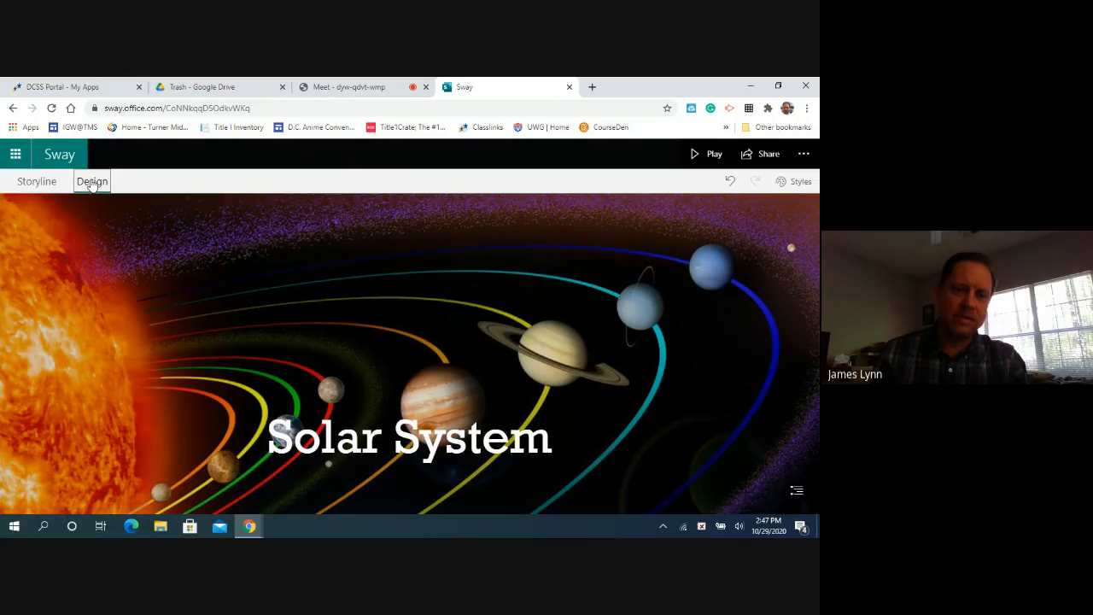
{"action": "left_click", "coordinate": [38, 183]}
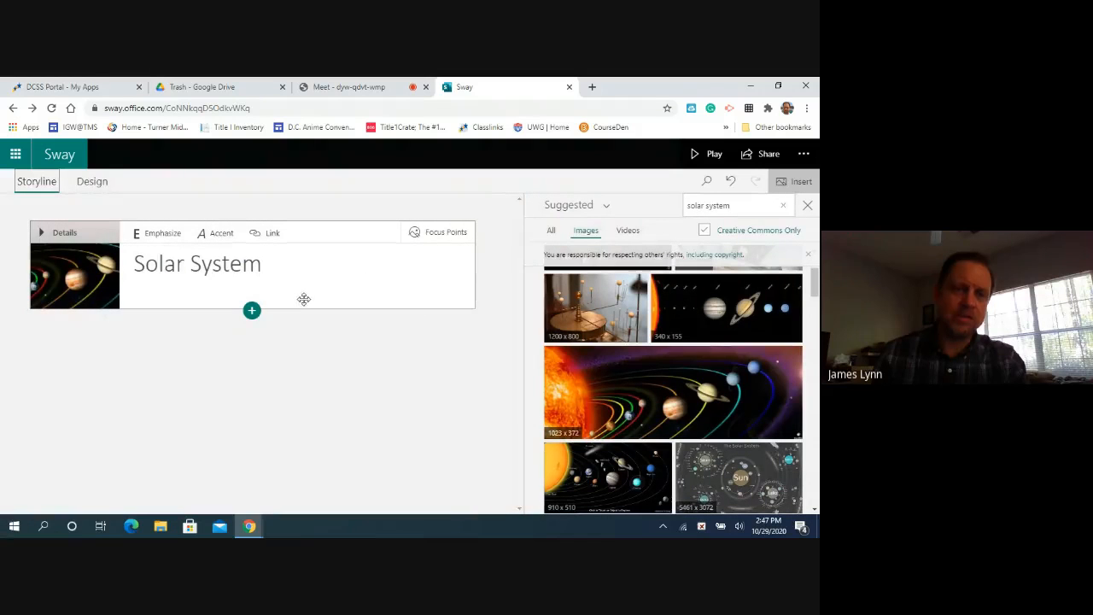
Step: Add a Heading 1 card below the title card and enter "Inner Planets" as its heading
{"action": "left_click", "coordinate": [252, 312]}
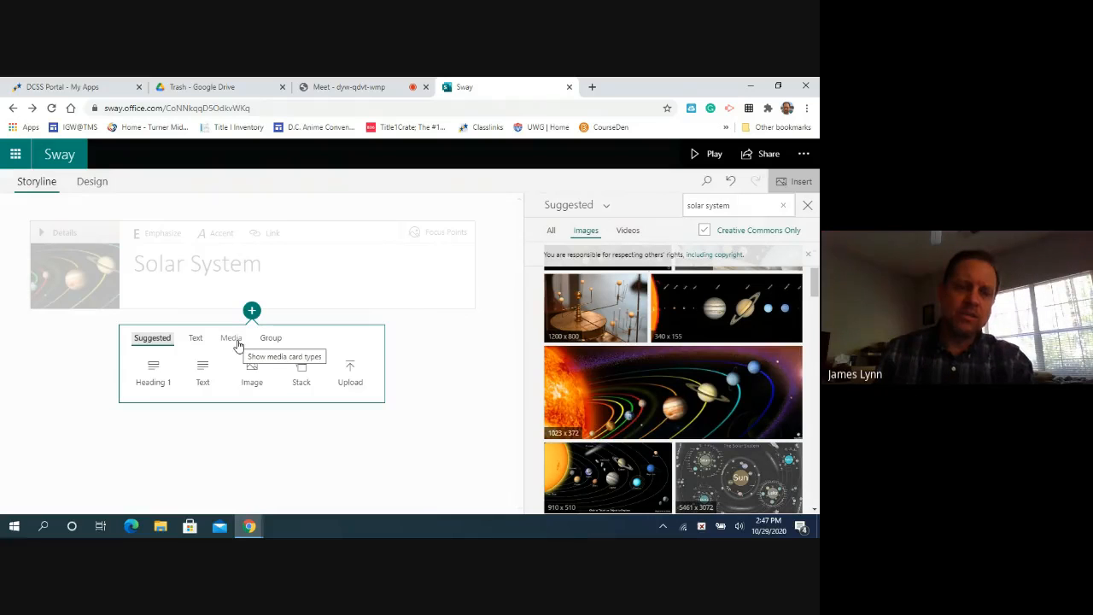
{"action": "left_click", "coordinate": [251, 311]}
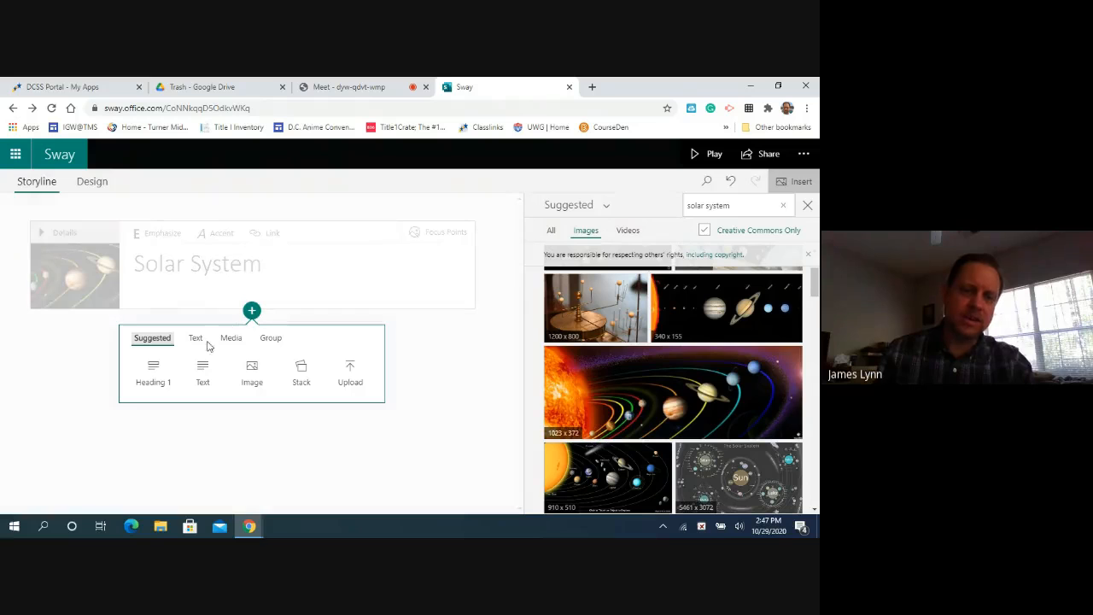
{"action": "left_click", "coordinate": [154, 373]}
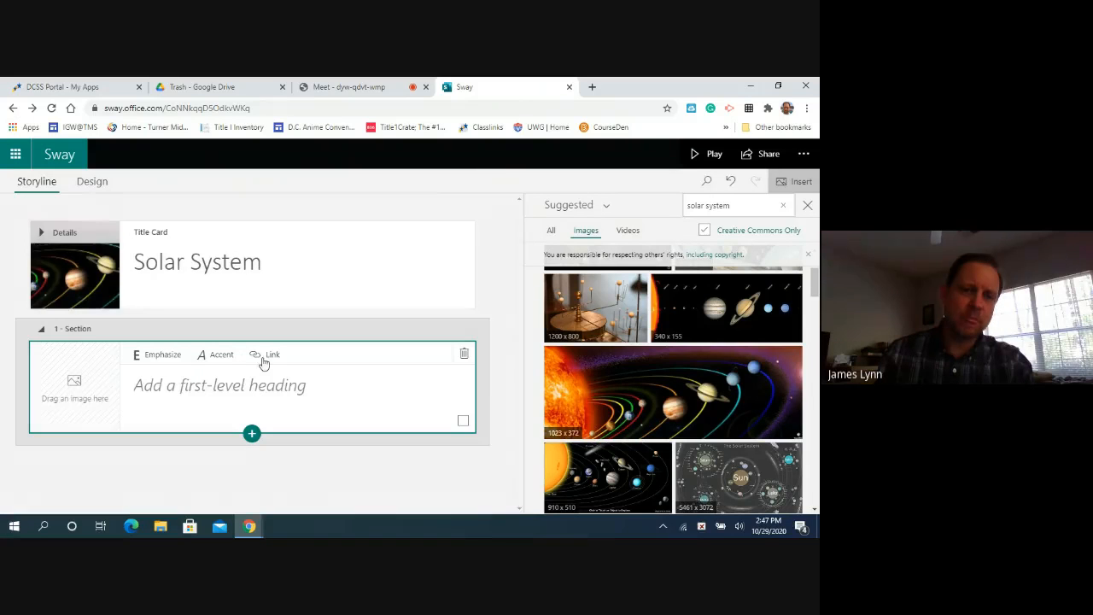
{"action": "left_click", "coordinate": [279, 383]}
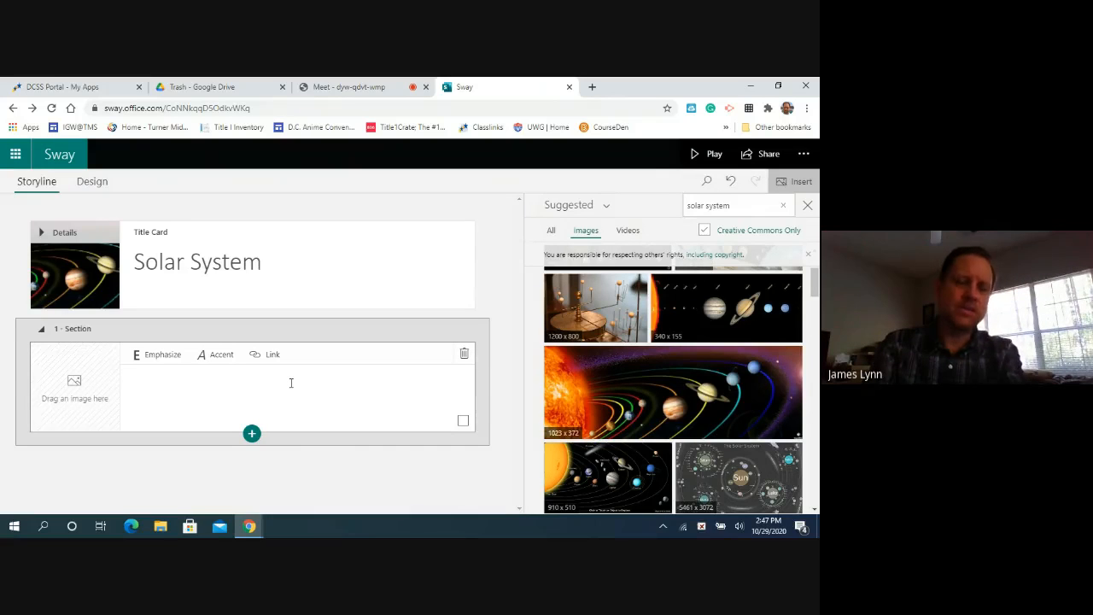
{"action": "type", "text": "r Planets"}
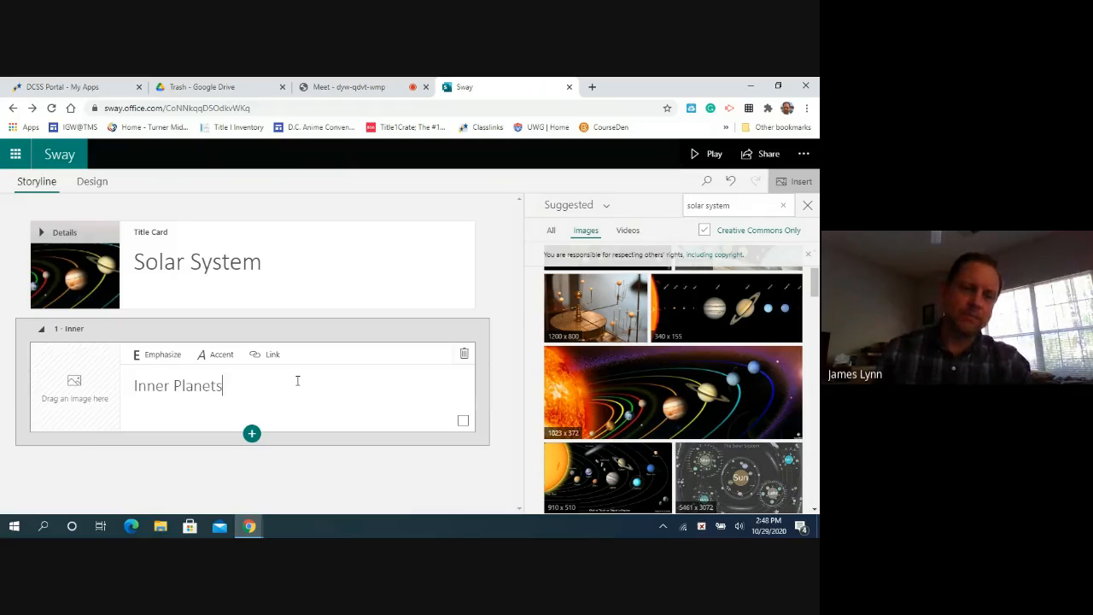
Step: Search the suggested images for "inner planets" and set a 499 x 458 picture as the Inner Planets heading's background
{"action": "left_click", "coordinate": [710, 211]}
{"action": "triple_click", "coordinate": [735, 206]}
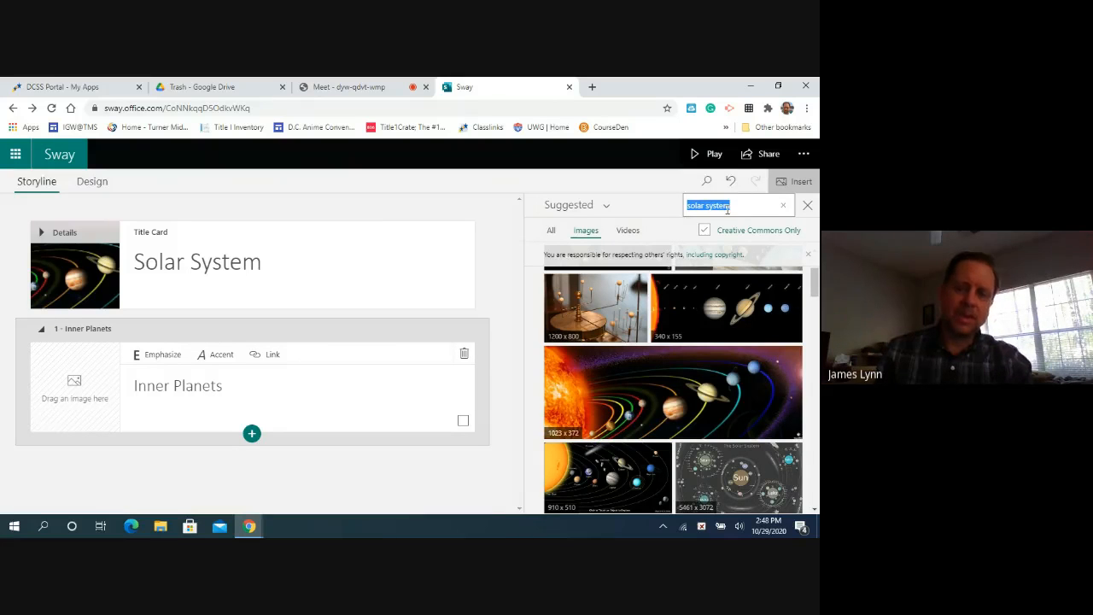
{"action": "key", "text": "BackSpace"}
{"action": "type", "text": "inner plan"}
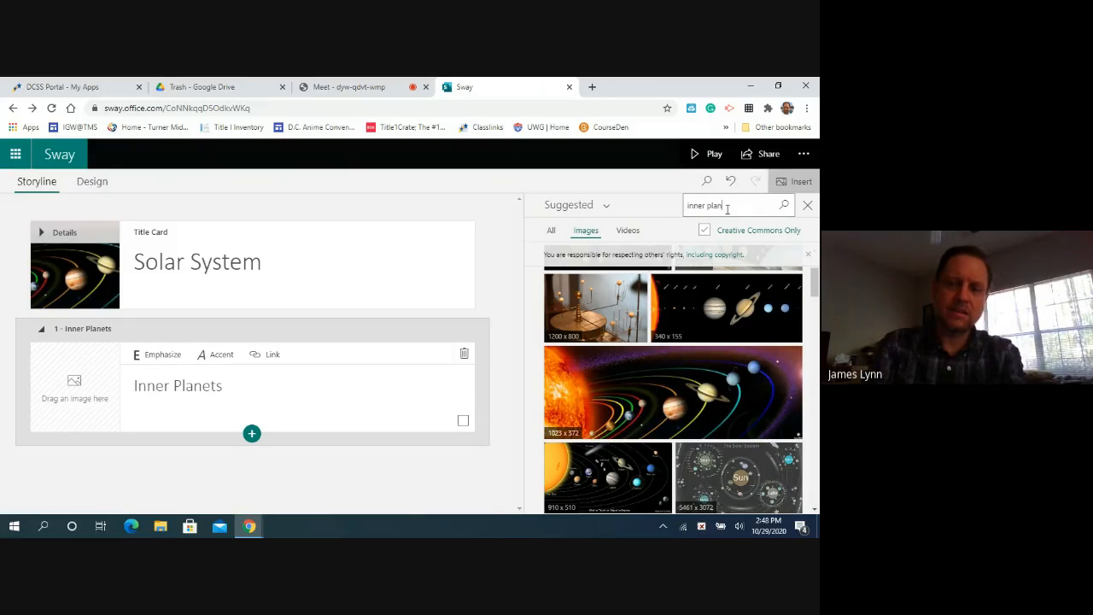
{"action": "type", "text": "ets"}
{"action": "key", "text": "Return"}
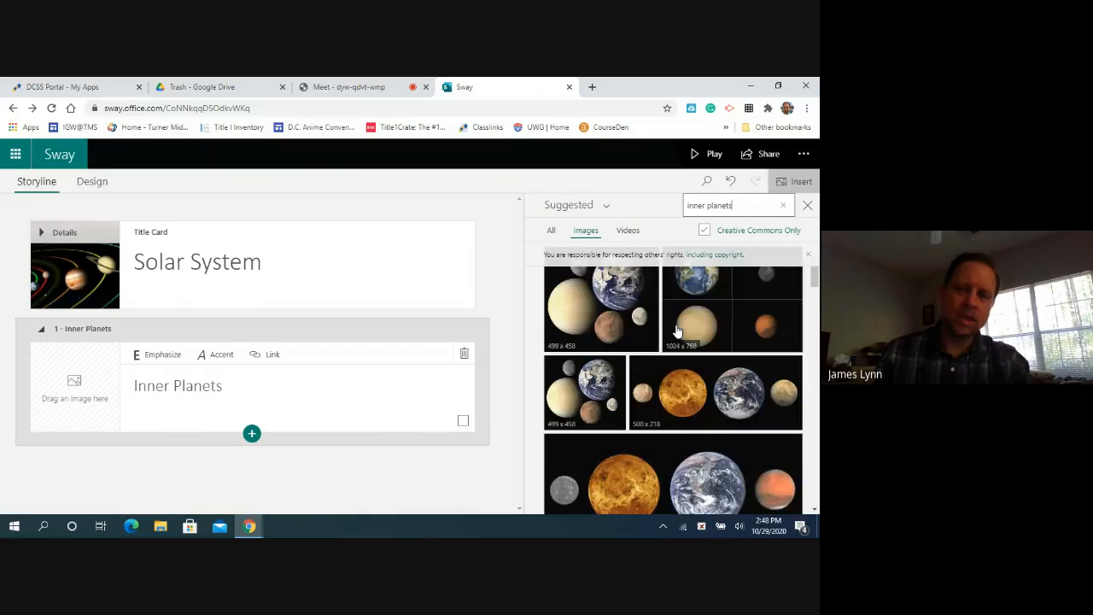
{"action": "left_click_drag", "start_coordinate": [594, 387], "coordinate": [92, 378]}
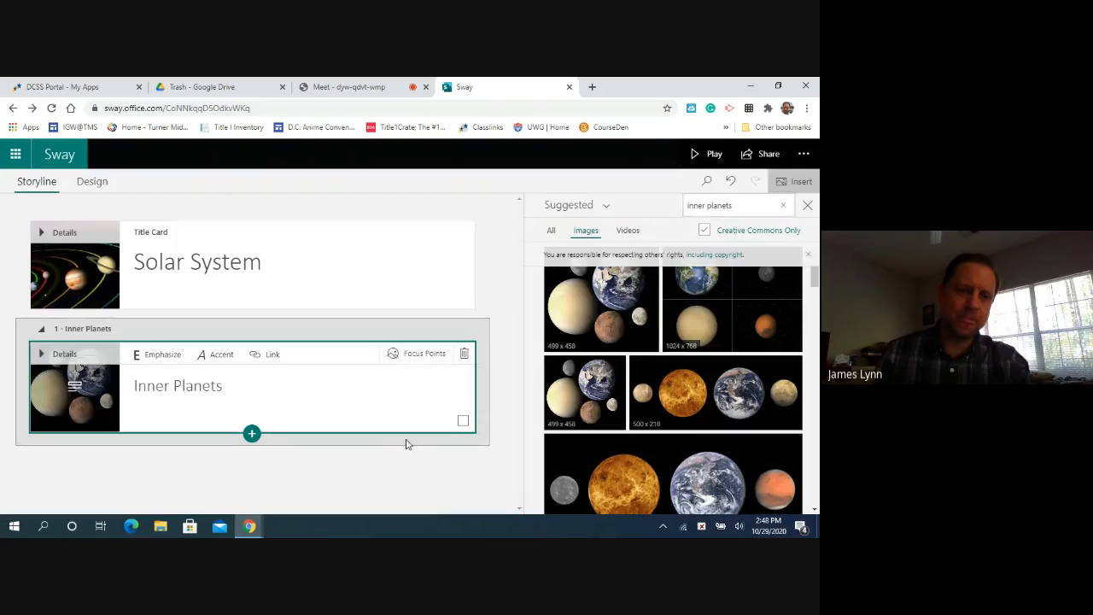
Step: Look through the text, media and group card types, and add a Stack group below the Inner Planets heading
{"action": "left_click", "coordinate": [251, 435]}
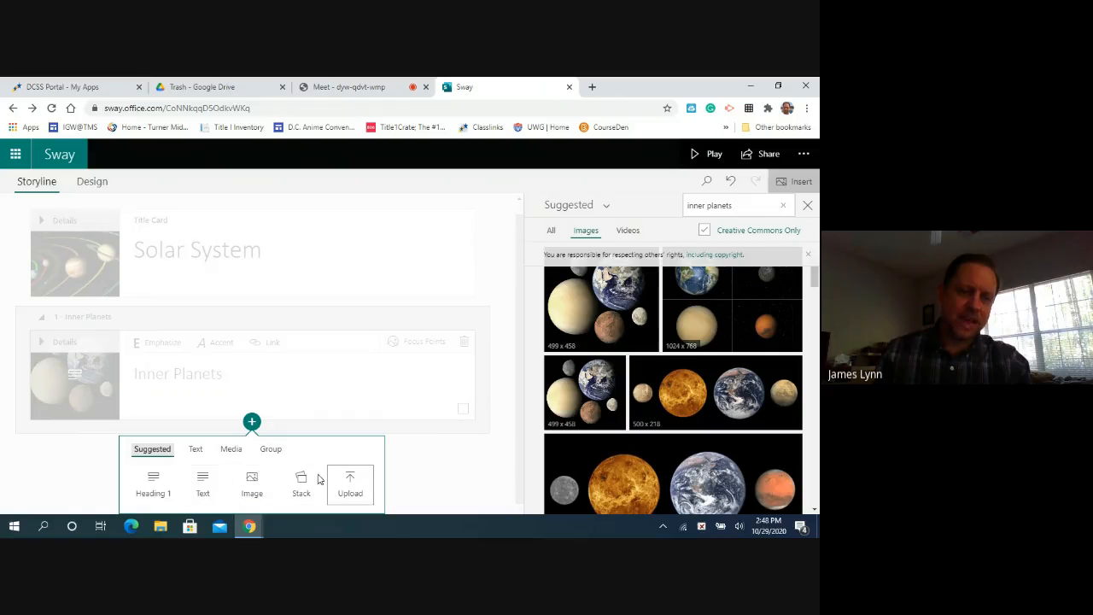
{"action": "left_click", "coordinate": [194, 452]}
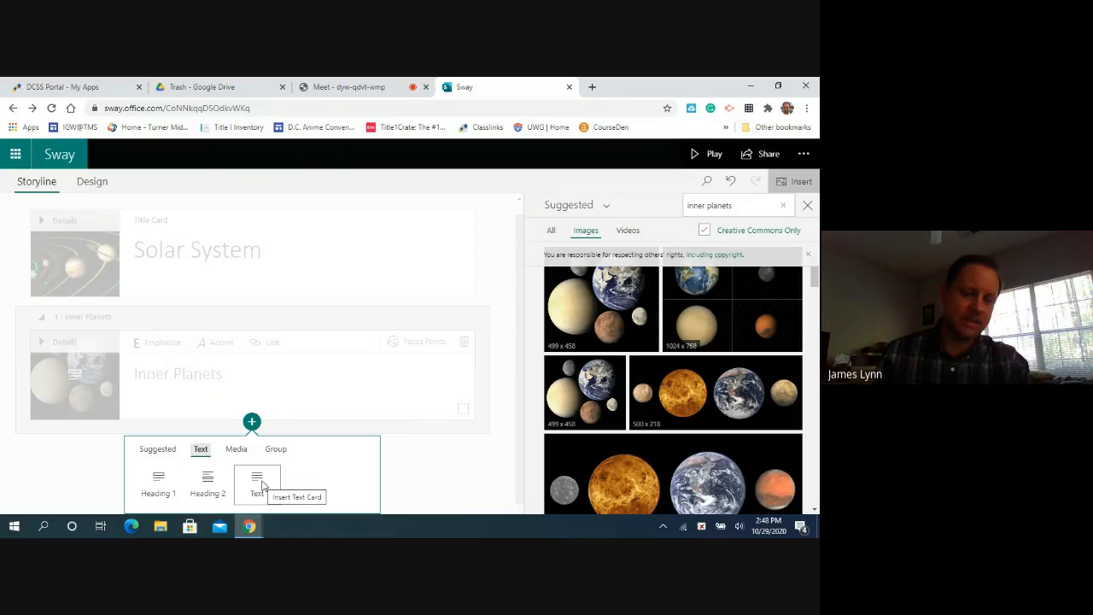
{"action": "left_click", "coordinate": [240, 451]}
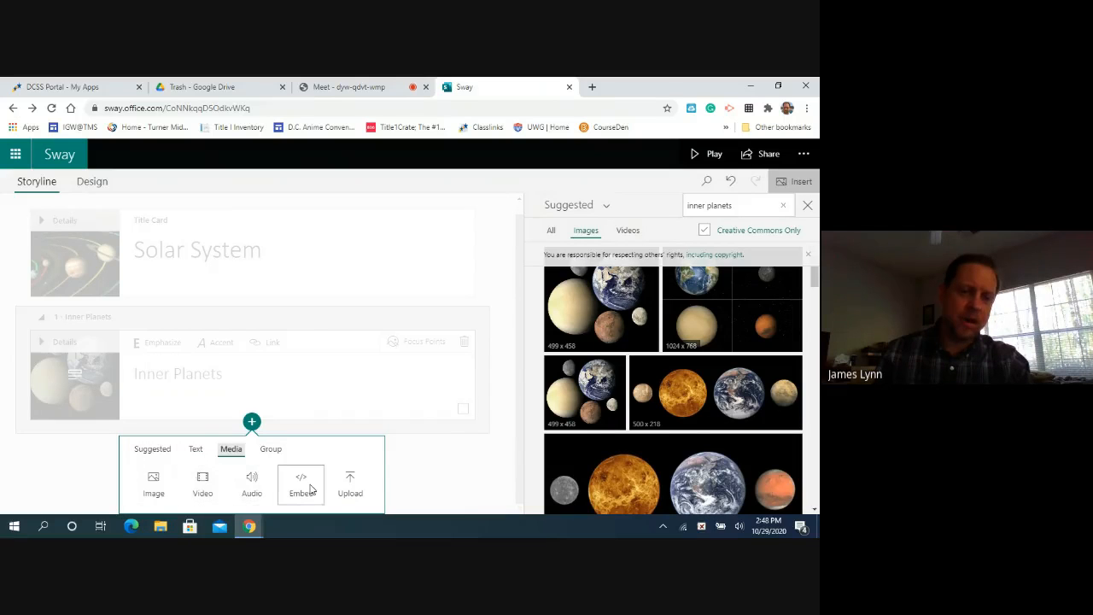
{"action": "left_click", "coordinate": [270, 452]}
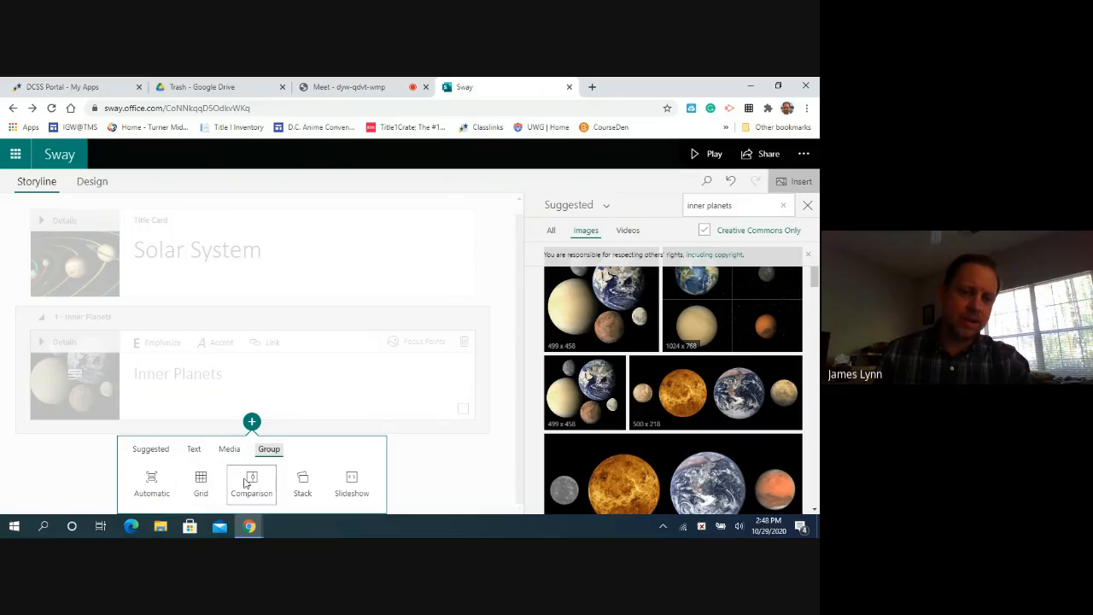
{"action": "left_click", "coordinate": [302, 483]}
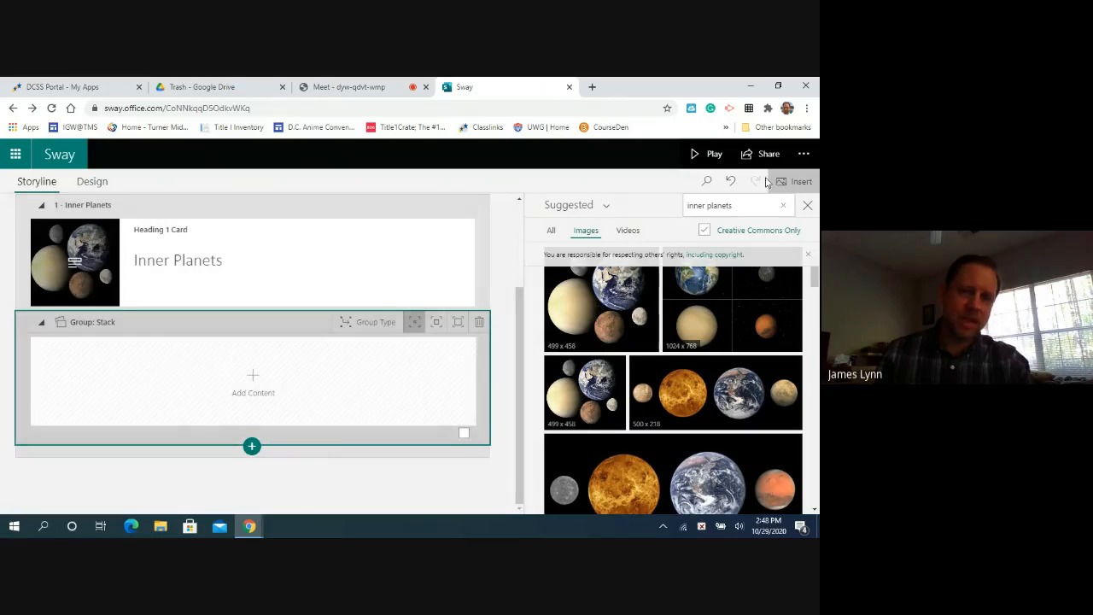
Step: Search the suggested images for "mercury" and add the 600 x 600 color picture of the planet to the empty stack
{"action": "left_click", "coordinate": [746, 206]}
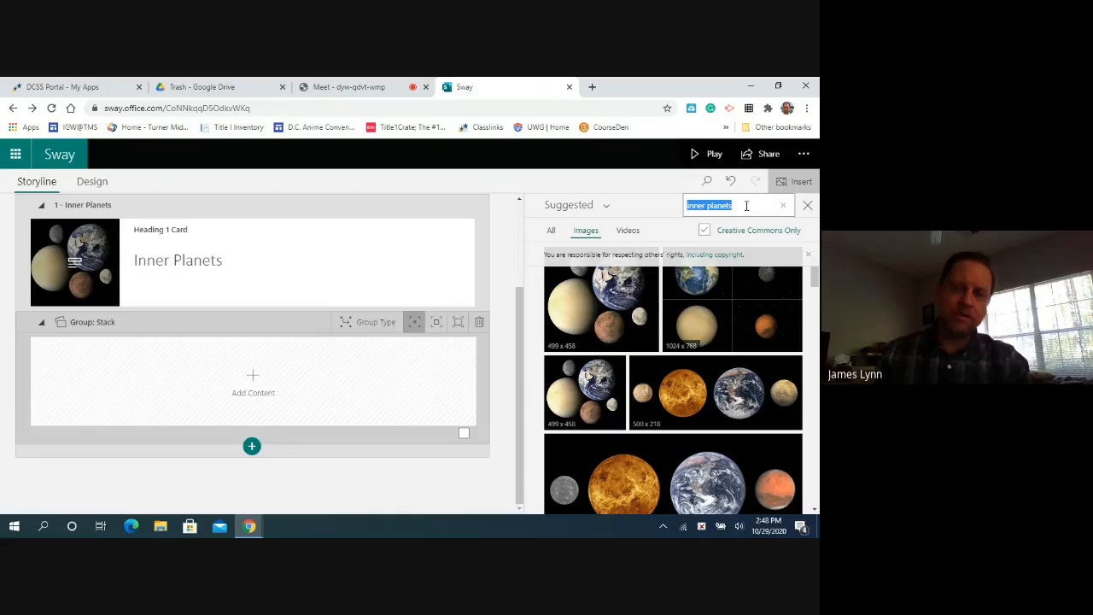
{"action": "type", "text": "mercury"}
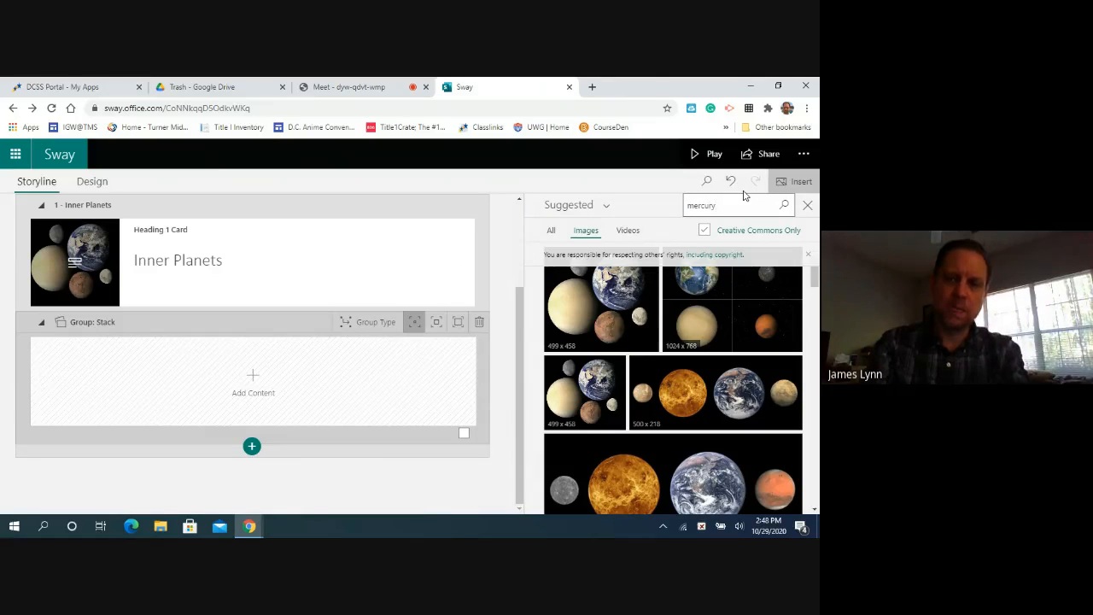
{"action": "key", "text": "Return"}
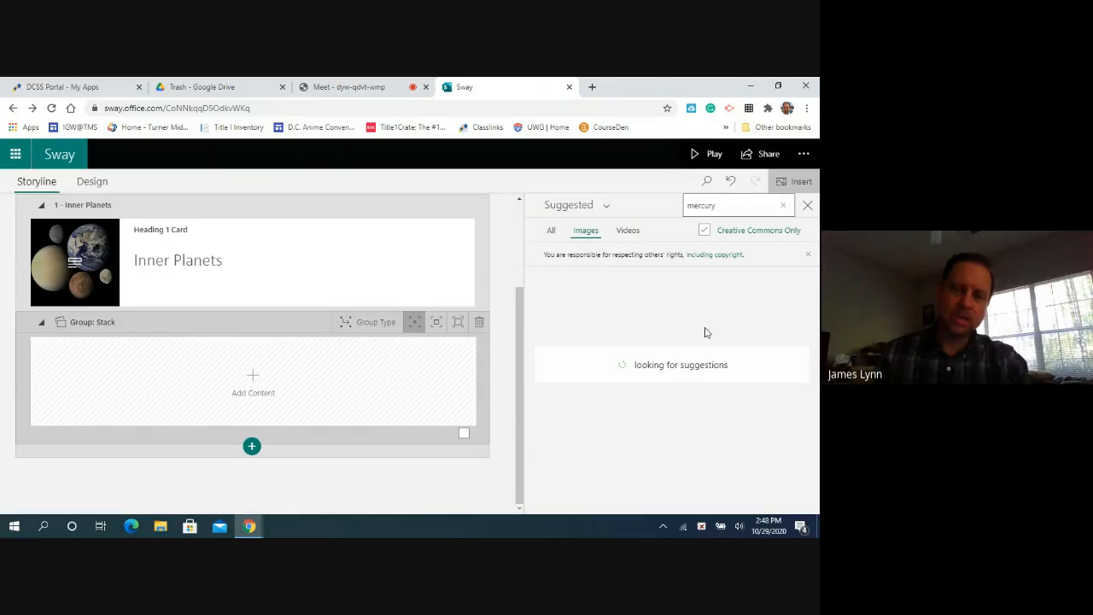
{"action": "left_click_drag", "start_coordinate": [733, 321], "coordinate": [266, 385]}
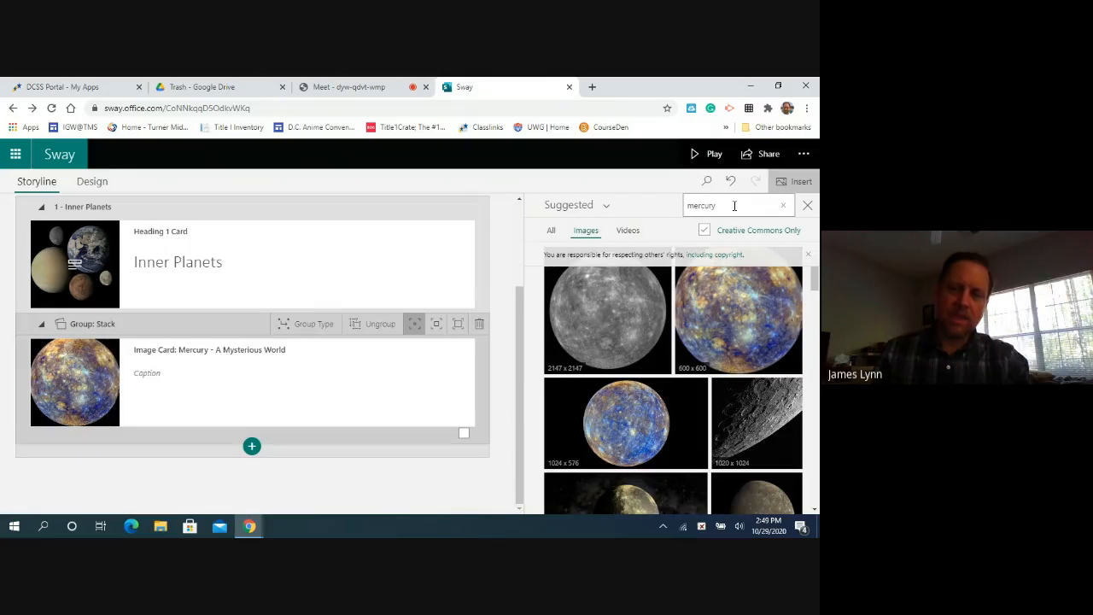
Step: Search the suggested images for "venus" and add the 1096 x 1096 picture to the stack after Mercury
{"action": "left_click", "coordinate": [733, 205]}
{"action": "key", "text": "BackSpace"}
{"action": "key", "text": "BackSpace"}
{"action": "key", "text": "BackSpace"}
{"action": "key", "text": "BackSpace"}
{"action": "key", "text": "BackSpace"}
{"action": "key", "text": "BackSpace"}
{"action": "key", "text": "BackSpace"}
{"action": "type", "text": "ve"}
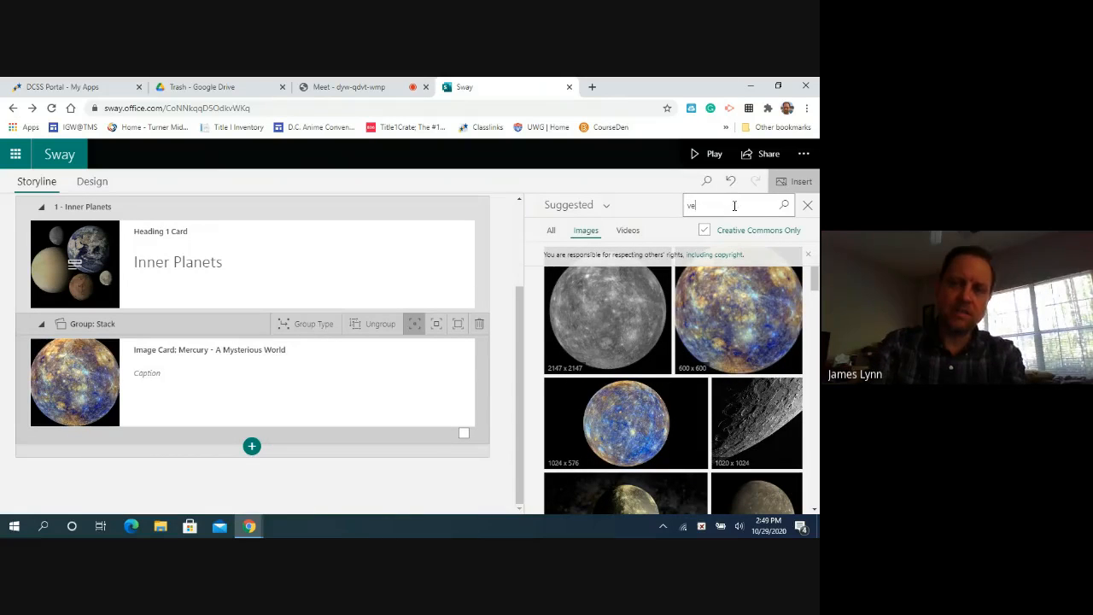
{"action": "type", "text": "nus"}
{"action": "key", "text": "Return"}
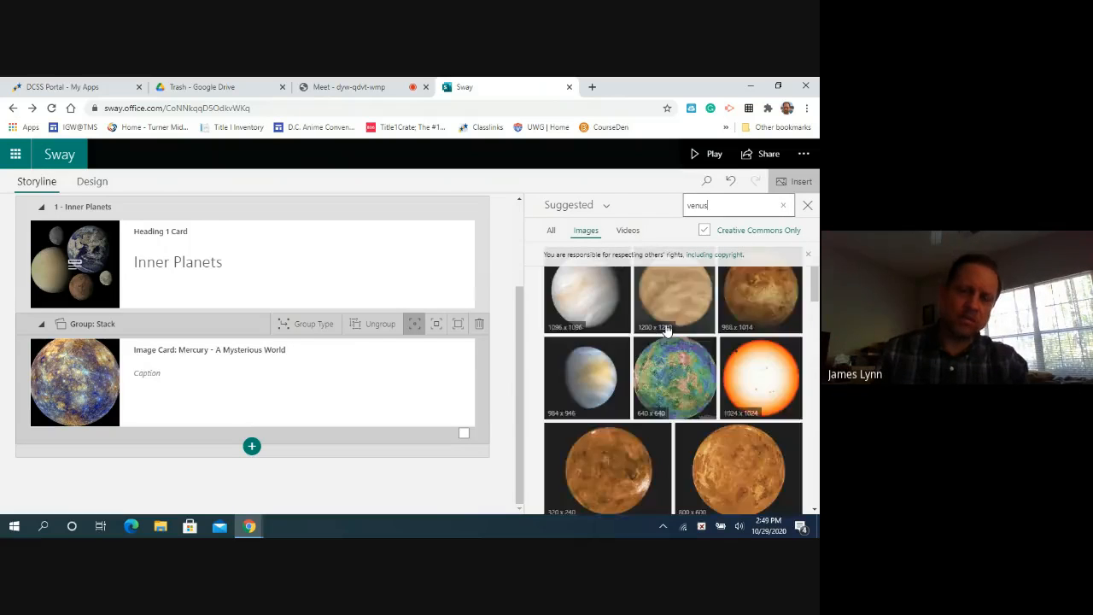
{"action": "mouse_move", "coordinate": [610, 300]}
{"action": "left_mouse_down"}
{"action": "mouse_move", "coordinate": [326, 365]}
{"action": "mouse_move", "coordinate": [250, 406]}
{"action": "mouse_move", "coordinate": [247, 466]}
{"action": "mouse_move", "coordinate": [254, 401]}
{"action": "left_mouse_up"}
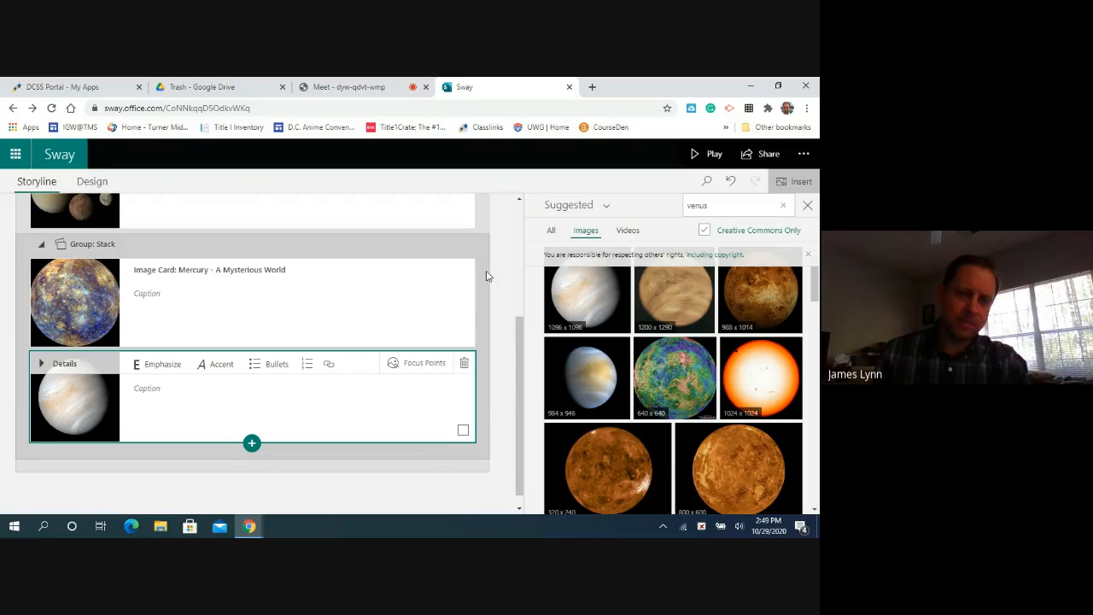
Step: Search the suggested images for "earth" and add the 1200 x 1200 picture to the stack after Venus
{"action": "left_click", "coordinate": [726, 208]}
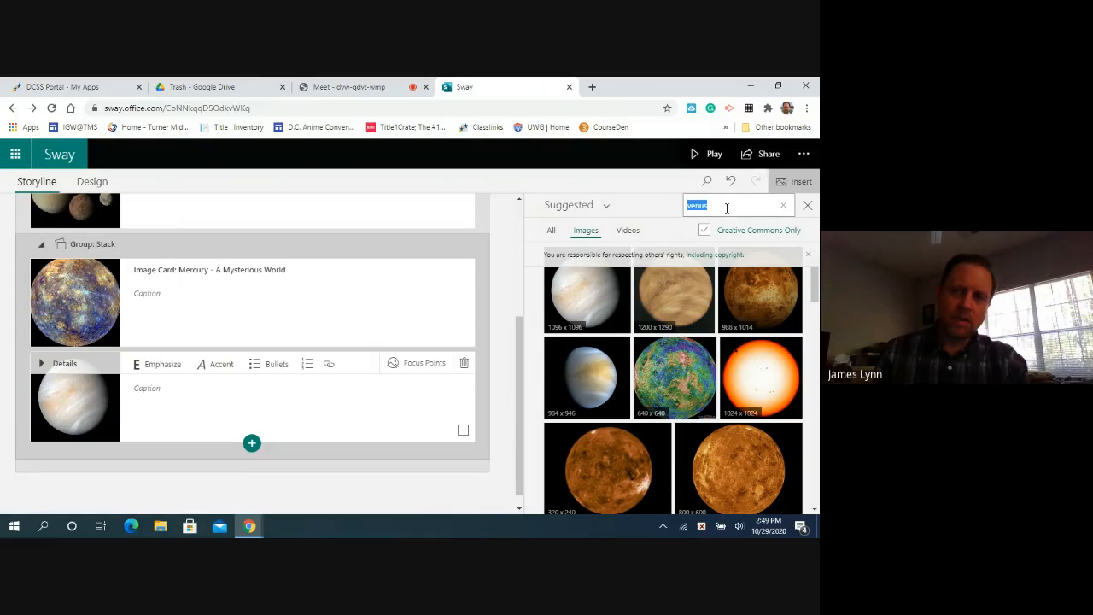
{"action": "type", "text": "earth"}
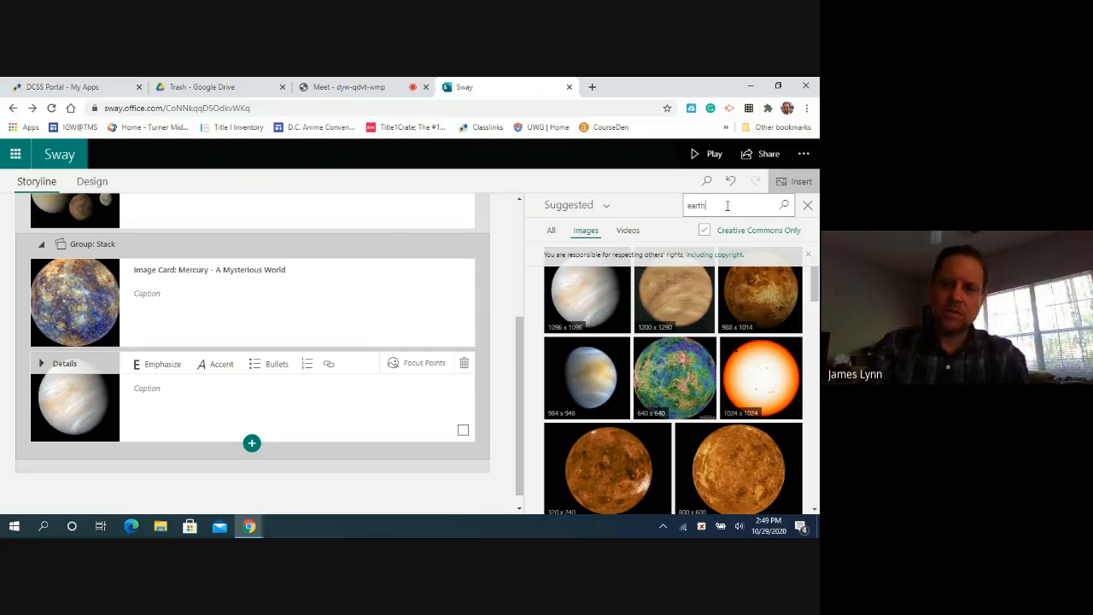
{"action": "key", "text": "Return"}
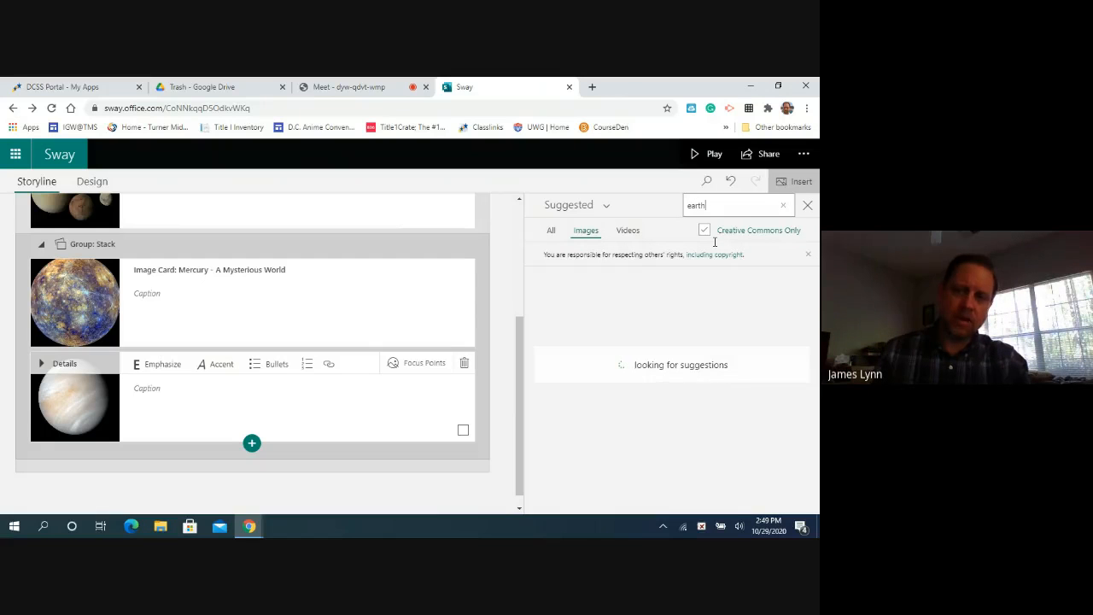
{"action": "left_click_drag", "start_coordinate": [683, 295], "coordinate": [243, 451]}
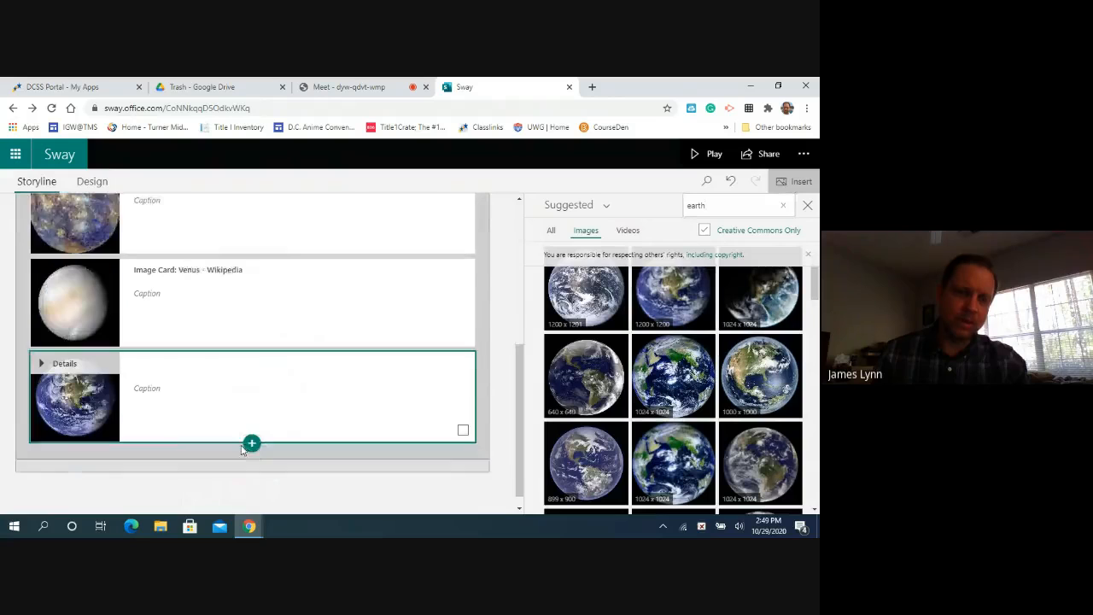
Step: Search the suggested images for "mARS" and add the small orange planet with white polar caps to the stack after Earth
{"action": "double_click", "coordinate": [723, 206]}
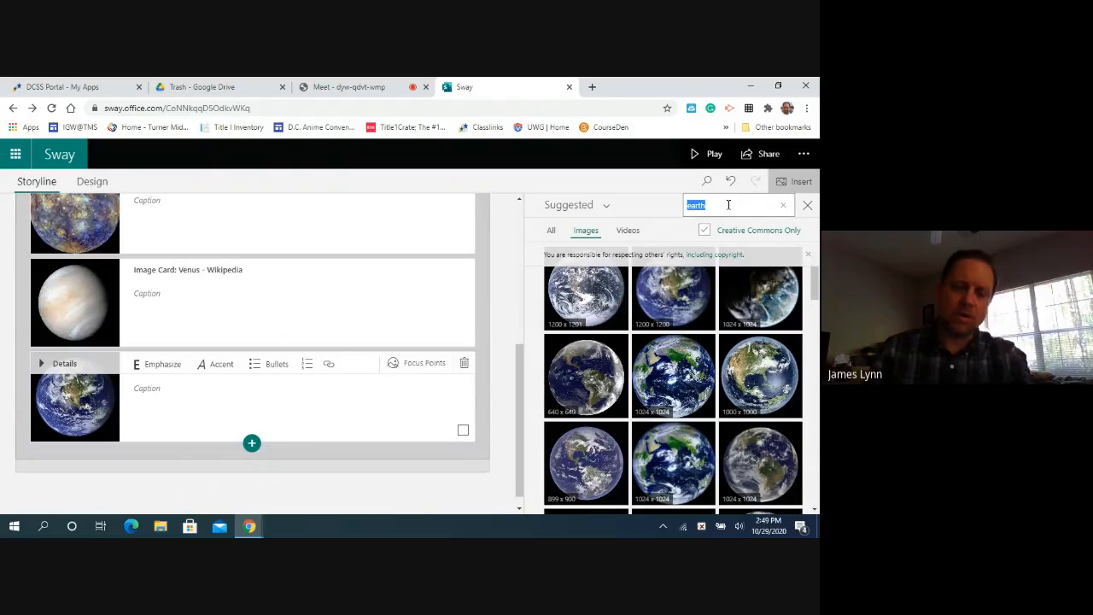
{"action": "type", "text": "mARS"}
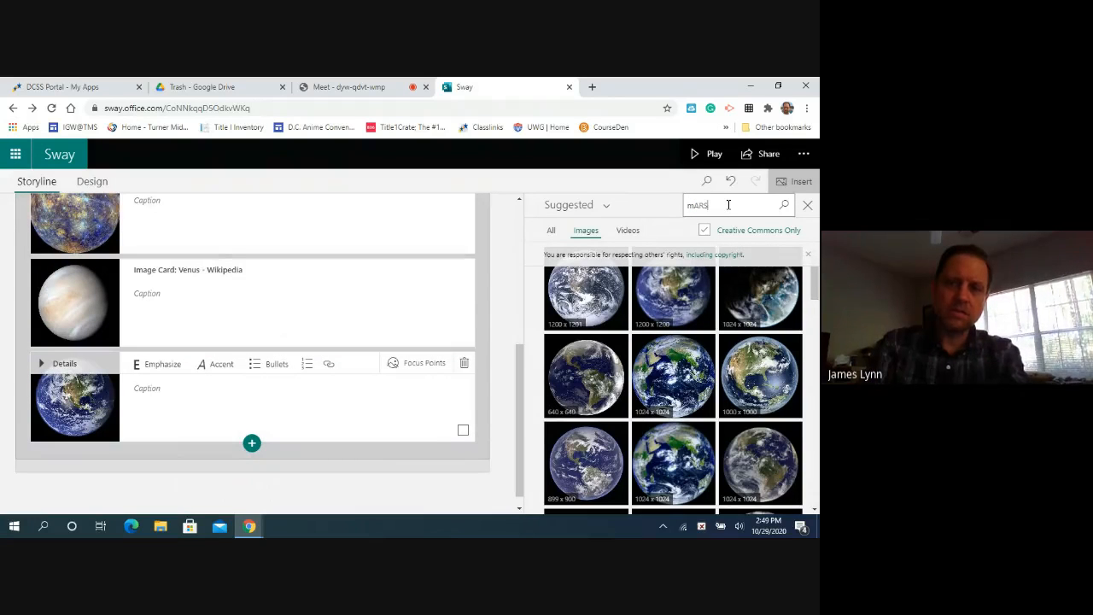
{"action": "key", "text": "Return"}
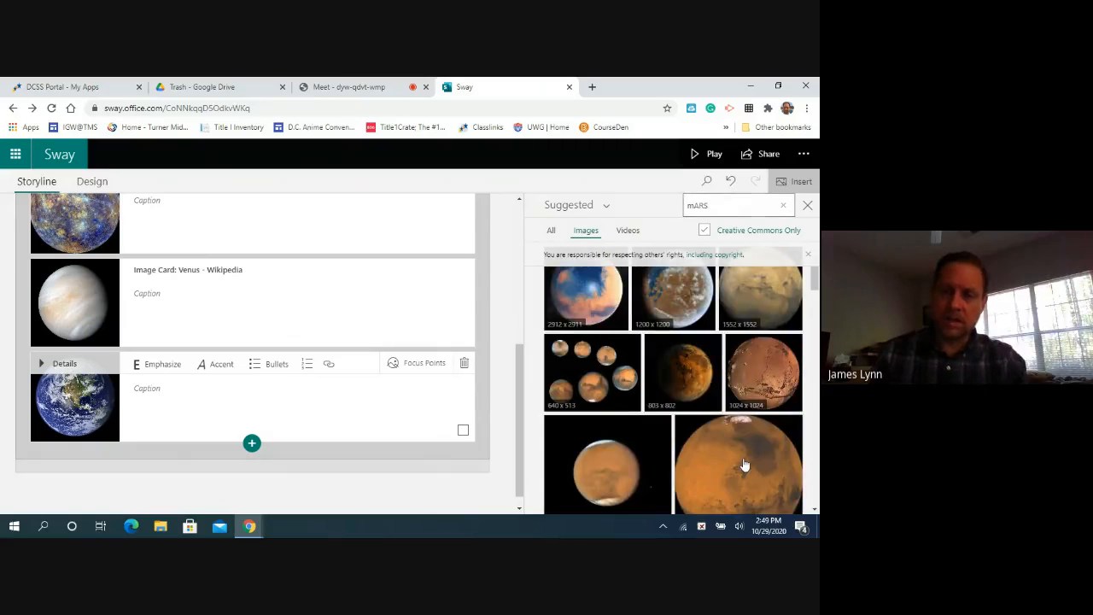
{"action": "left_click_drag", "start_coordinate": [642, 476], "coordinate": [317, 413]}
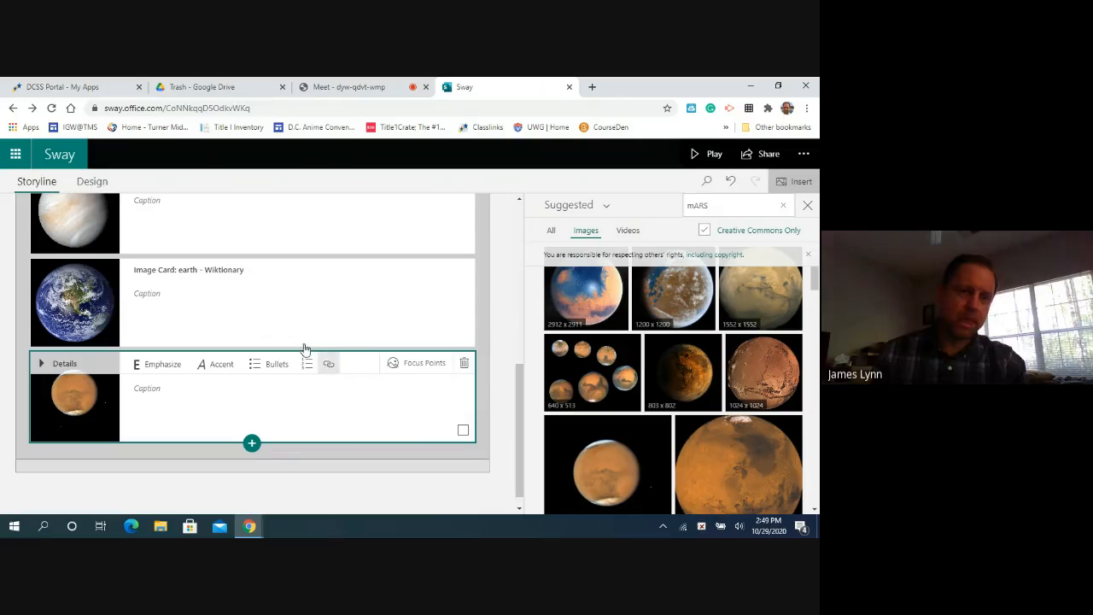
Step: Preview the Inner Planets section and its planet stack in the design view, and return to the storyline
{"action": "left_click", "coordinate": [92, 182]}
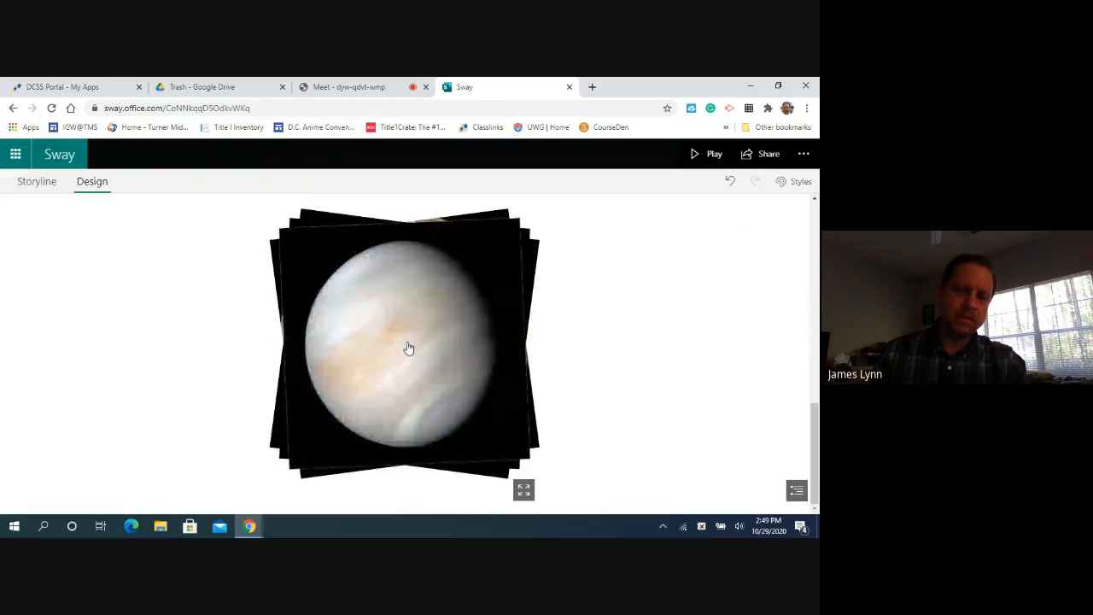
{"action": "left_click_drag", "start_coordinate": [816, 423], "coordinate": [792, 407]}
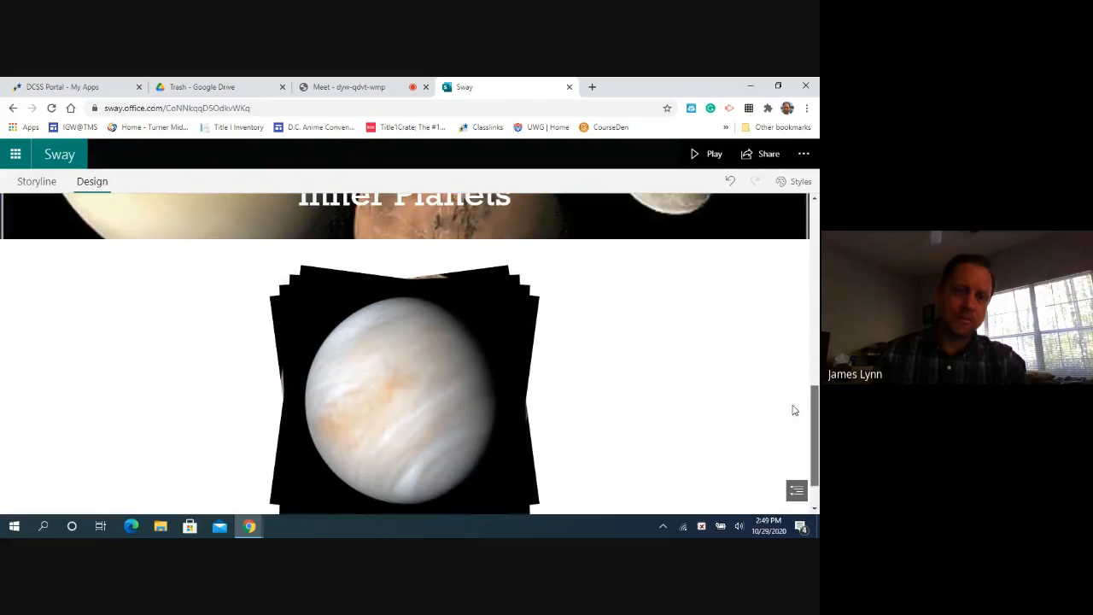
{"action": "left_click", "coordinate": [36, 182]}
Step: Insert an audio card between the Inner Planets heading and the planet stack
{"action": "scroll", "coordinate": [171, 354], "scroll_direction": "up", "scroll_amount": 3}
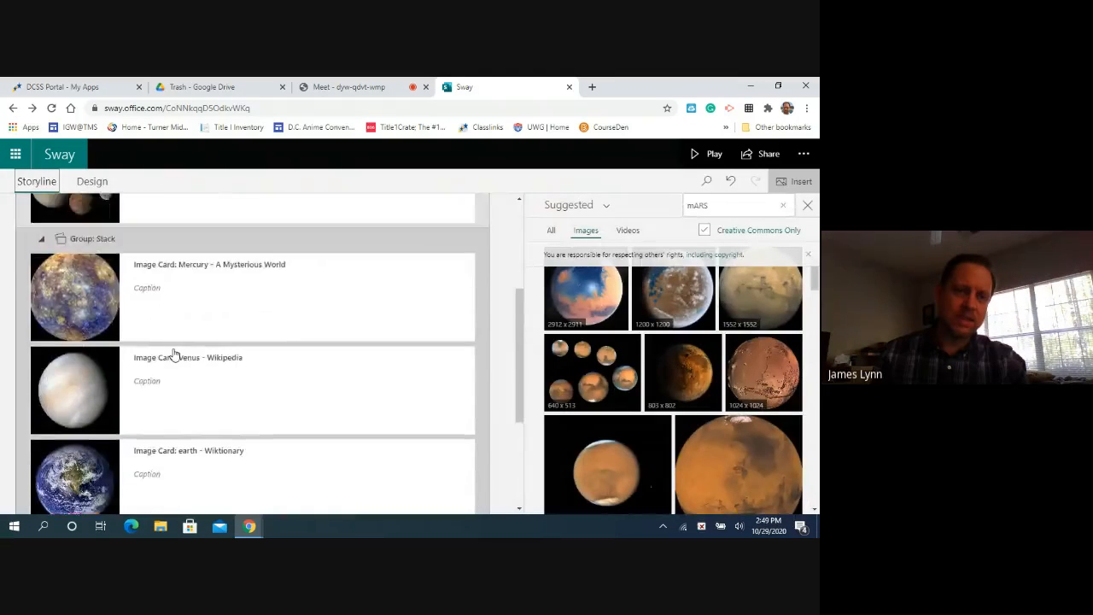
{"action": "scroll", "coordinate": [173, 354], "scroll_direction": "up", "scroll_amount": 1}
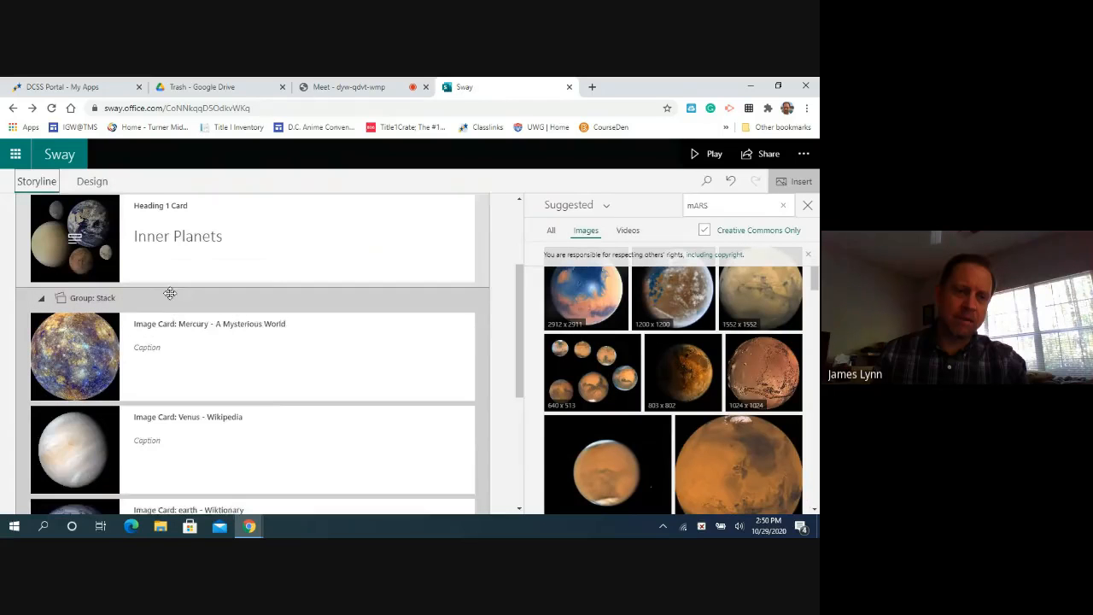
{"action": "scroll", "coordinate": [170, 293], "scroll_direction": "up", "scroll_amount": 1}
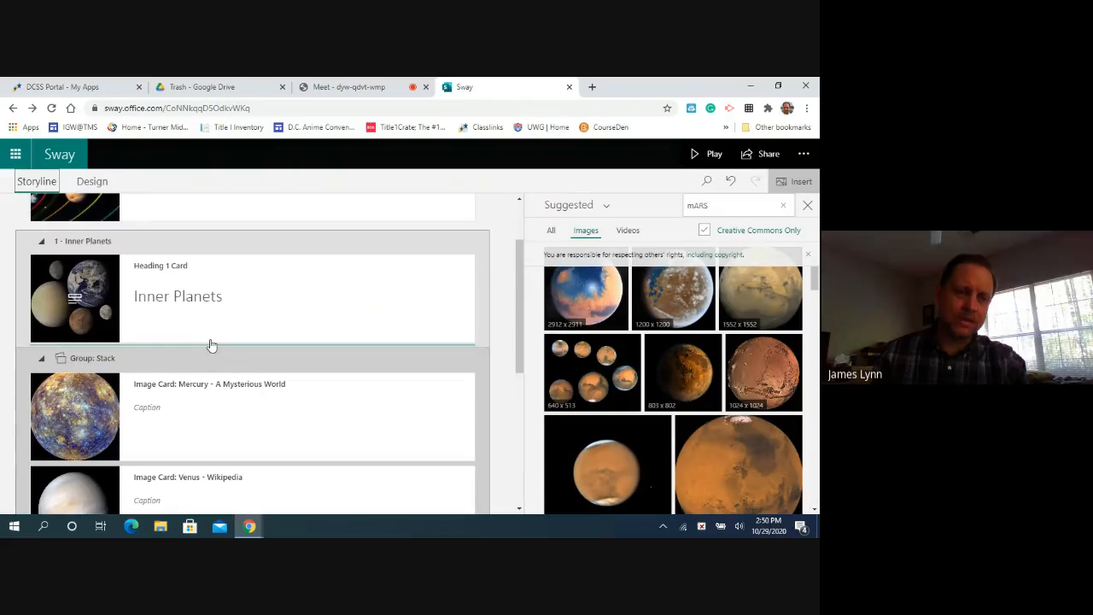
{"action": "left_click", "coordinate": [212, 347]}
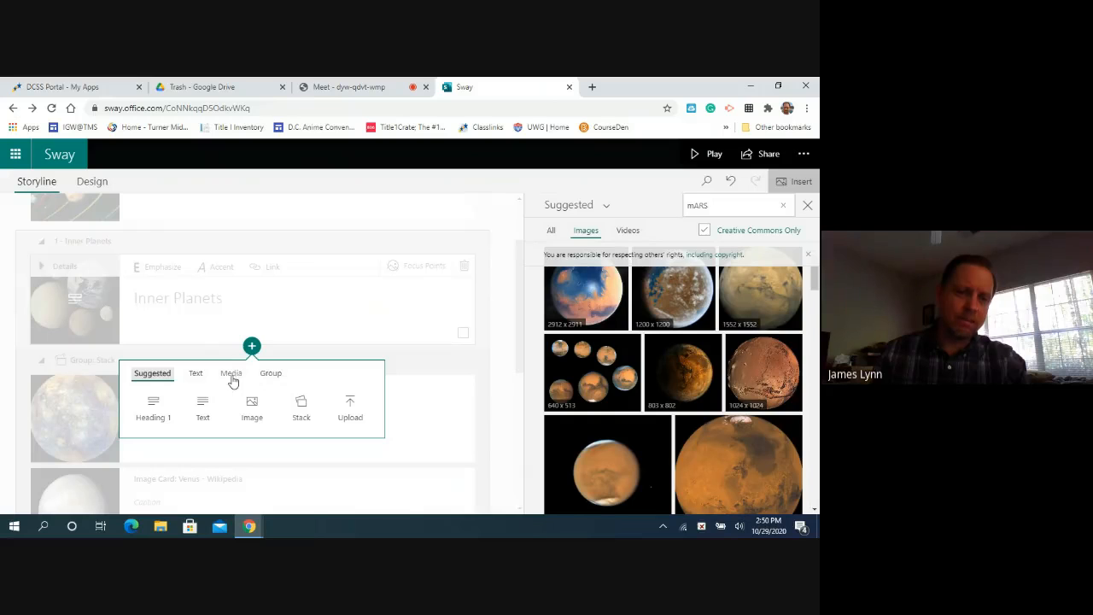
{"action": "left_click", "coordinate": [231, 375]}
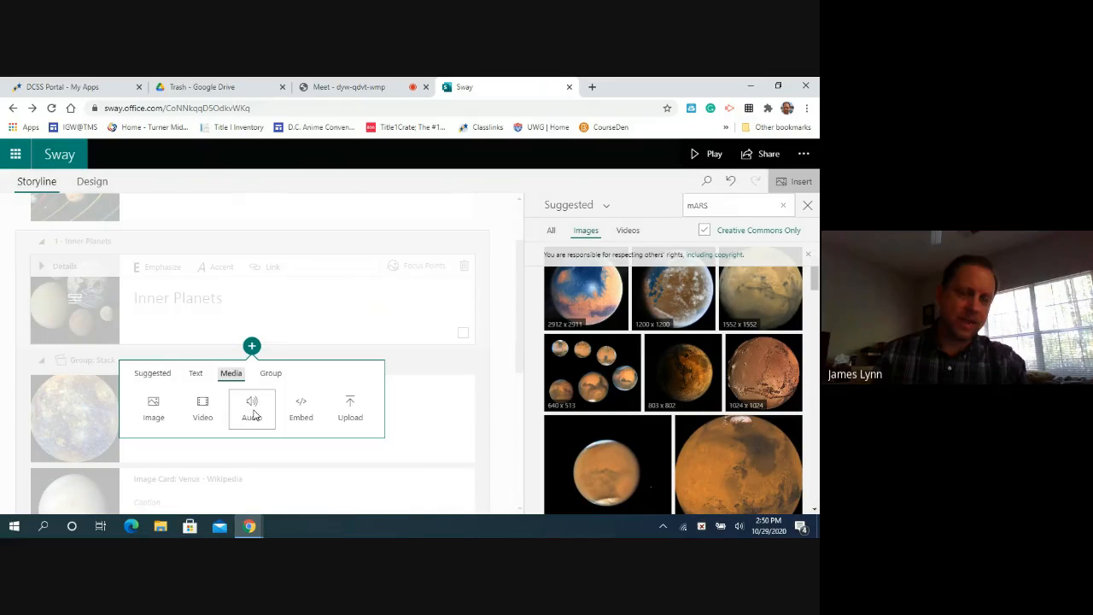
{"action": "left_click", "coordinate": [253, 412]}
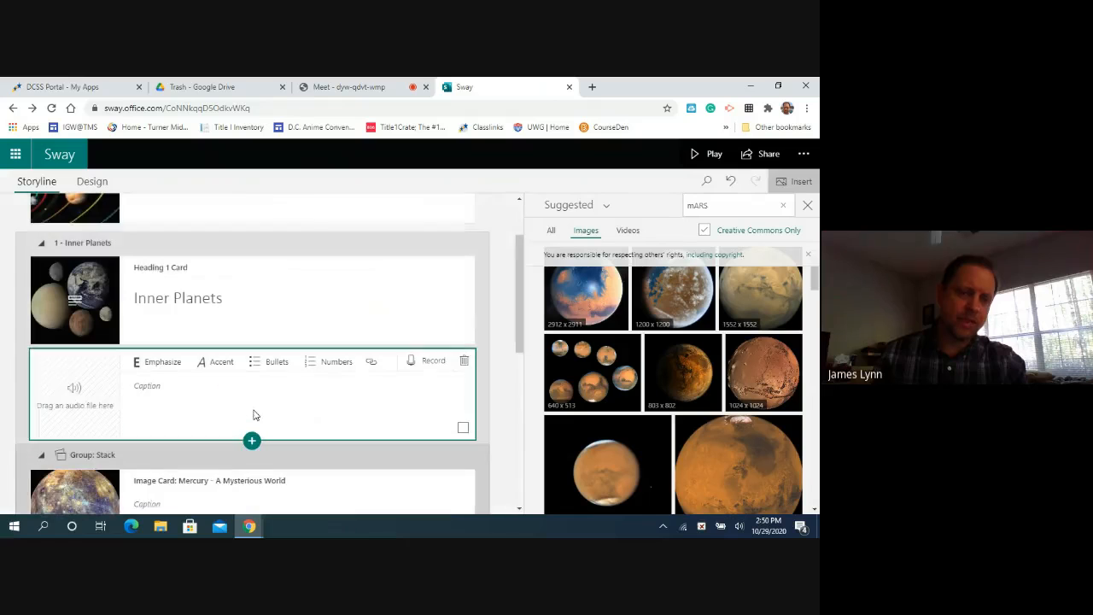
Step: Record a 12-second audio clip for the new audio card, pausing it before ending the recording
{"action": "left_click", "coordinate": [432, 363]}
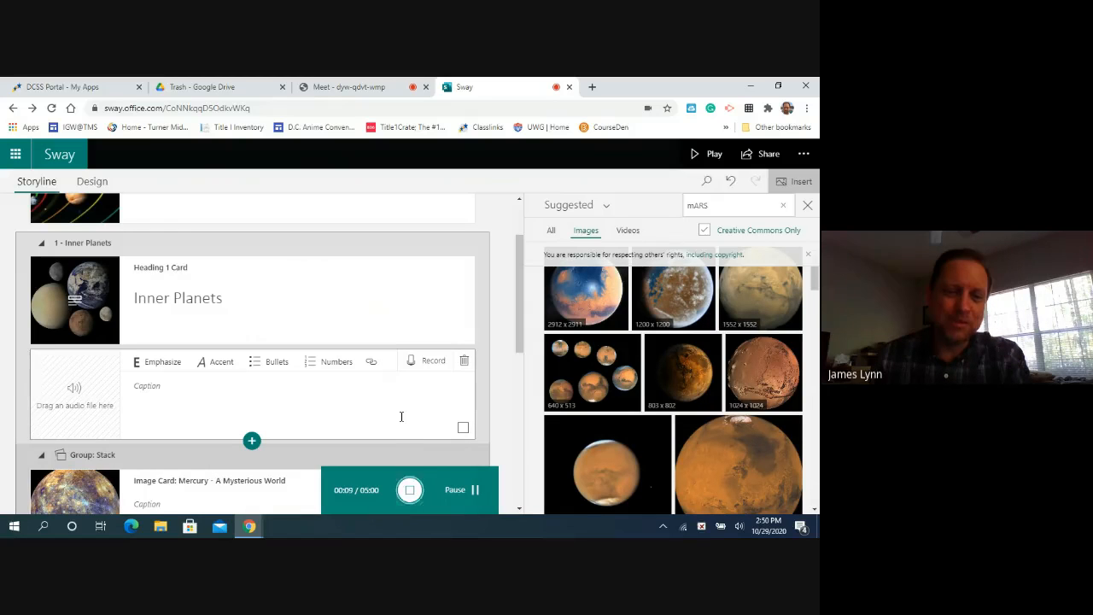
{"action": "left_click", "coordinate": [469, 491]}
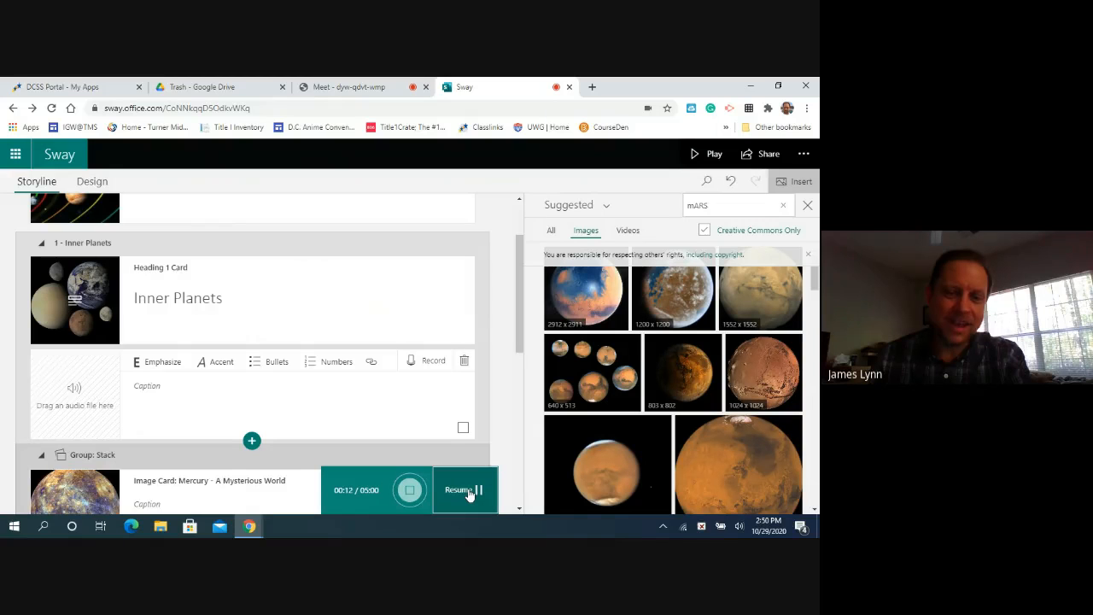
{"action": "left_click", "coordinate": [410, 491]}
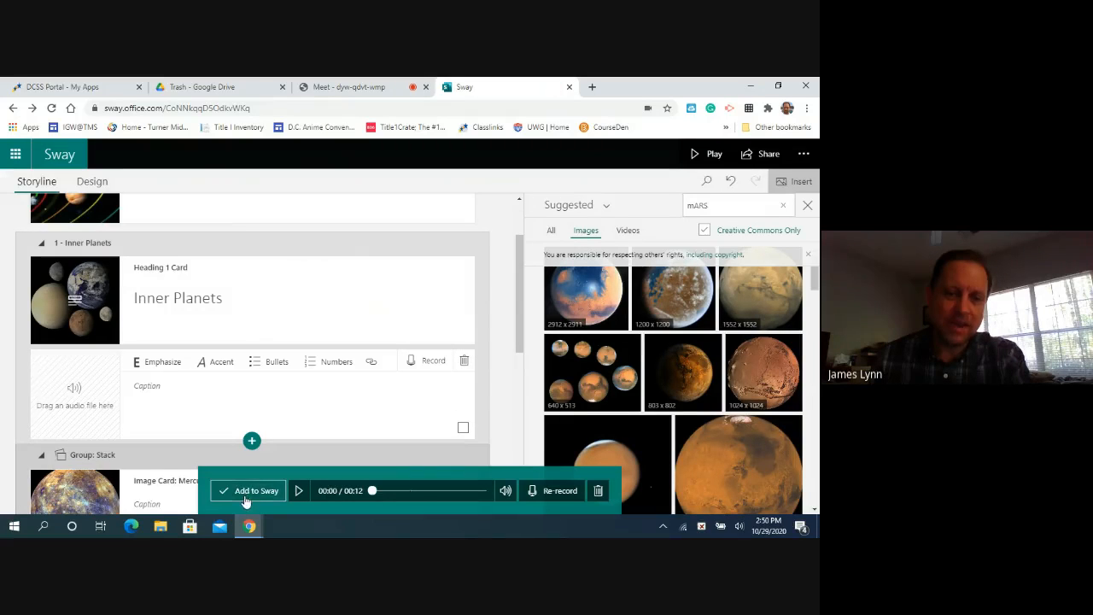
Step: Discard the first take, record a new 9-second audio clip and add it to the Sway
{"action": "left_click", "coordinate": [552, 493]}
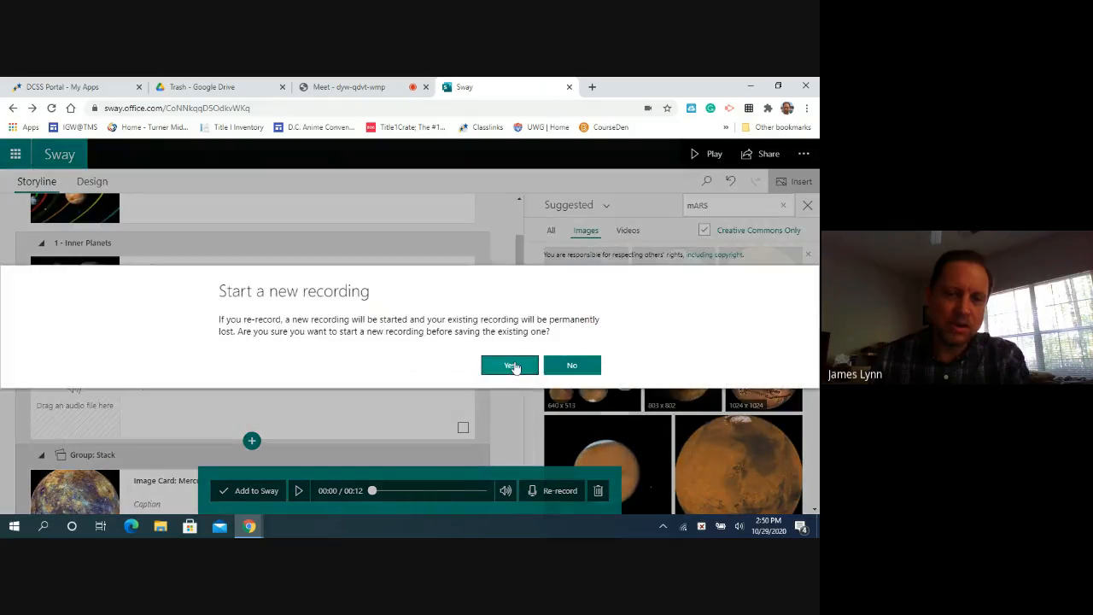
{"action": "left_click", "coordinate": [511, 366]}
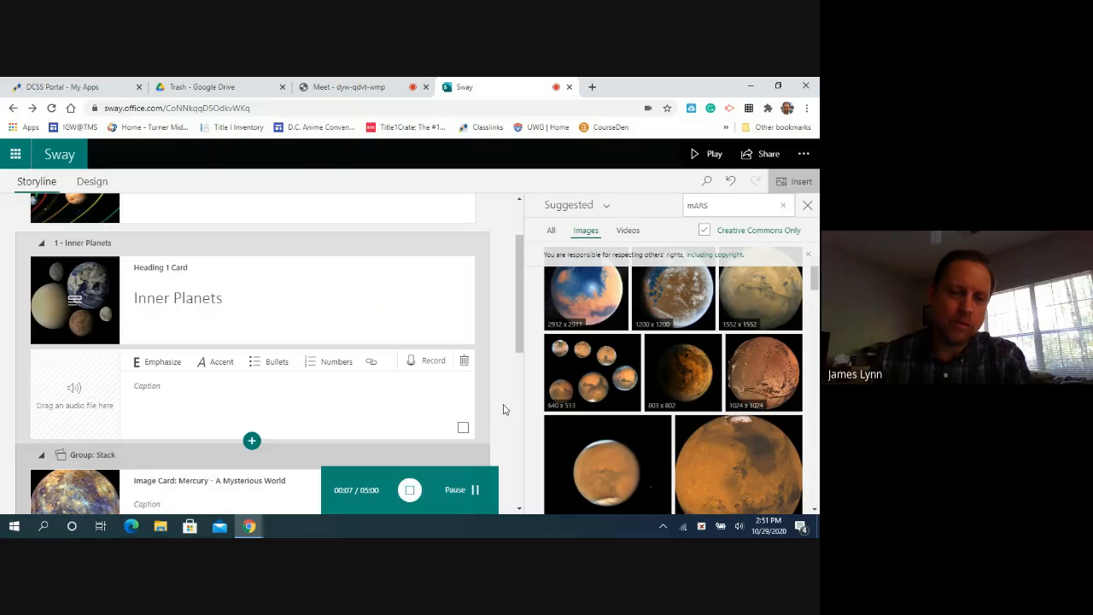
{"action": "left_click", "coordinate": [411, 490]}
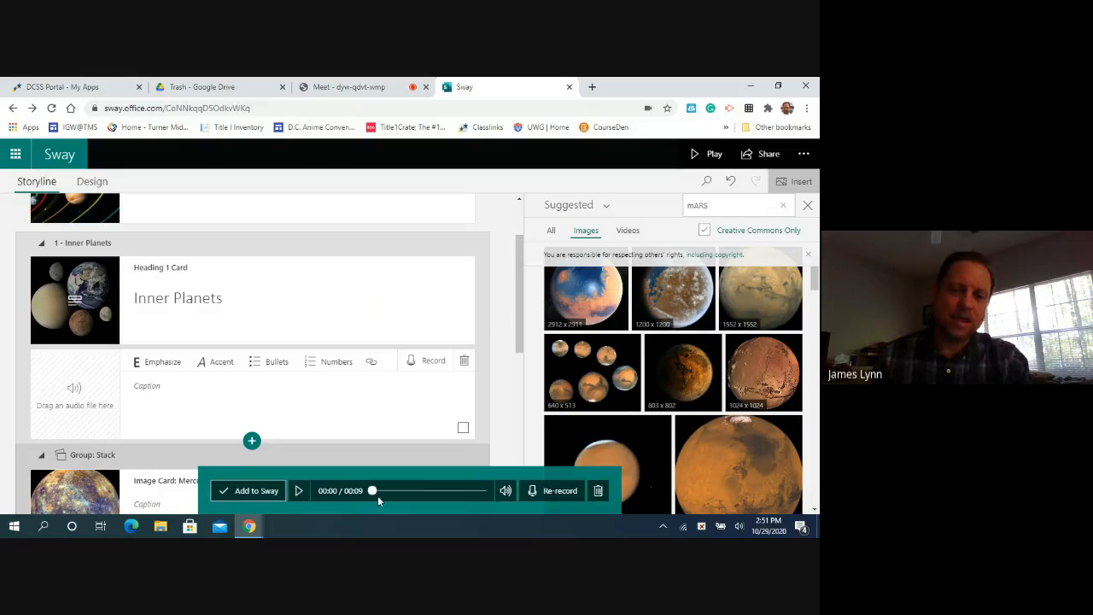
{"action": "left_click", "coordinate": [258, 493]}
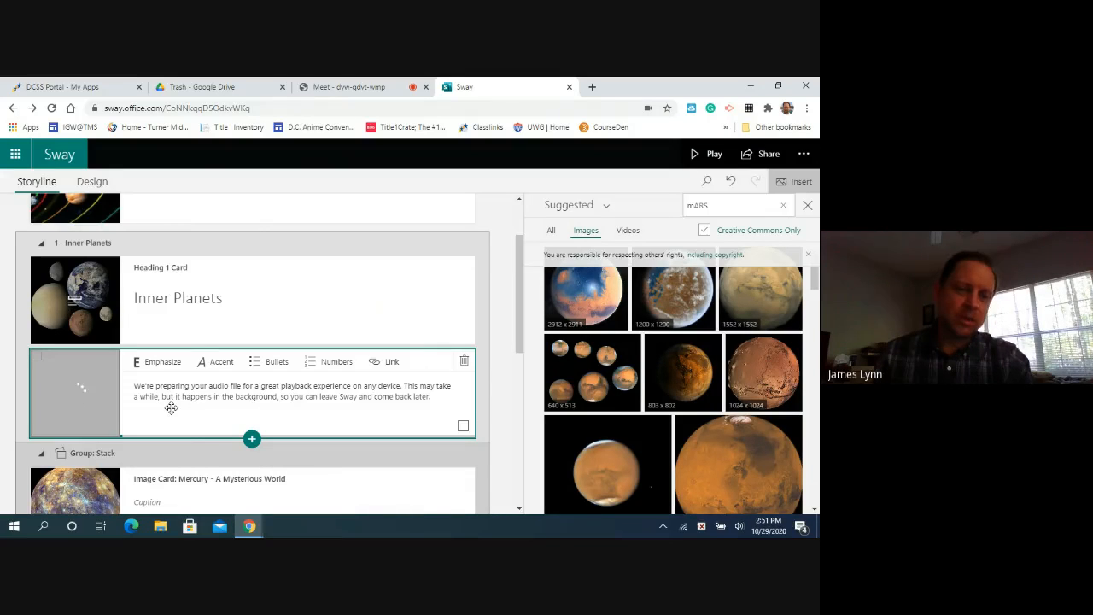
Step: Add a new Heading 1 section after the Inner Planets section and title it "Outer Planets"
{"action": "scroll", "coordinate": [235, 397], "scroll_direction": "down", "scroll_amount": 2}
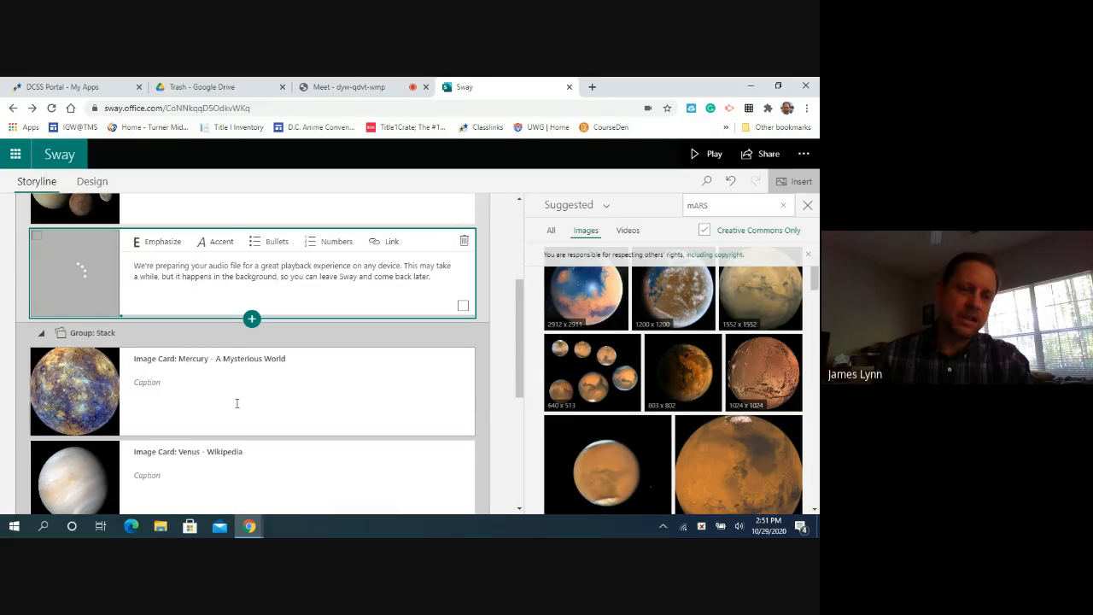
{"action": "scroll", "coordinate": [237, 403], "scroll_direction": "down", "scroll_amount": 1}
{"action": "scroll", "coordinate": [236, 403], "scroll_direction": "up", "scroll_amount": 2}
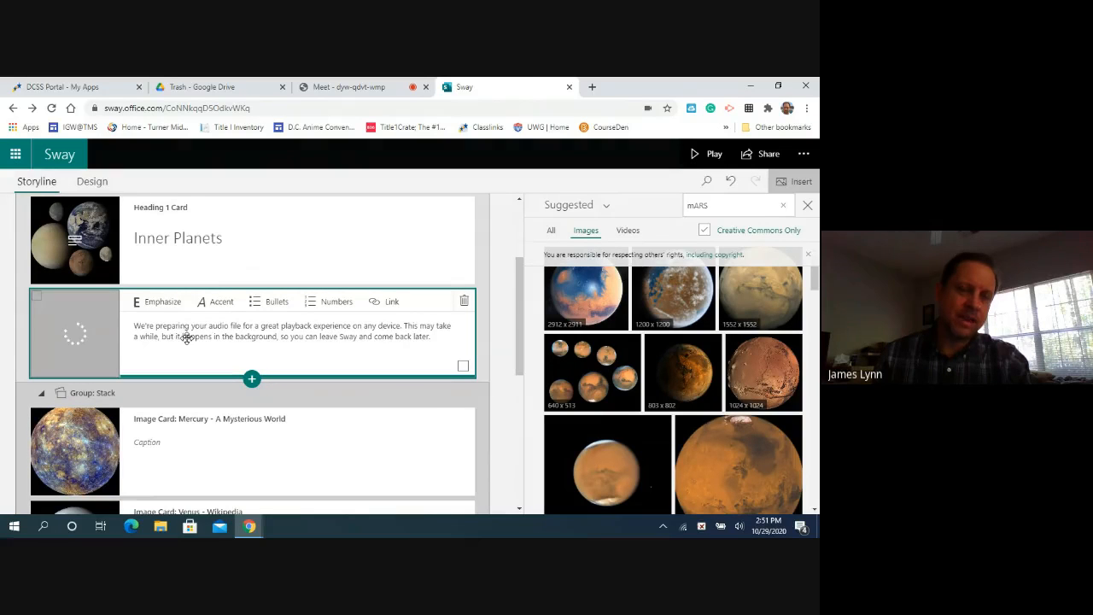
{"action": "scroll", "coordinate": [188, 339], "scroll_direction": "down", "scroll_amount": 1}
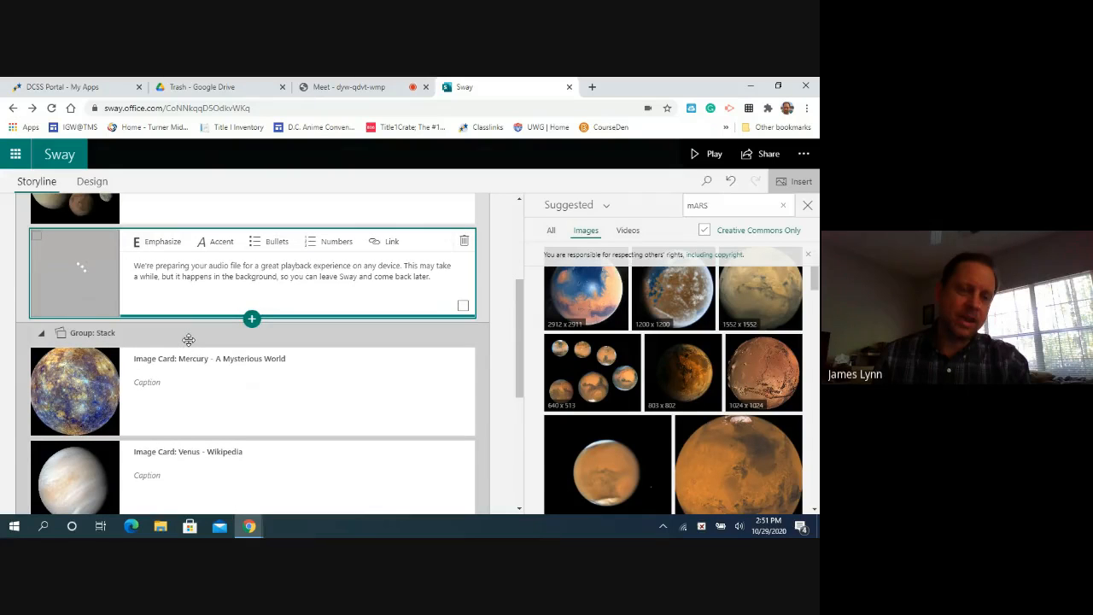
{"action": "scroll", "coordinate": [190, 344], "scroll_direction": "down", "scroll_amount": 4}
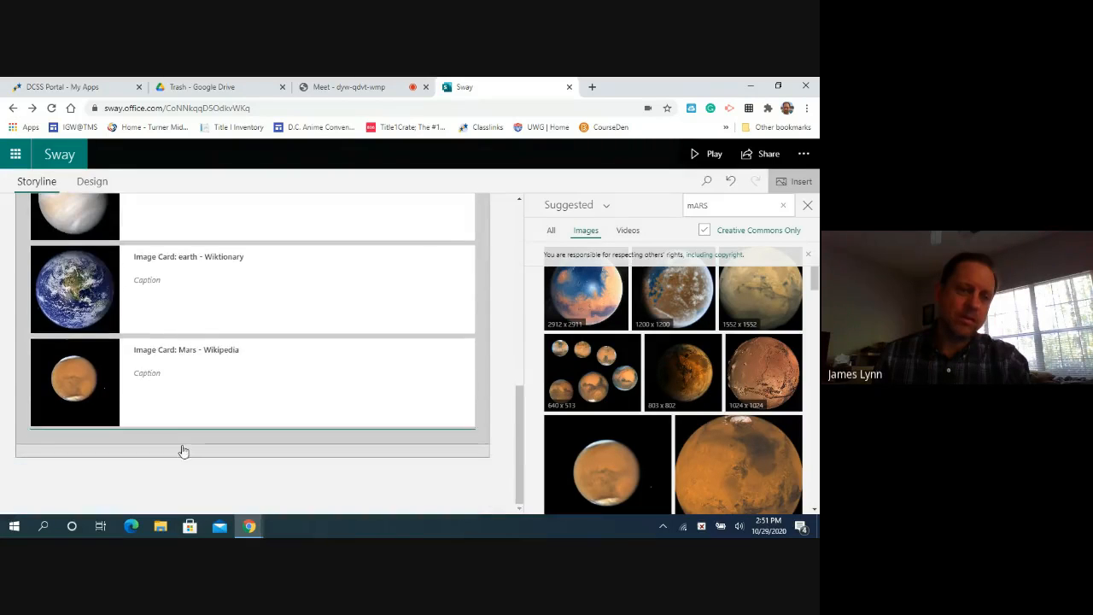
{"action": "left_click", "coordinate": [238, 466]}
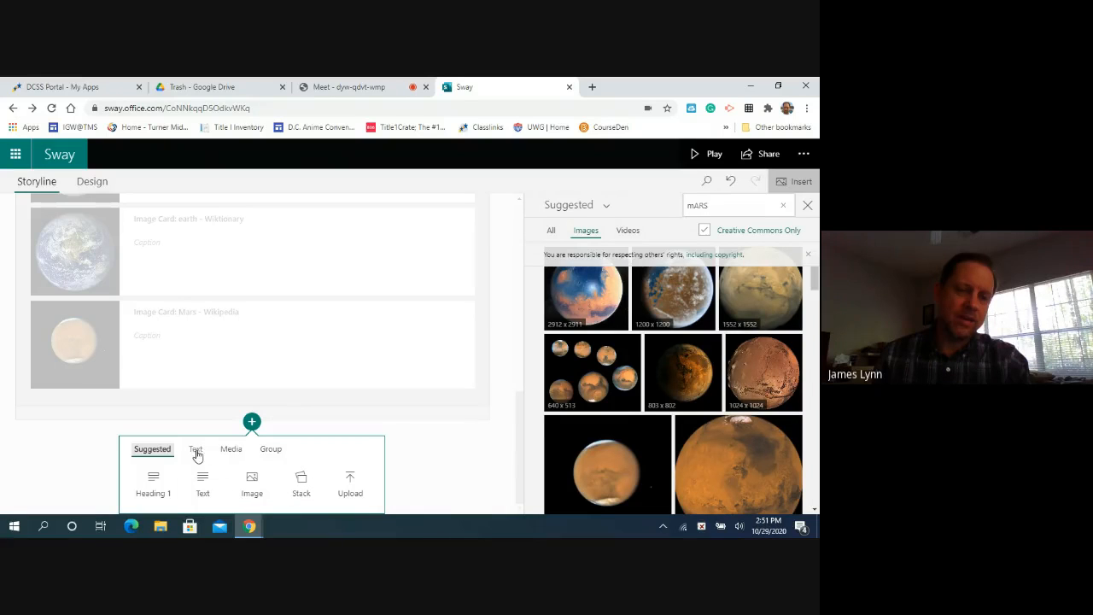
{"action": "left_click", "coordinate": [162, 482]}
{"action": "left_click", "coordinate": [221, 406]}
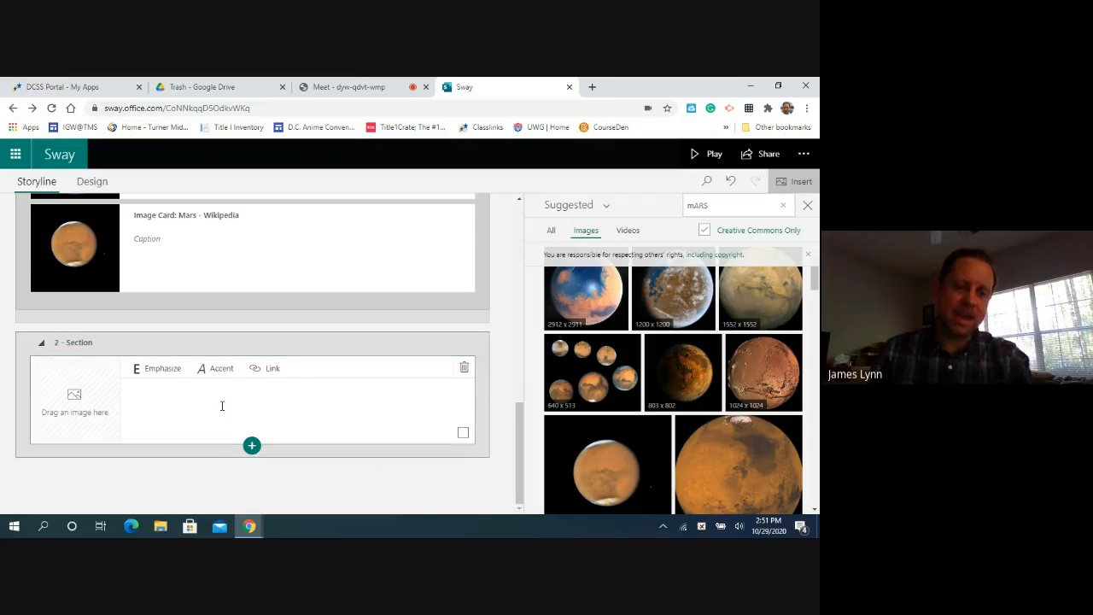
{"action": "type", "text": "oU"}
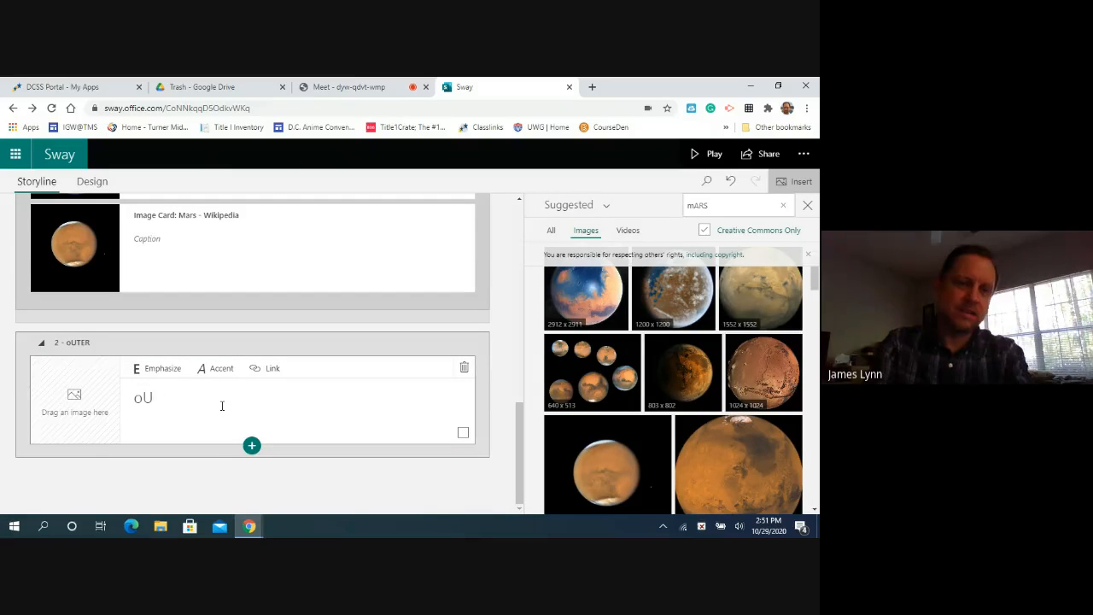
{"action": "type", "text": "TEOuter "}
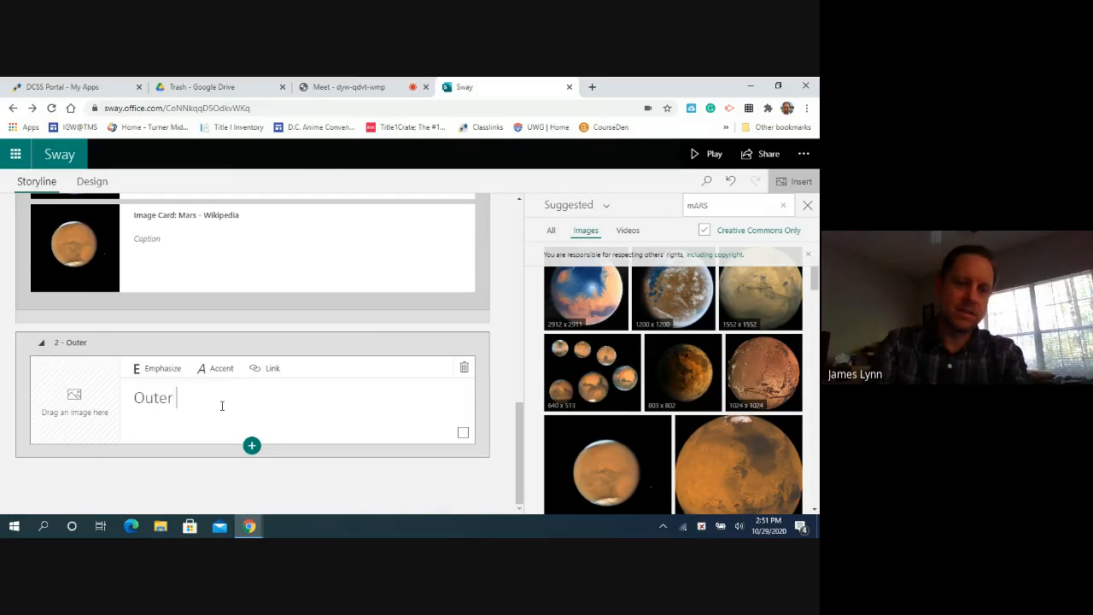
{"action": "type", "text": "Planets"}
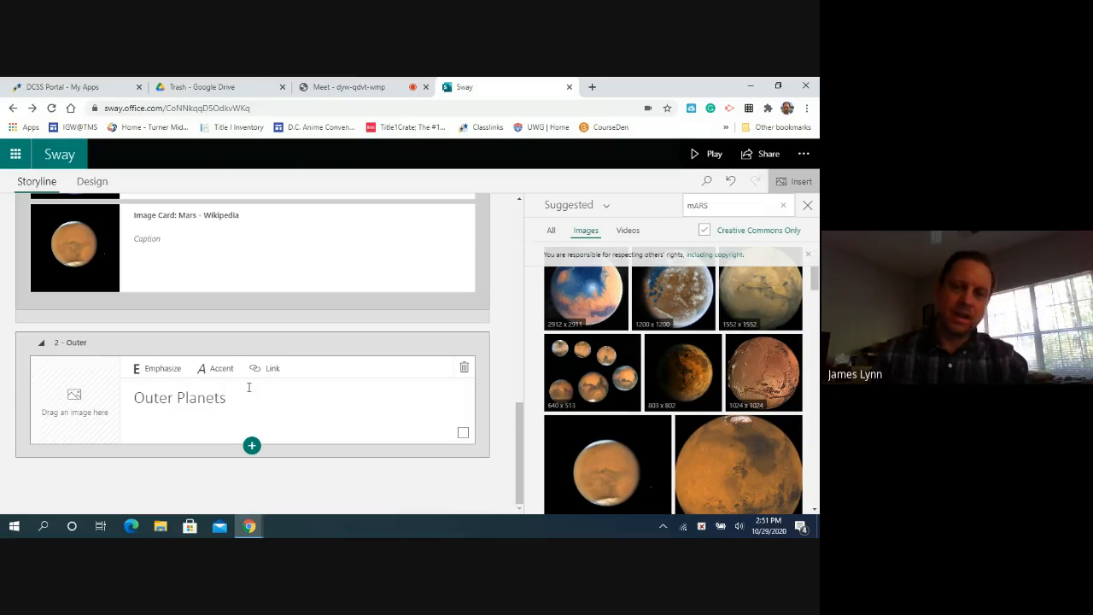
Step: Search the suggested images for "outer planets" and set the 975 x 345 picture as the Outer Planets heading's background
{"action": "double_click", "coordinate": [723, 205]}
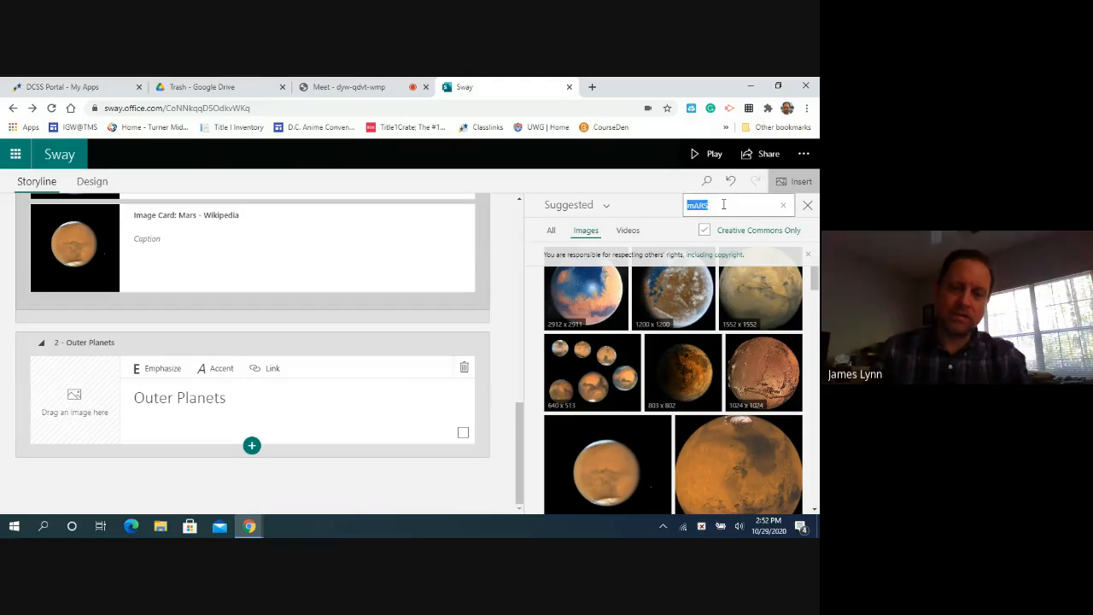
{"action": "type", "text": "outerpl"}
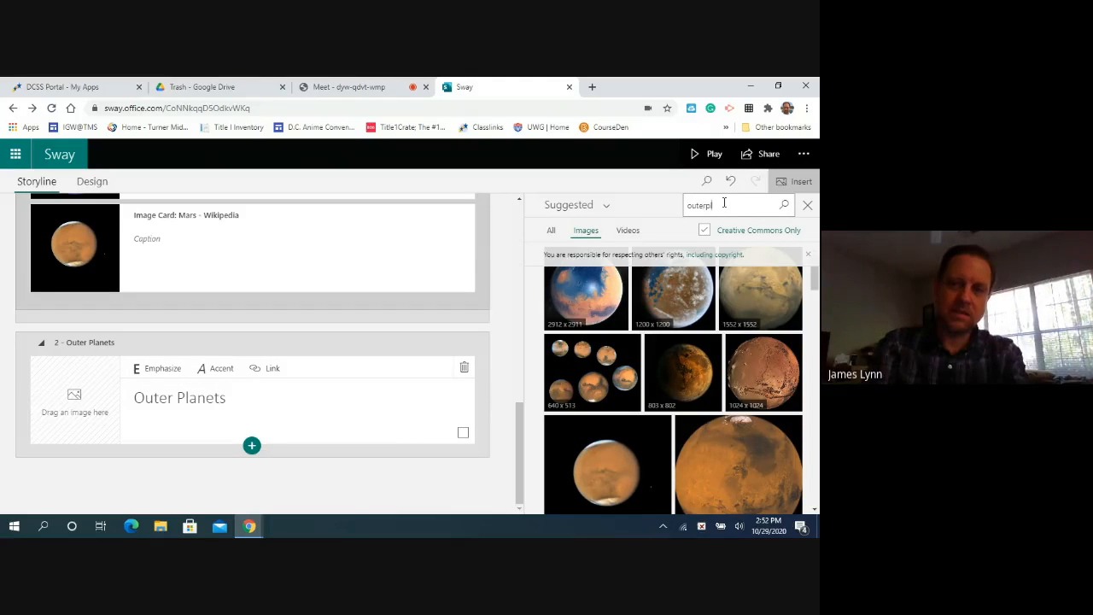
{"action": "type", "text": "anets"}
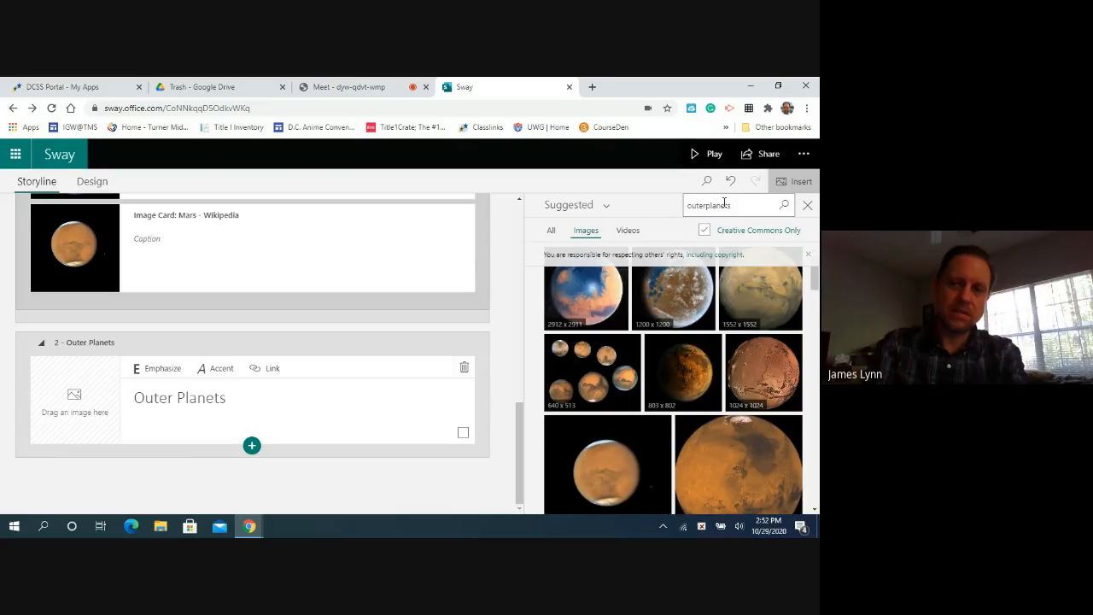
{"action": "key", "text": "Return"}
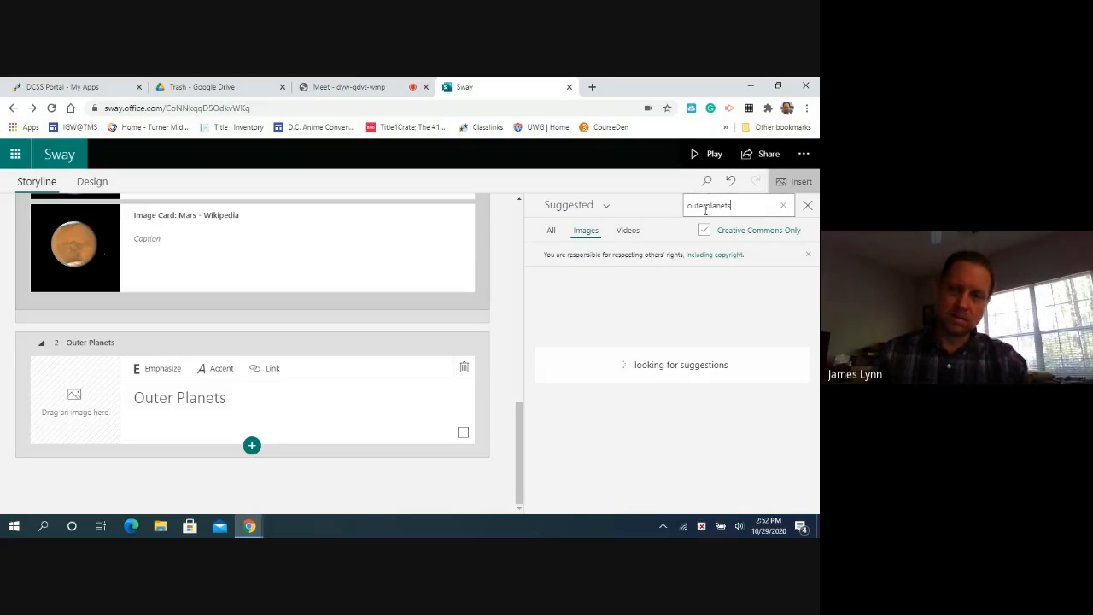
{"action": "left_click", "coordinate": [705, 210]}
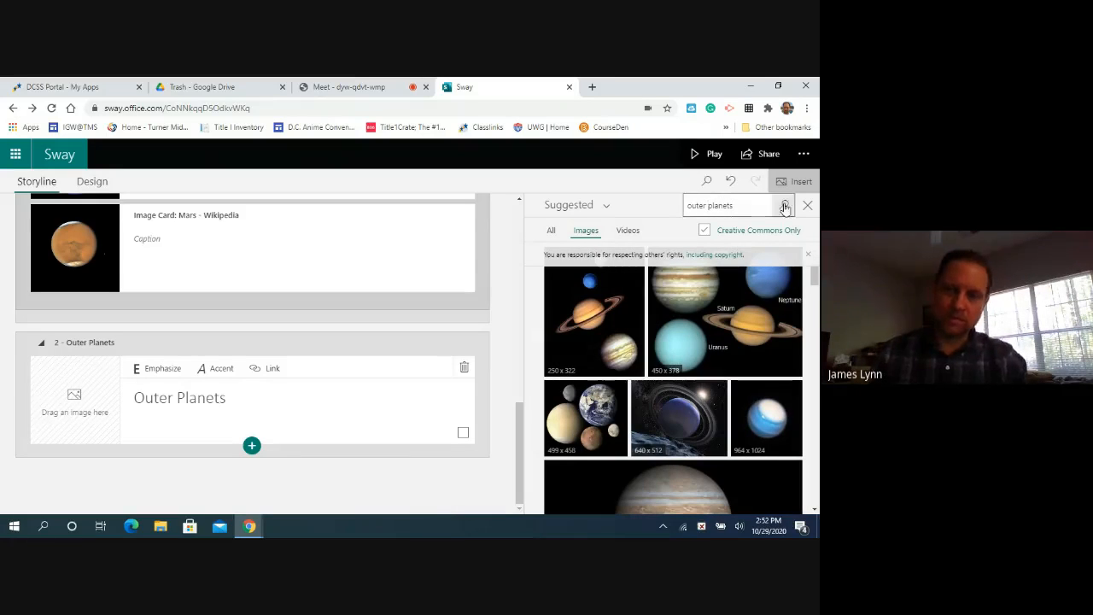
{"action": "left_click", "coordinate": [785, 207]}
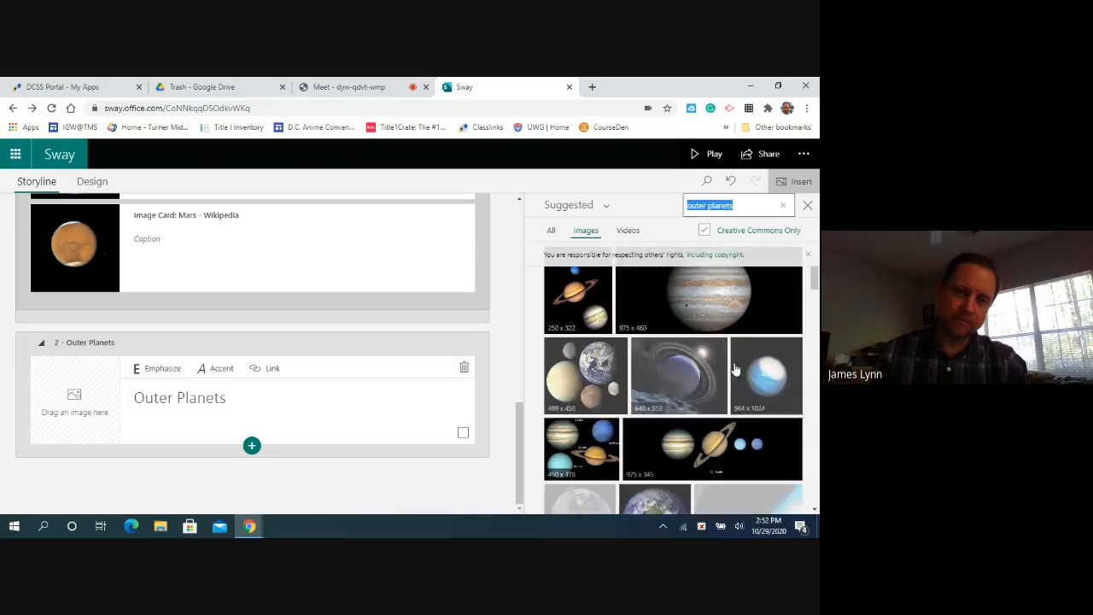
{"action": "scroll", "coordinate": [718, 374], "scroll_direction": "down", "scroll_amount": 3}
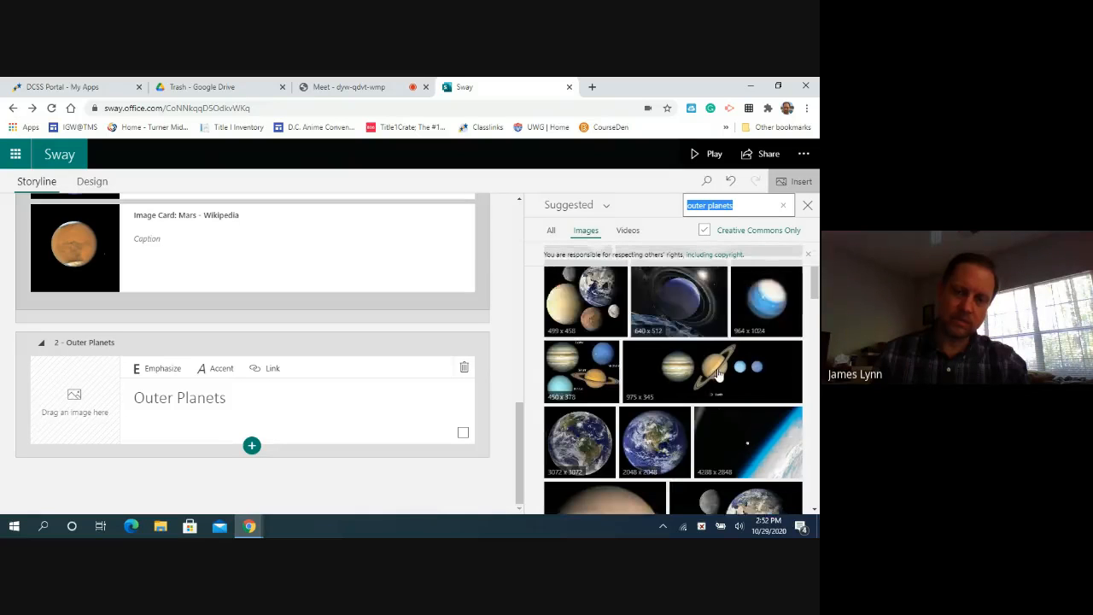
{"action": "left_click_drag", "start_coordinate": [730, 344], "coordinate": [101, 406]}
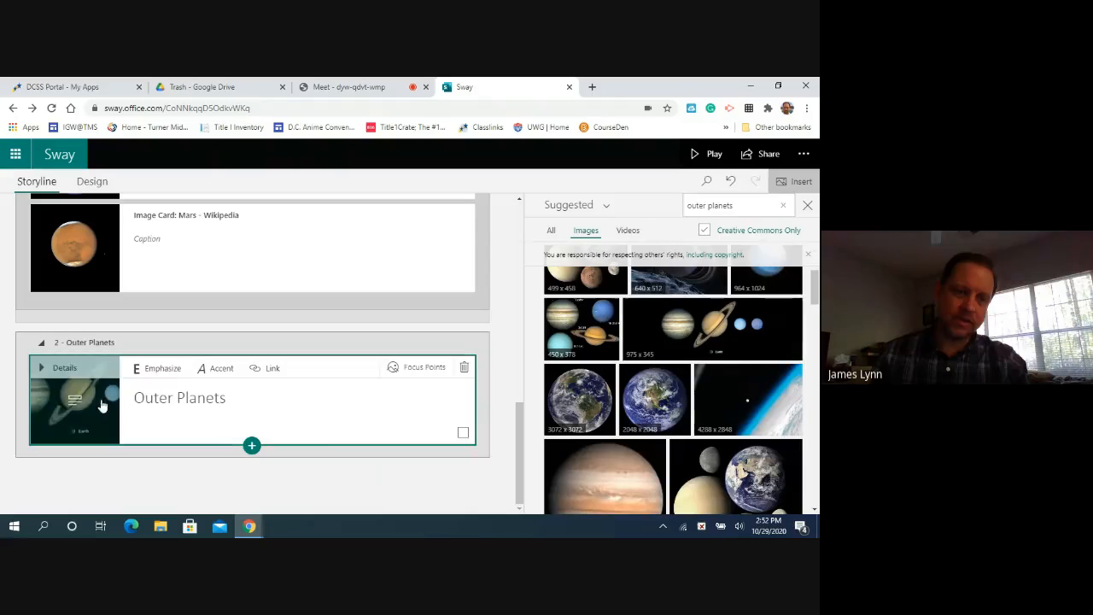
Step: Insert a Slideshow group below the Outer Planets heading
{"action": "left_click", "coordinate": [252, 446]}
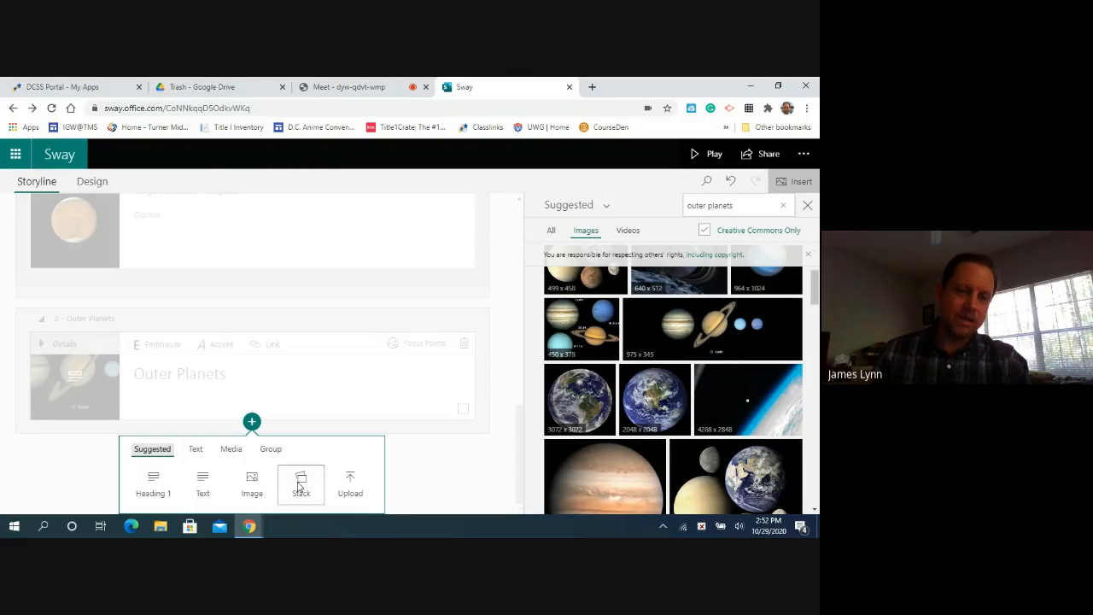
{"action": "left_click", "coordinate": [232, 450]}
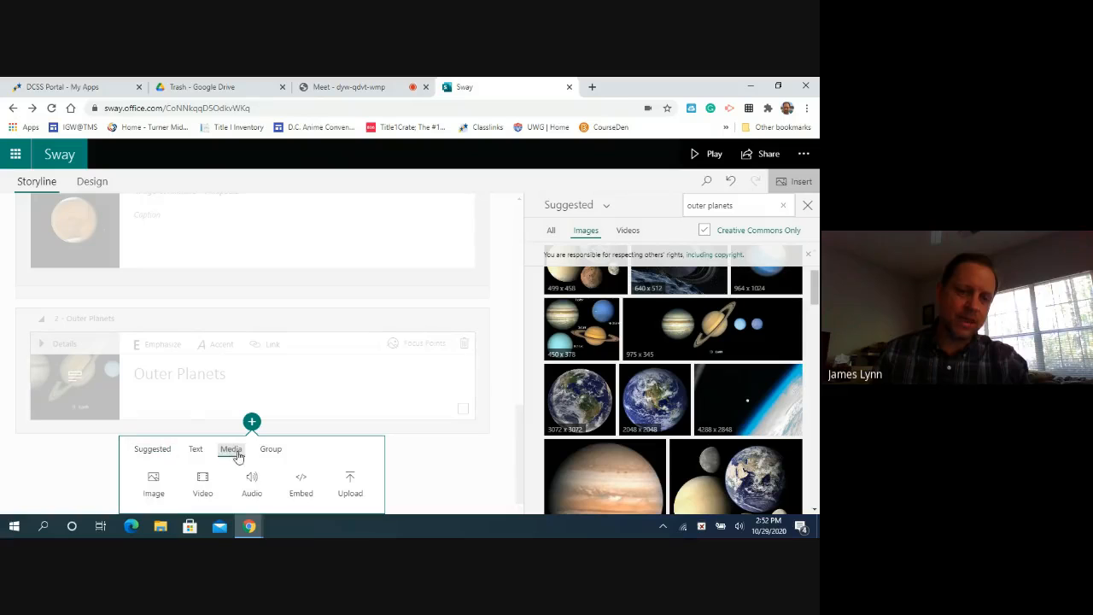
{"action": "left_click", "coordinate": [269, 450]}
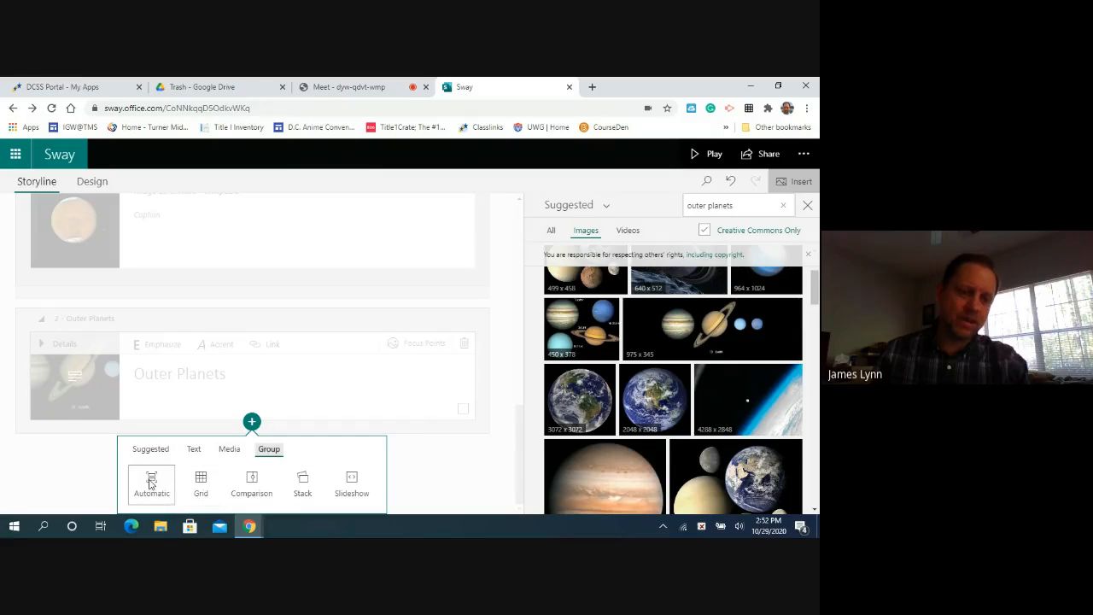
{"action": "left_click", "coordinate": [357, 486]}
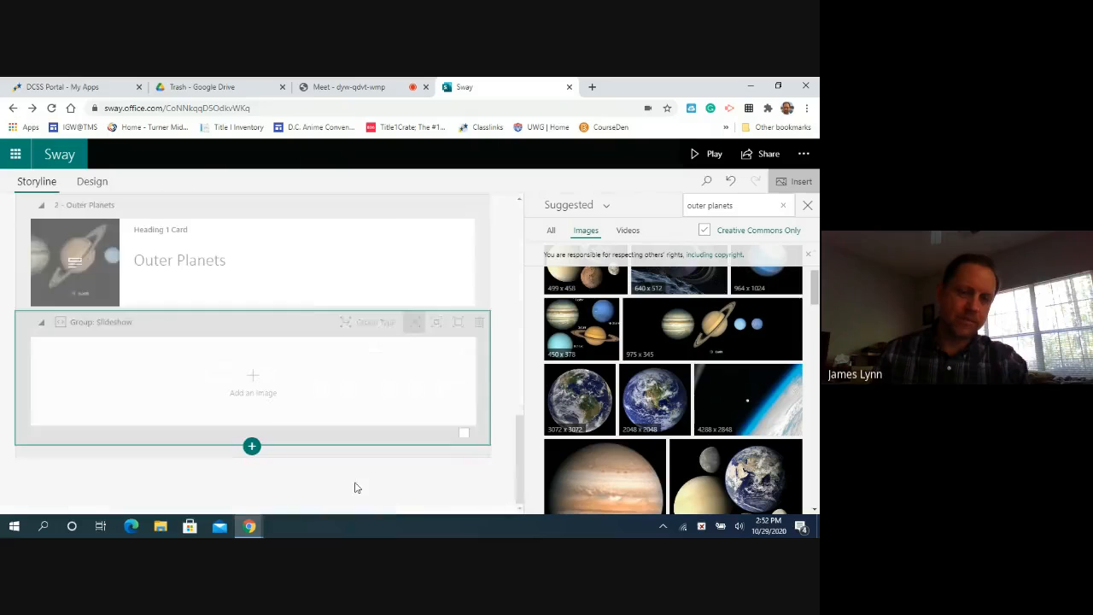
Step: Search the suggested images for "jupiter" and add the 345 x 331 picture to the Outer Planets slideshow group
{"action": "left_click", "coordinate": [741, 205]}
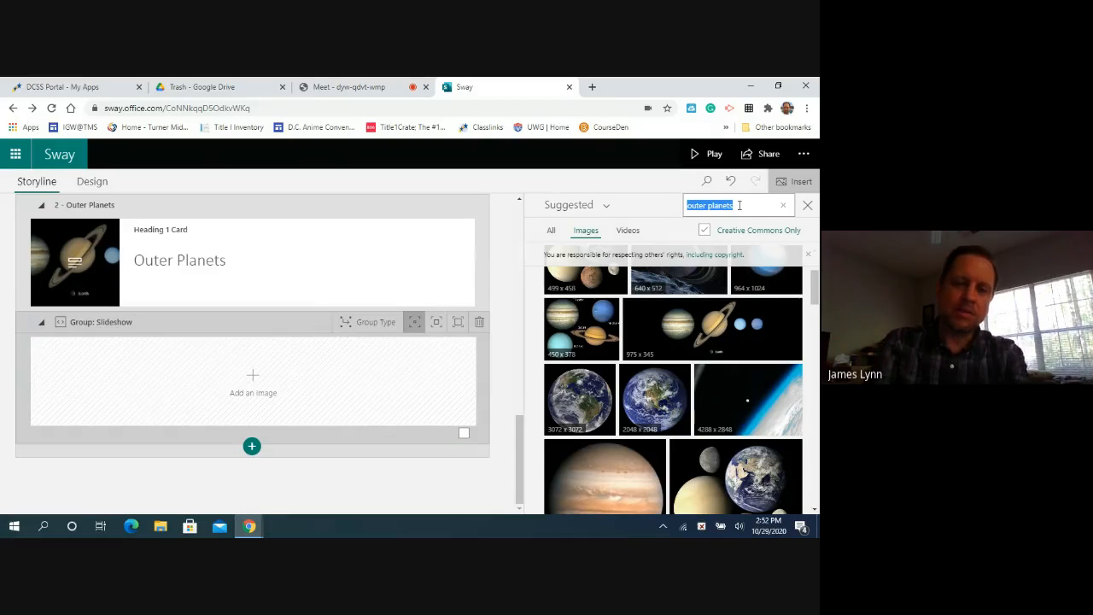
{"action": "type", "text": "jupe"}
{"action": "type", "text": "ter"}
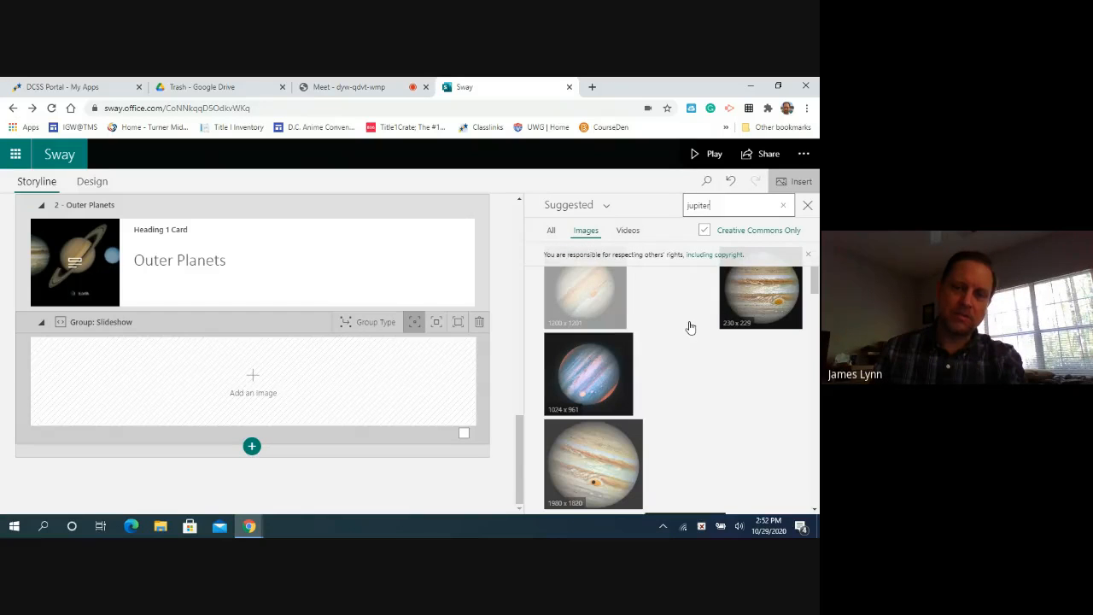
{"action": "left_click_drag", "start_coordinate": [690, 327], "coordinate": [325, 398]}
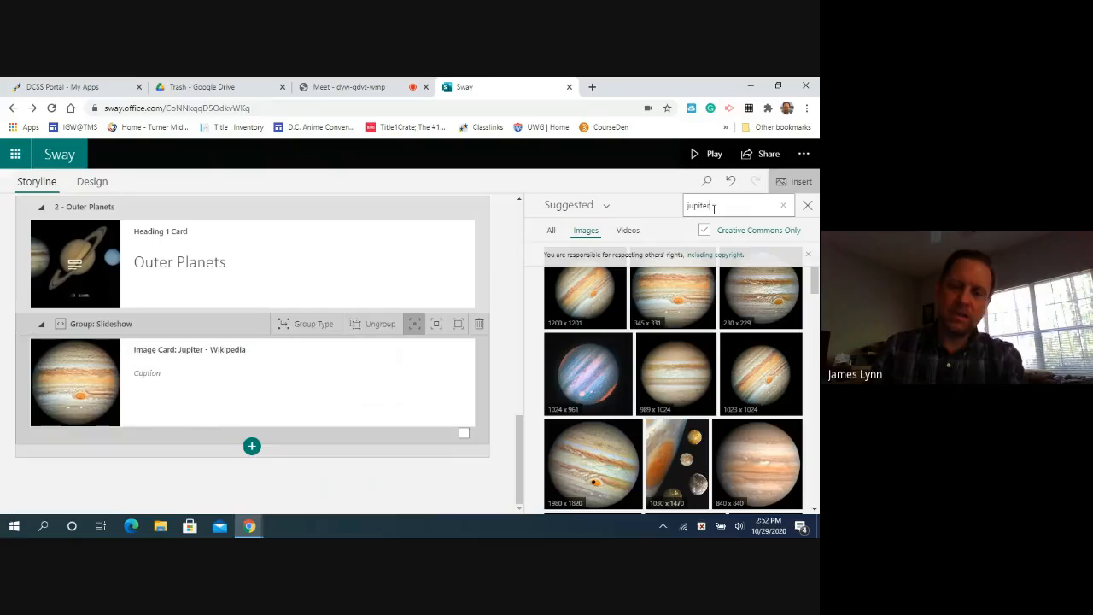
Step: Search the suggested images for "saturn" and add the wide picture of the shadowed planet with full rings to the slideshow after Jupiter
{"action": "key", "text": "BackSpace"}
{"action": "key", "text": "BackSpace"}
{"action": "key", "text": "BackSpace"}
{"action": "key", "text": "BackSpace"}
{"action": "type", "text": "s"}
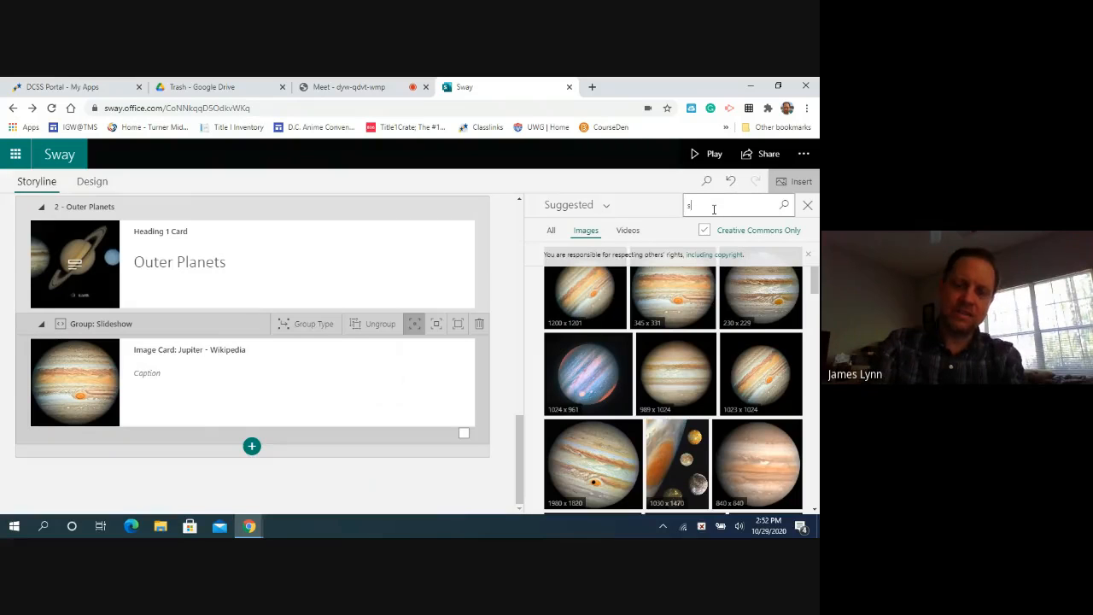
{"action": "type", "text": "aturn"}
{"action": "key", "text": "Return"}
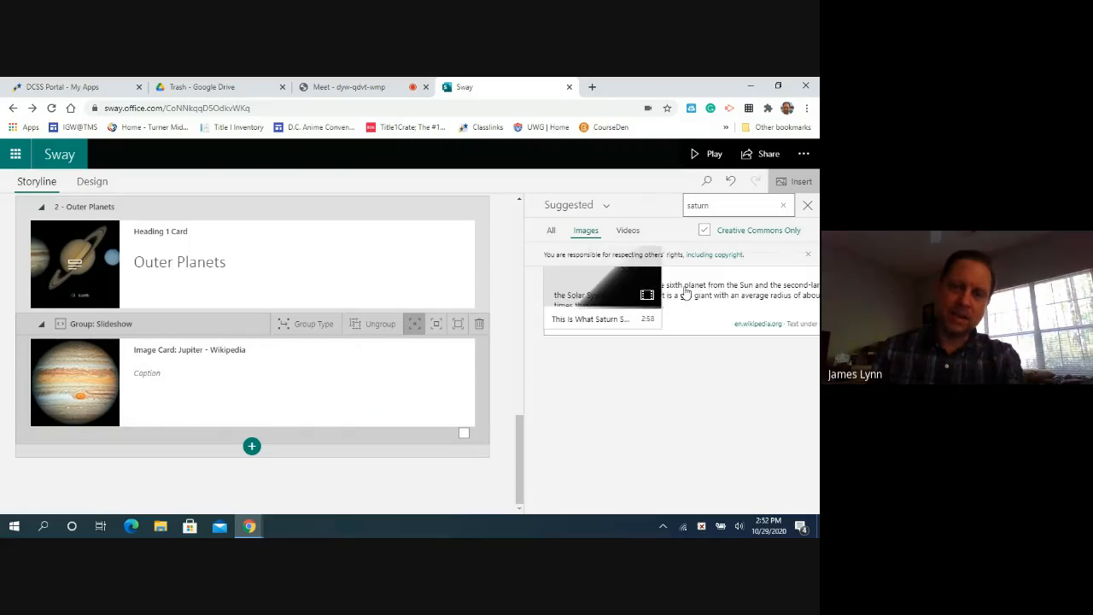
{"action": "left_click_drag", "start_coordinate": [698, 471], "coordinate": [285, 418]}
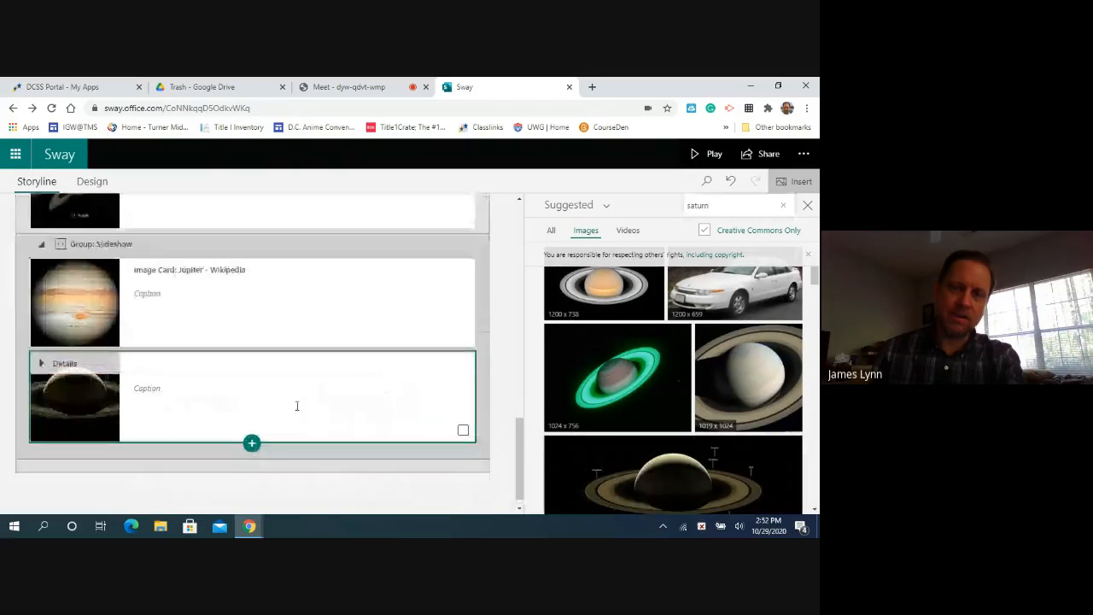
Step: Search the suggested images for "uranus" and add the 1720 x 1720 picture to the slideshow after Saturn
{"action": "left_click", "coordinate": [729, 206]}
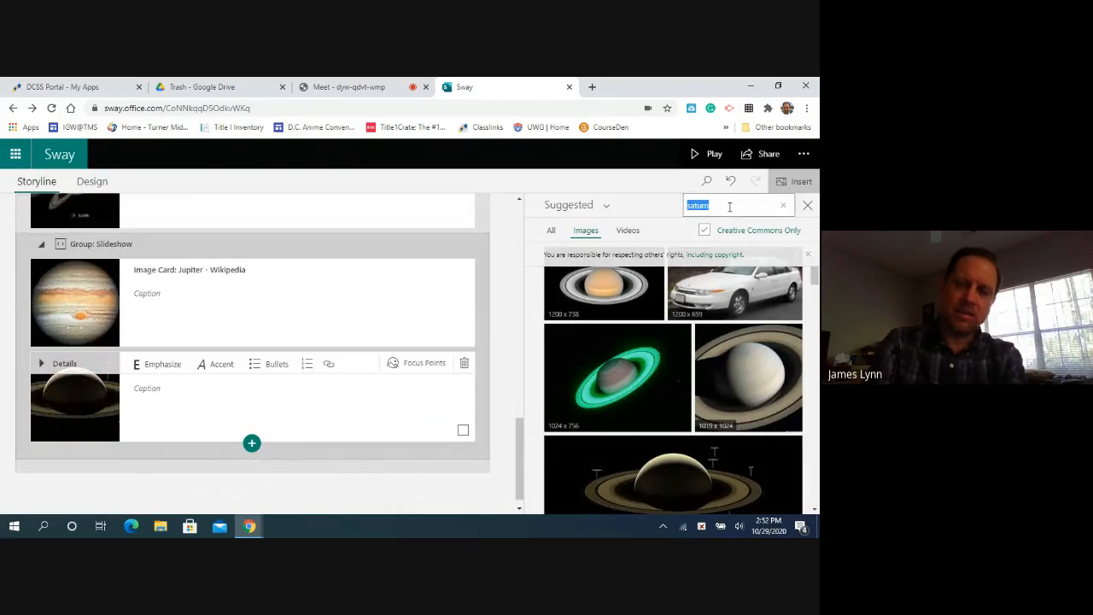
{"action": "type", "text": "us"}
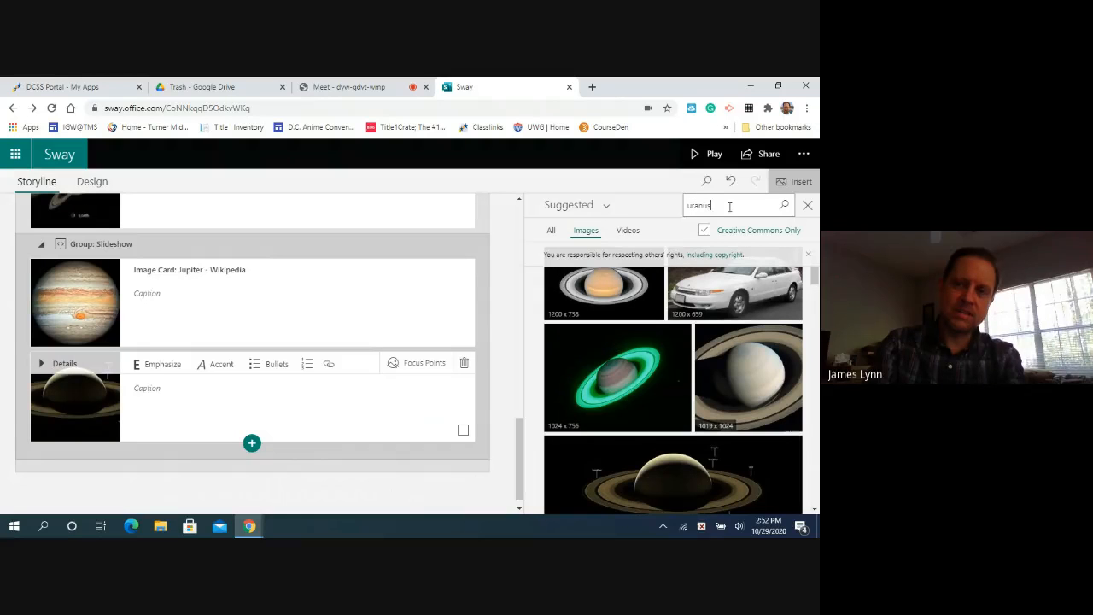
{"action": "key", "text": "Return"}
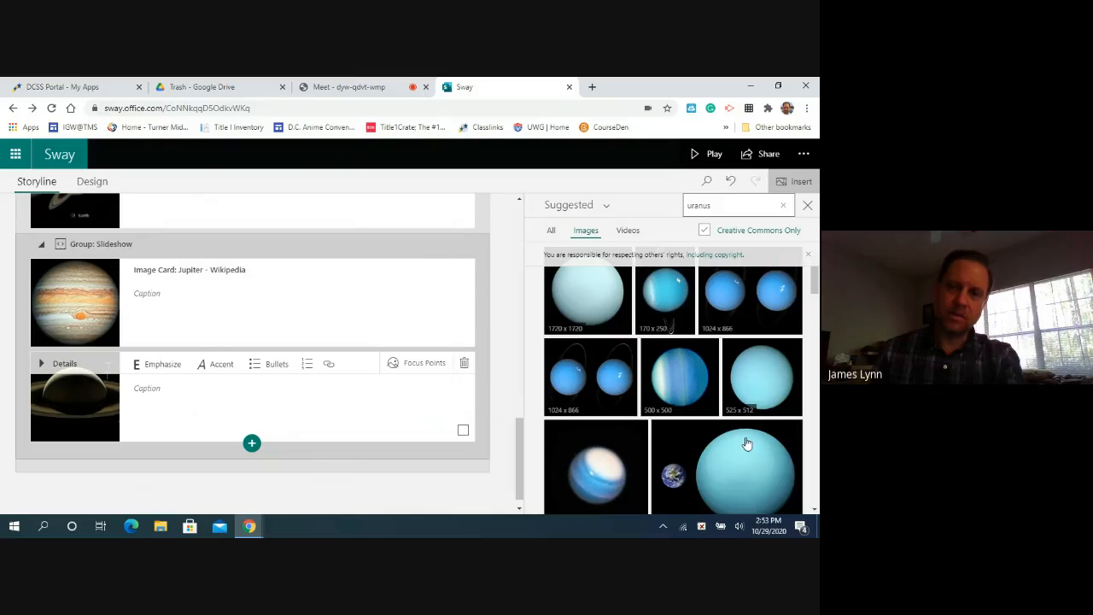
{"action": "left_click_drag", "start_coordinate": [606, 310], "coordinate": [271, 451]}
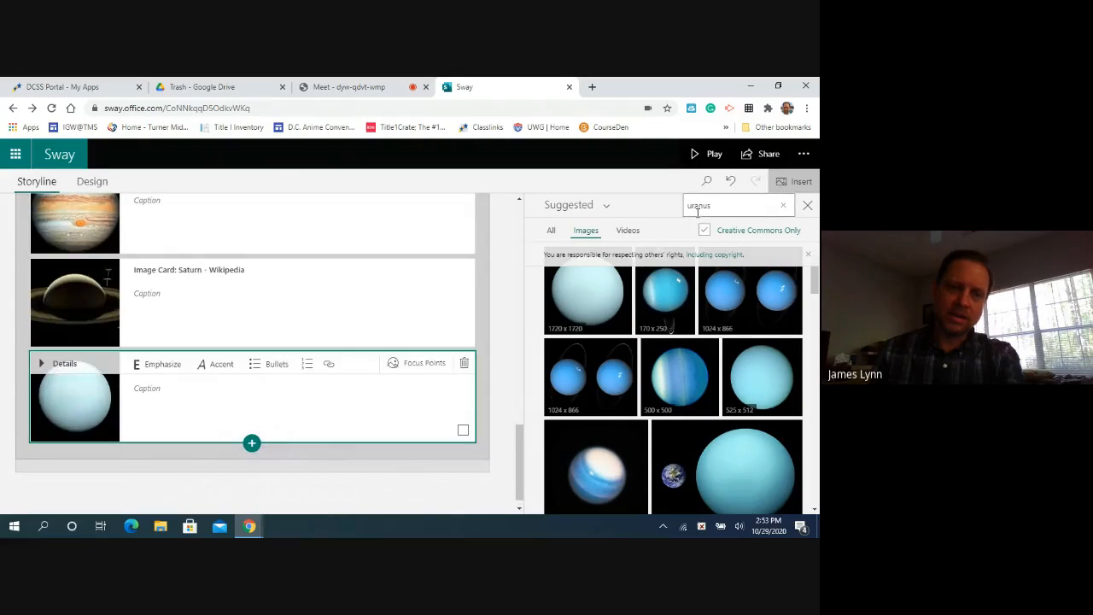
Step: Search the suggested images for "neptune" and add the 607 x 611 picture to the slideshow after Uranus
{"action": "double_click", "coordinate": [717, 204]}
{"action": "type", "text": "nep"}
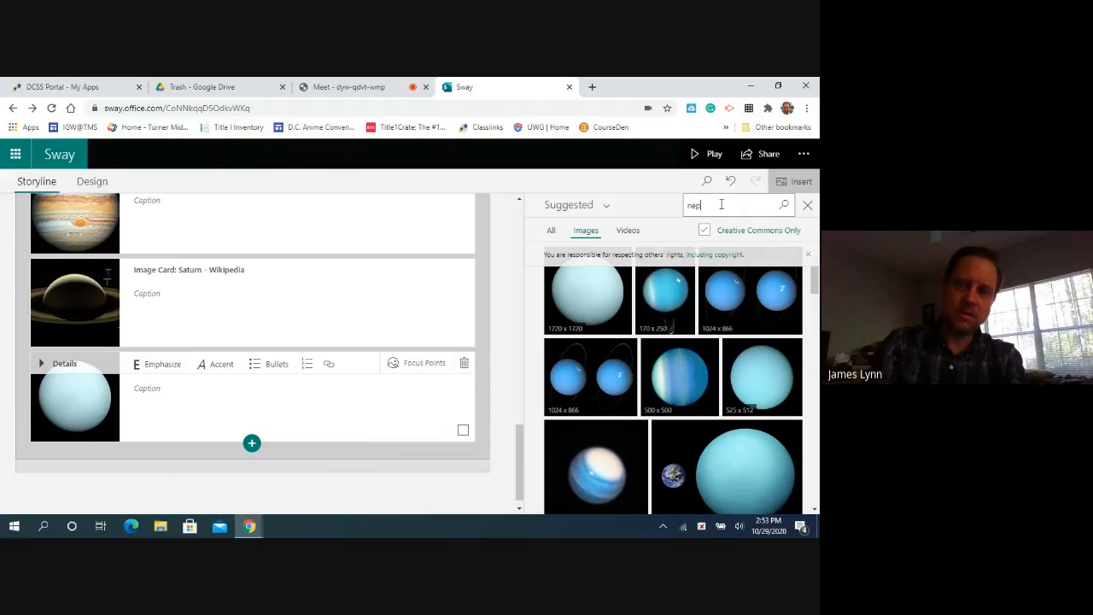
{"action": "type", "text": "tune"}
{"action": "key", "text": "Return"}
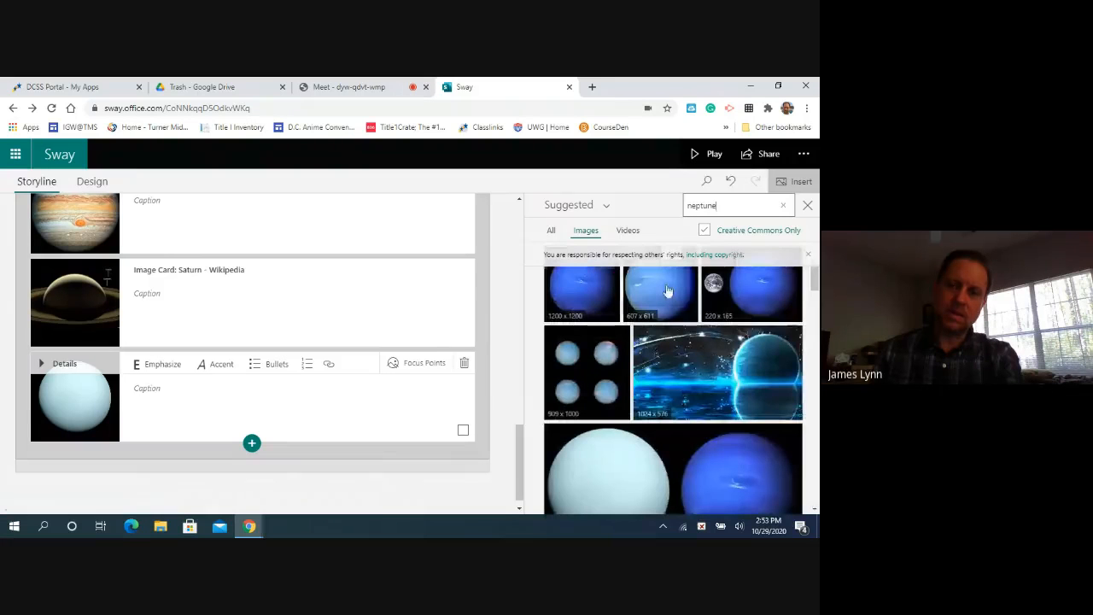
{"action": "left_click_drag", "start_coordinate": [661, 295], "coordinate": [268, 435]}
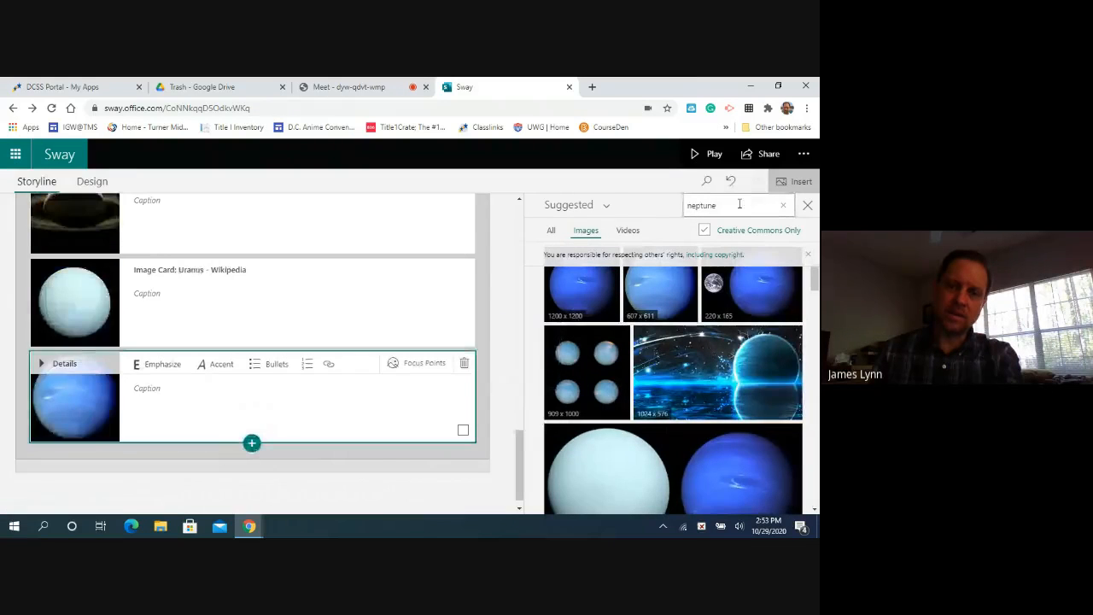
Step: Search the suggested images for "pluto", then close the image suggestions without adding a picture
{"action": "double_click", "coordinate": [730, 206]}
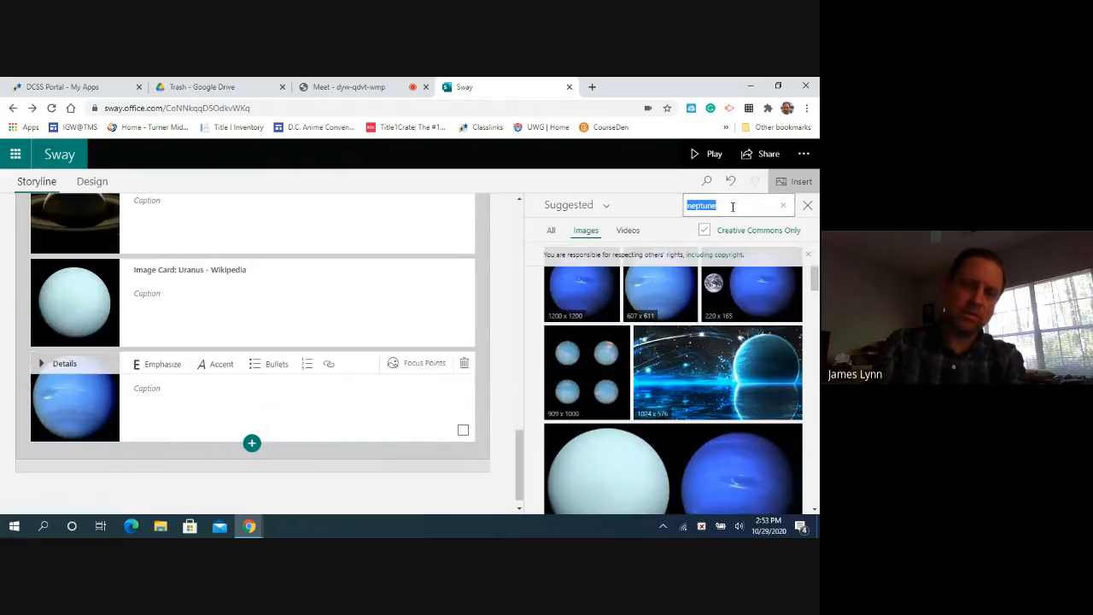
{"action": "type", "text": "p"}
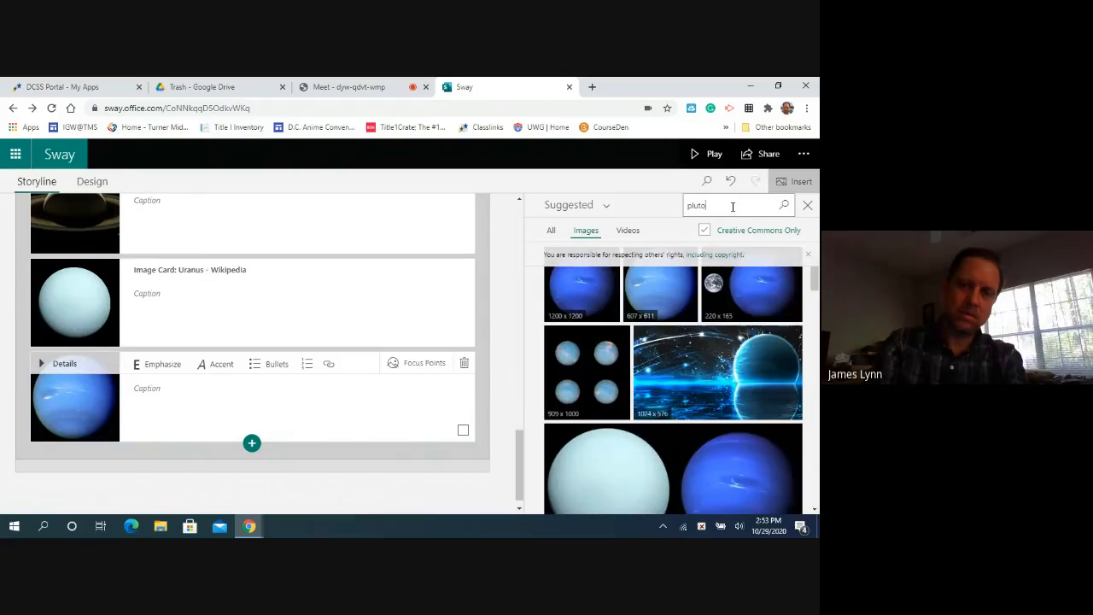
{"action": "type", "text": "luto"}
{"action": "key", "text": "Return"}
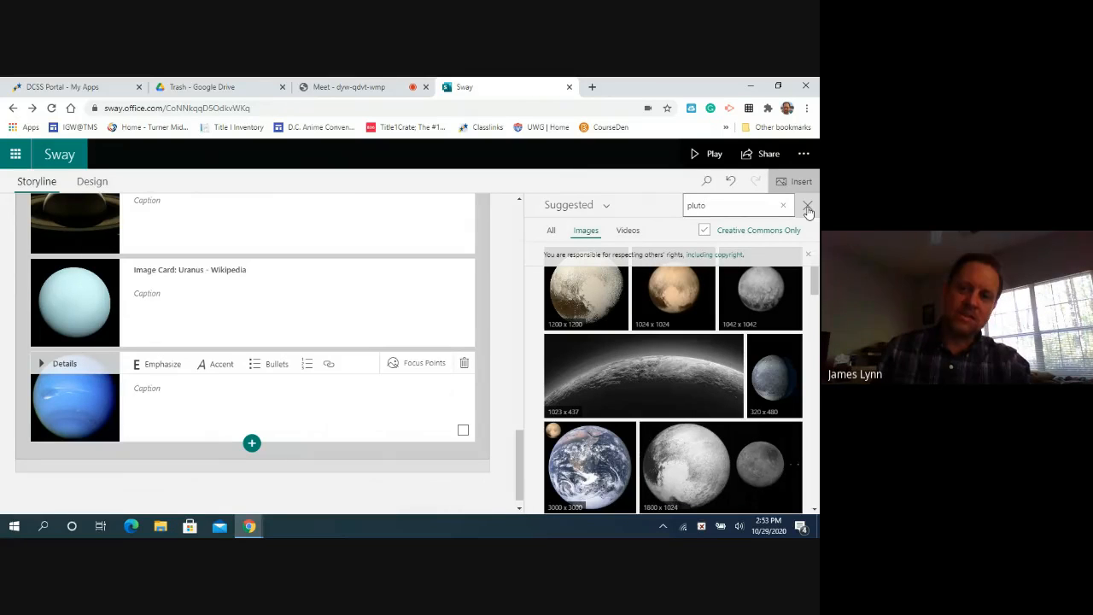
{"action": "left_click", "coordinate": [807, 209]}
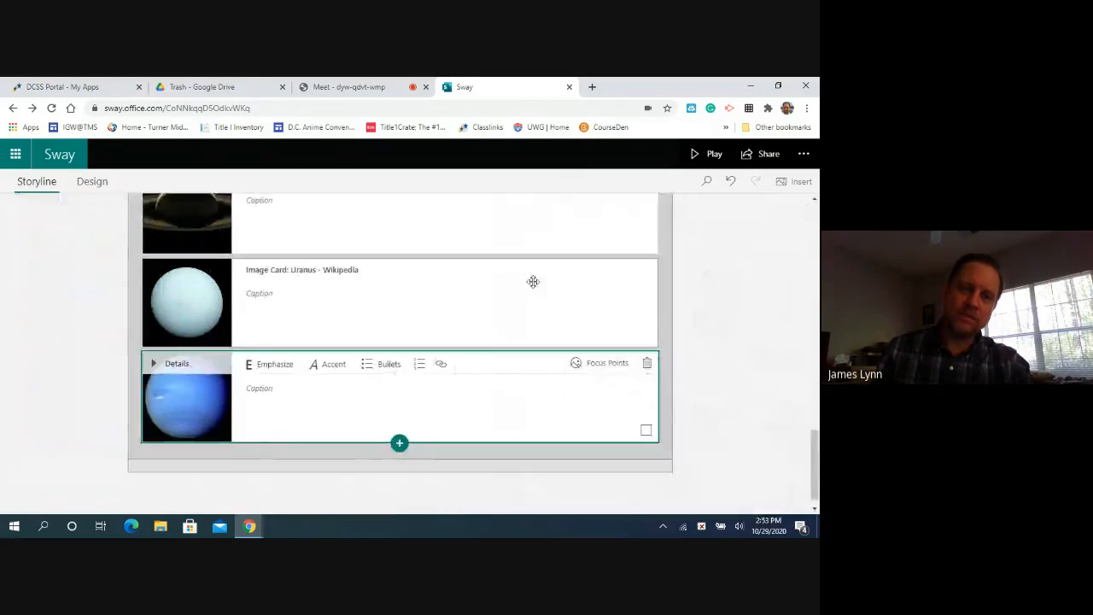
Step: Review the storyline cards of the Inner Planets and Outer Planets sections, checking where the audio card sits
{"action": "scroll", "coordinate": [389, 328], "scroll_direction": "up", "scroll_amount": 2}
{"action": "scroll", "coordinate": [389, 328], "scroll_direction": "up", "scroll_amount": 2}
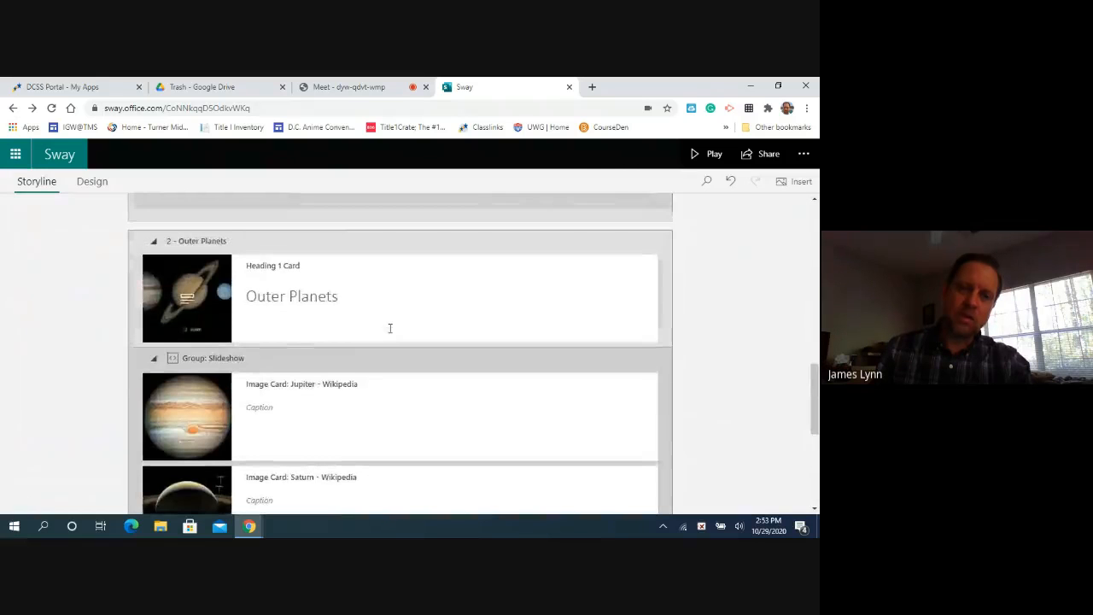
{"action": "scroll", "coordinate": [358, 328], "scroll_direction": "up", "scroll_amount": 1}
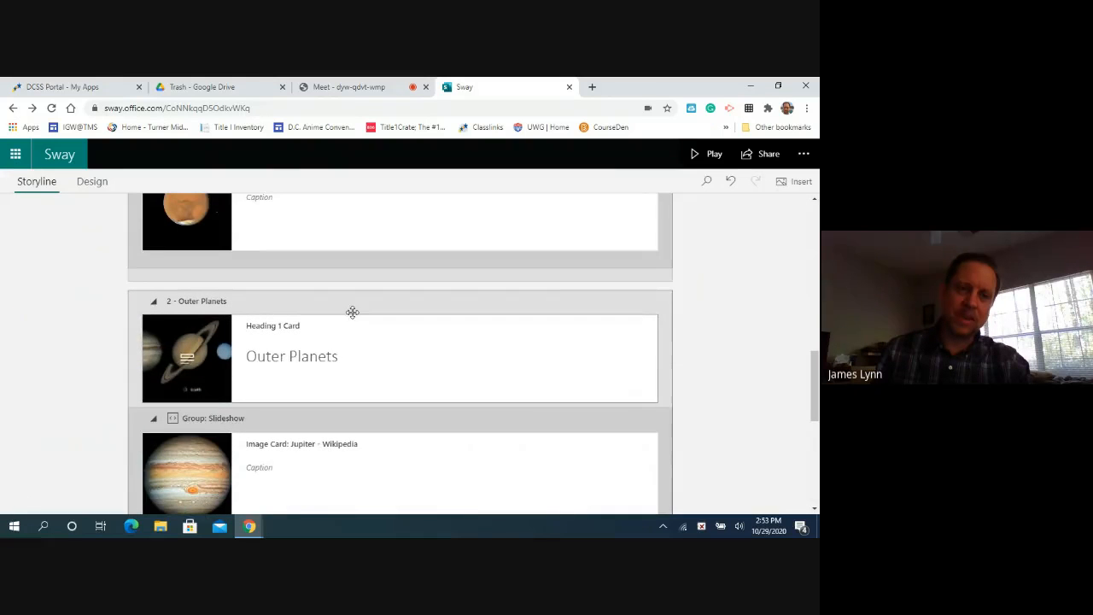
{"action": "scroll", "coordinate": [350, 331], "scroll_direction": "up", "scroll_amount": 1}
{"action": "scroll", "coordinate": [349, 334], "scroll_direction": "down", "scroll_amount": 1}
{"action": "scroll", "coordinate": [348, 333], "scroll_direction": "up", "scroll_amount": 4}
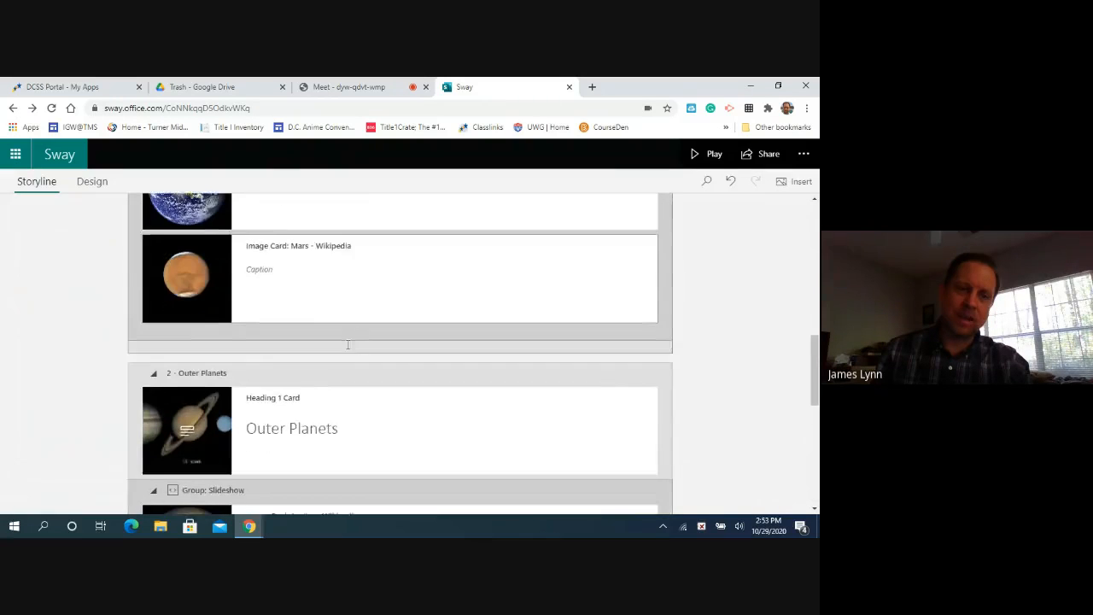
{"action": "scroll", "coordinate": [349, 340], "scroll_direction": "up", "scroll_amount": 3}
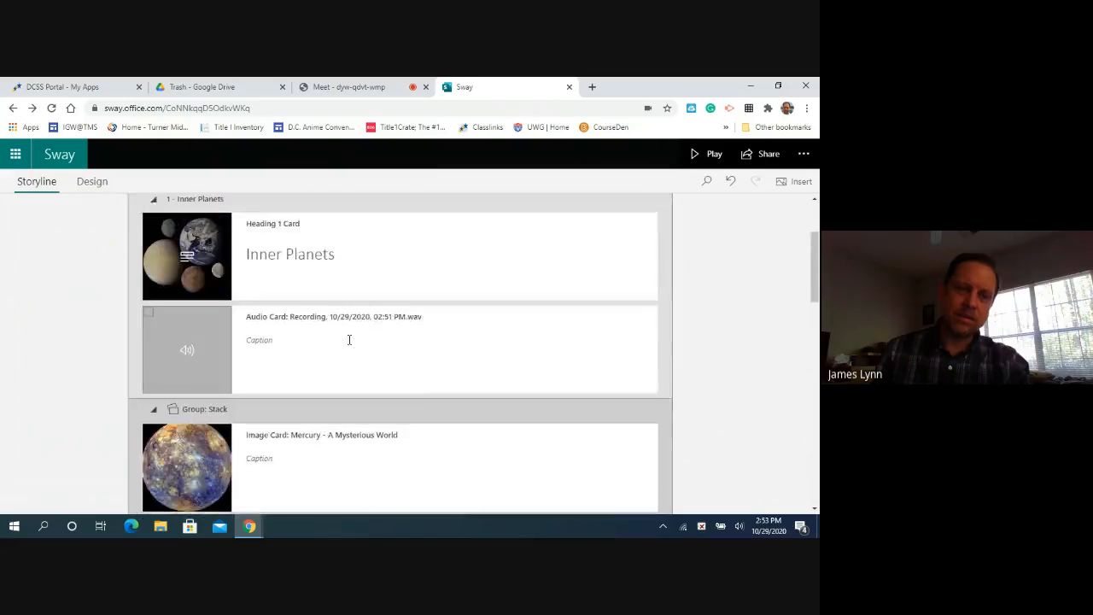
{"action": "scroll", "coordinate": [350, 340], "scroll_direction": "down", "scroll_amount": 3}
{"action": "scroll", "coordinate": [350, 338], "scroll_direction": "down", "scroll_amount": 4}
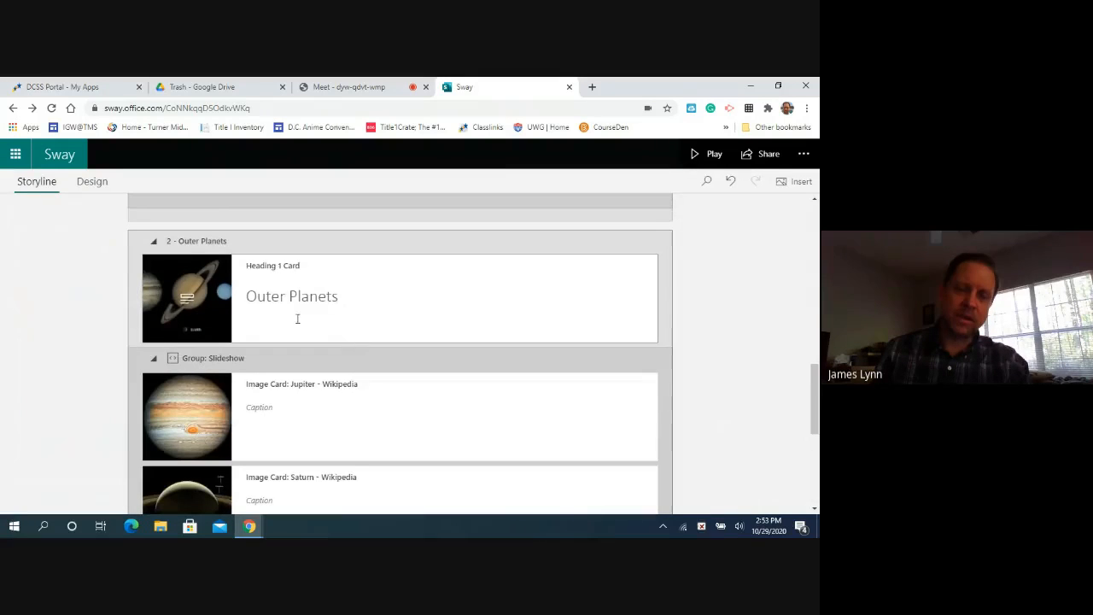
Step: Insert an Audio card between the Outer Planets heading and the Slideshow group
{"action": "left_click", "coordinate": [334, 346]}
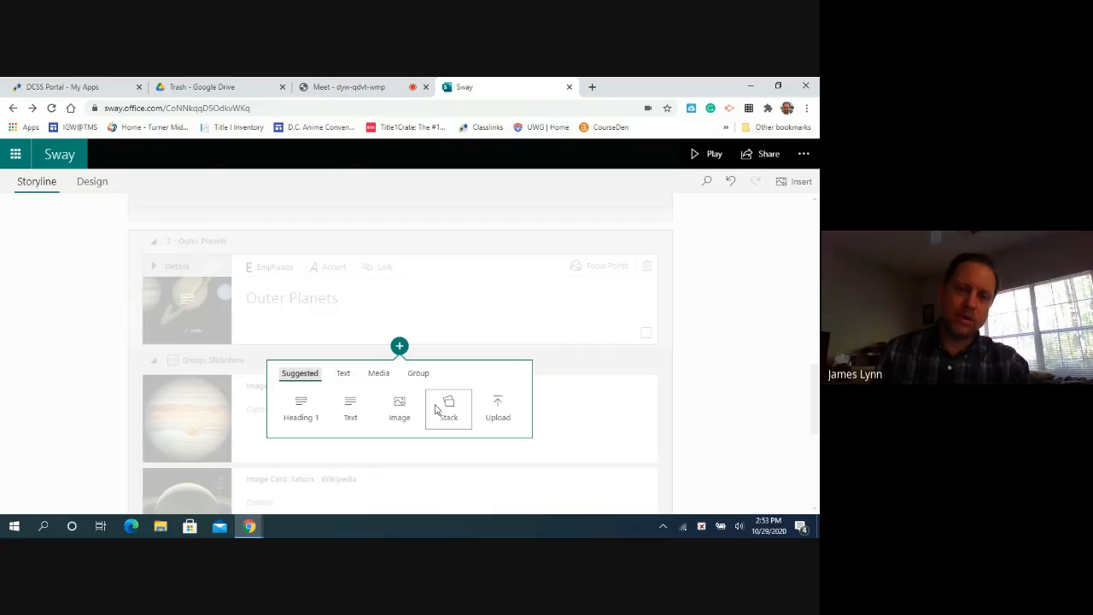
{"action": "left_click", "coordinate": [379, 373]}
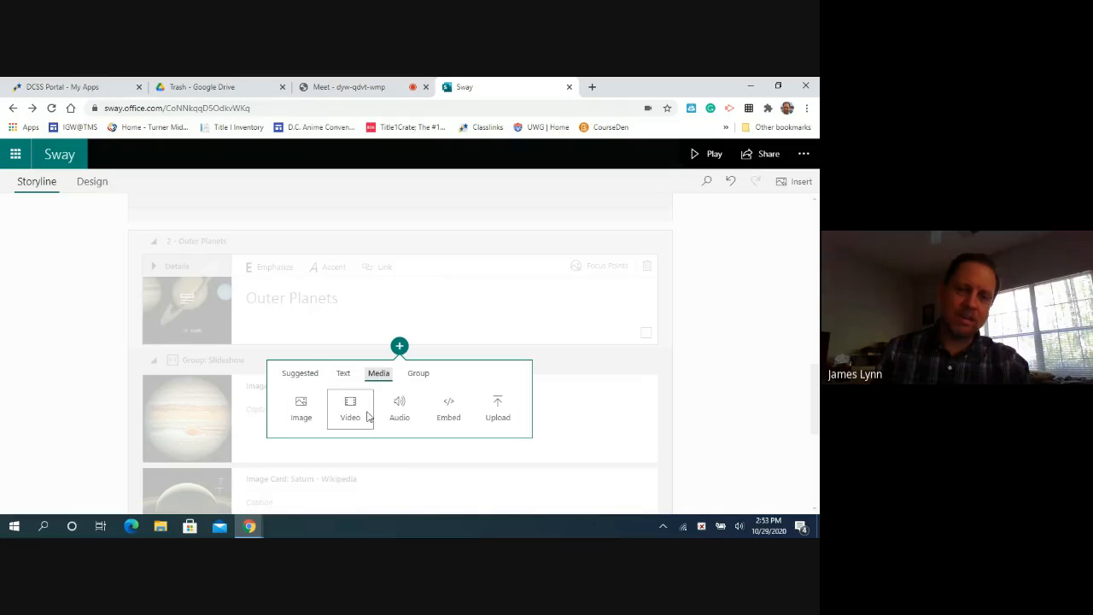
{"action": "left_click", "coordinate": [400, 412]}
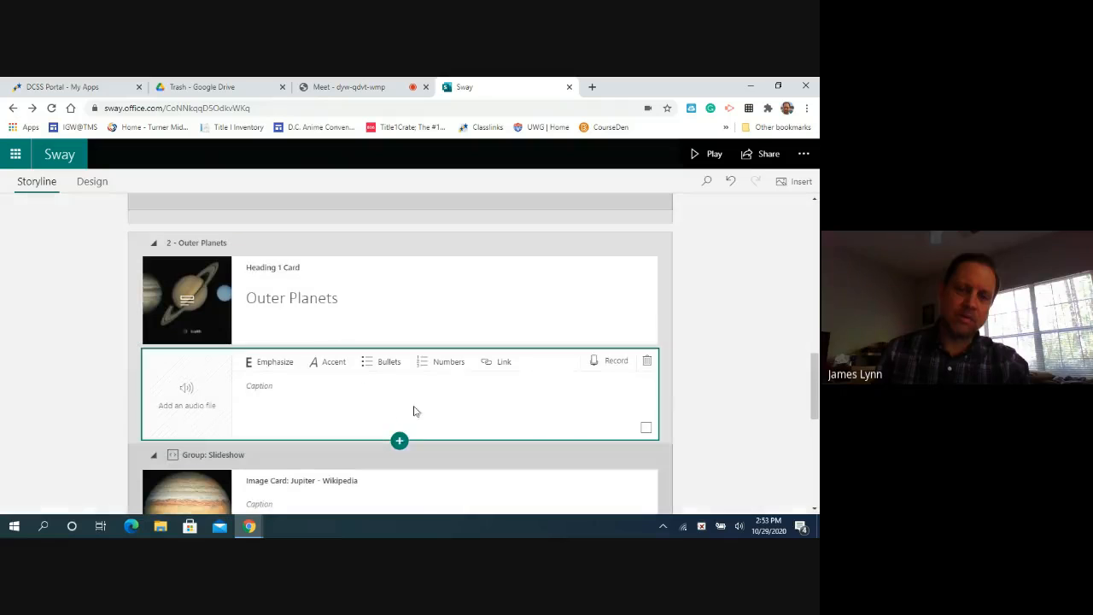
Step: Record an 8-second audio clip for the Outer Planets audio card and add it to the Sway
{"action": "left_click", "coordinate": [617, 362]}
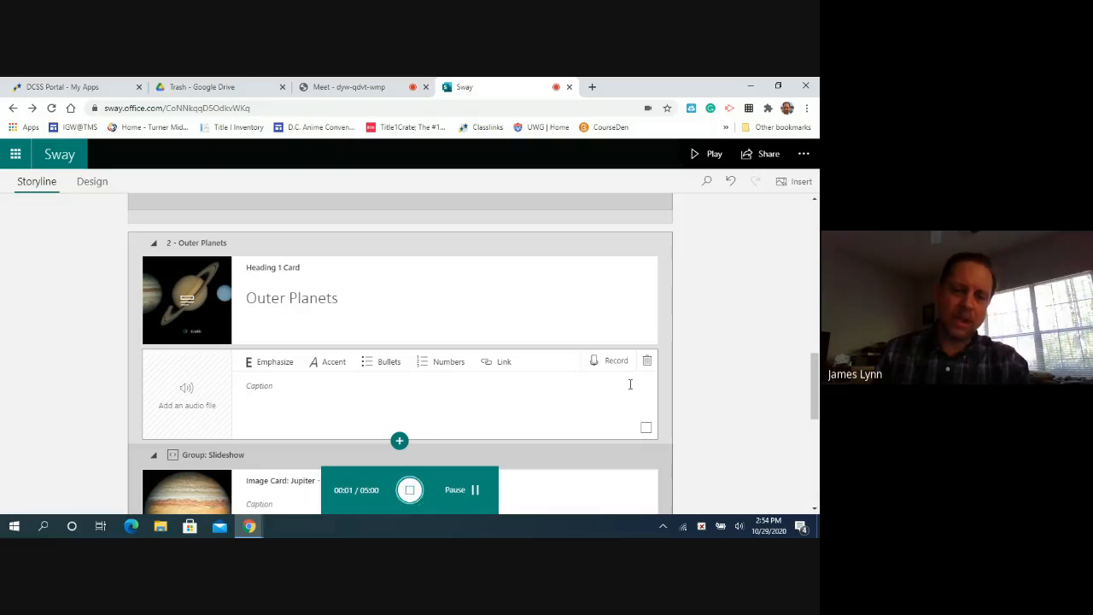
{"action": "scroll", "coordinate": [630, 385], "scroll_direction": "down", "scroll_amount": 1}
{"action": "scroll", "coordinate": [630, 384], "scroll_direction": "down", "scroll_amount": 2}
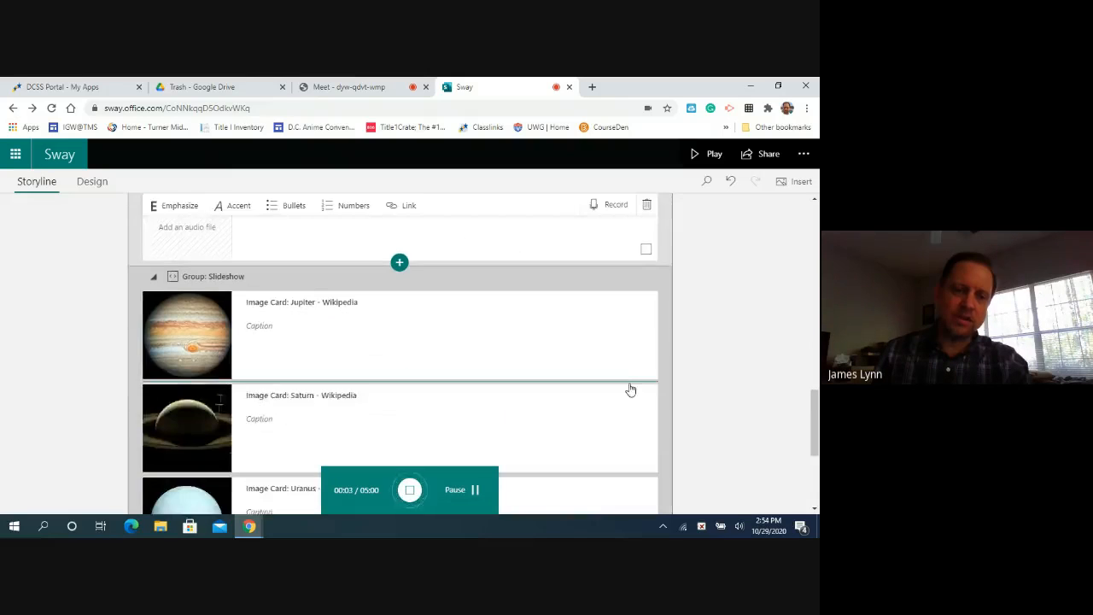
{"action": "scroll", "coordinate": [630, 384], "scroll_direction": "down", "scroll_amount": 1}
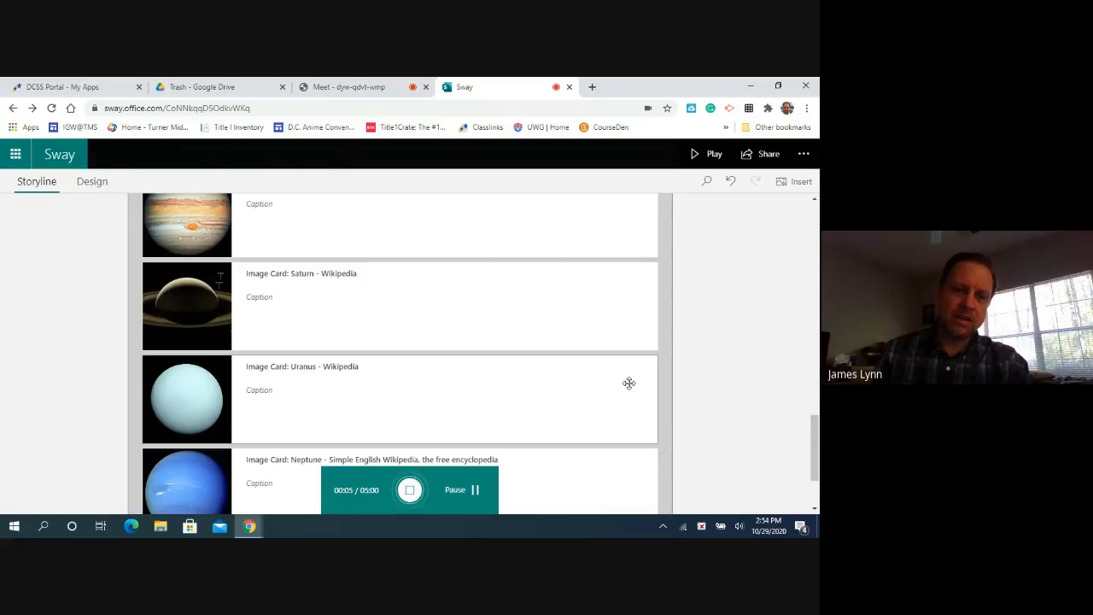
{"action": "scroll", "coordinate": [630, 386], "scroll_direction": "down", "scroll_amount": 1}
{"action": "scroll", "coordinate": [630, 389], "scroll_direction": "down", "scroll_amount": 1}
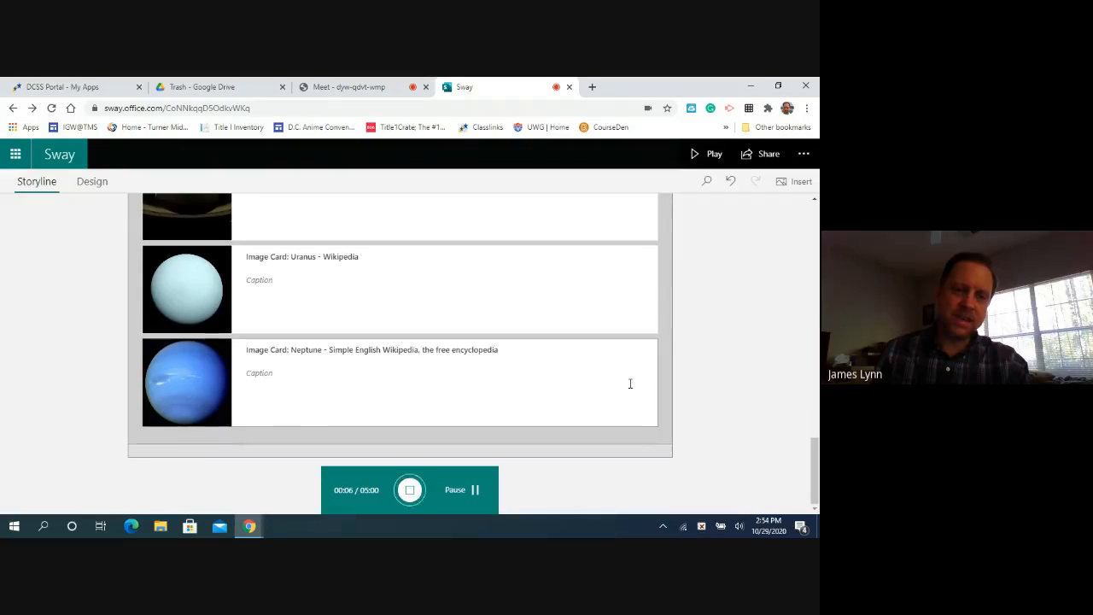
{"action": "left_click", "coordinate": [410, 491]}
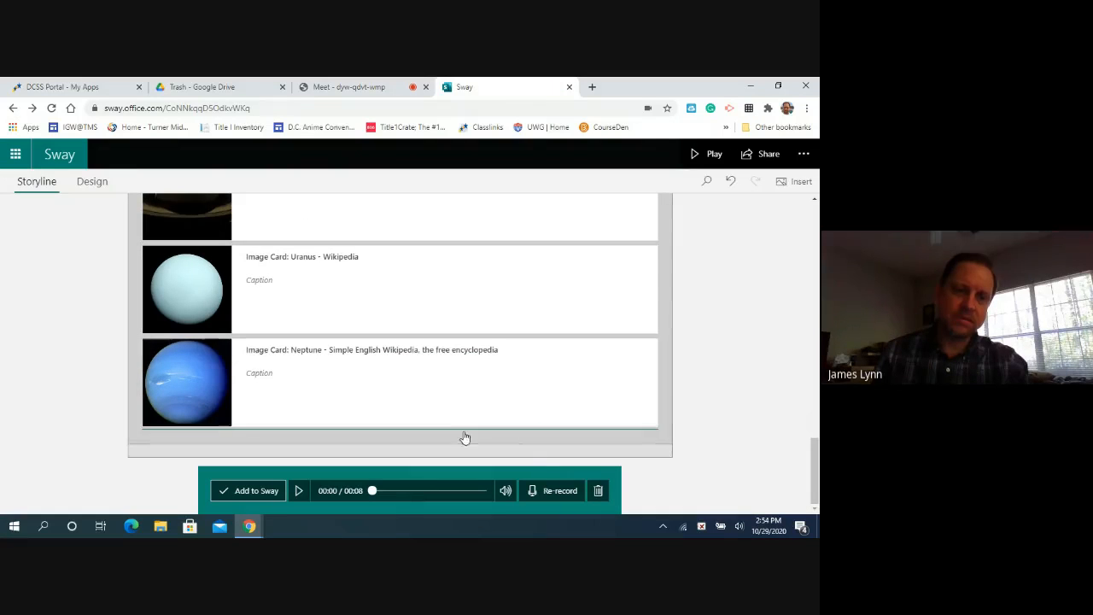
{"action": "left_click", "coordinate": [257, 490]}
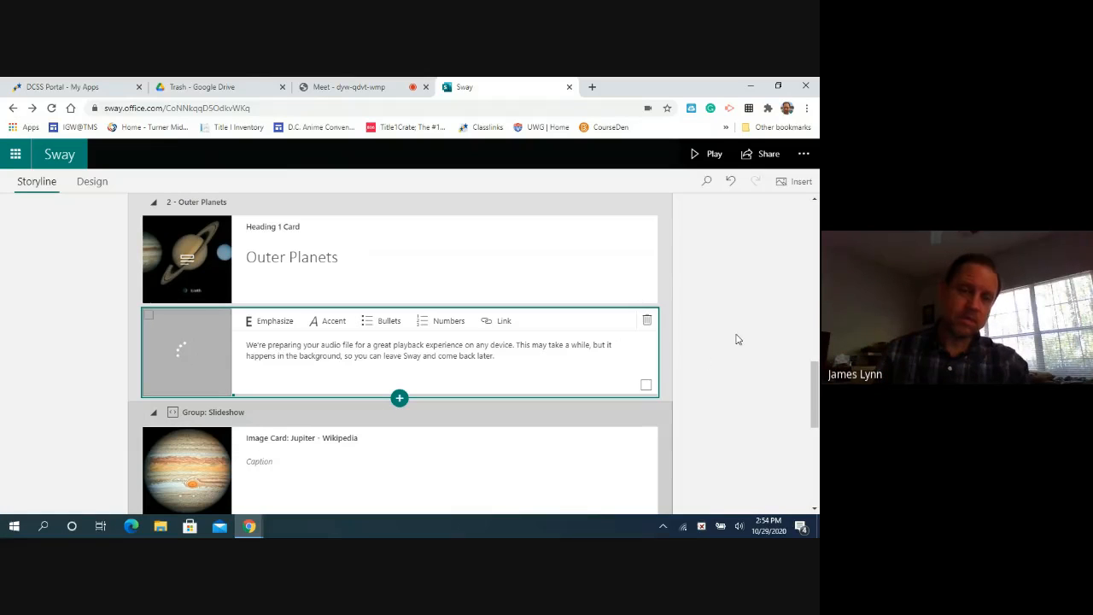
Step: Preview the Outer Planets slideshow in the design view, paging forward to Neptune and back to Jupiter
{"action": "scroll", "coordinate": [471, 356], "scroll_direction": "up", "scroll_amount": 2}
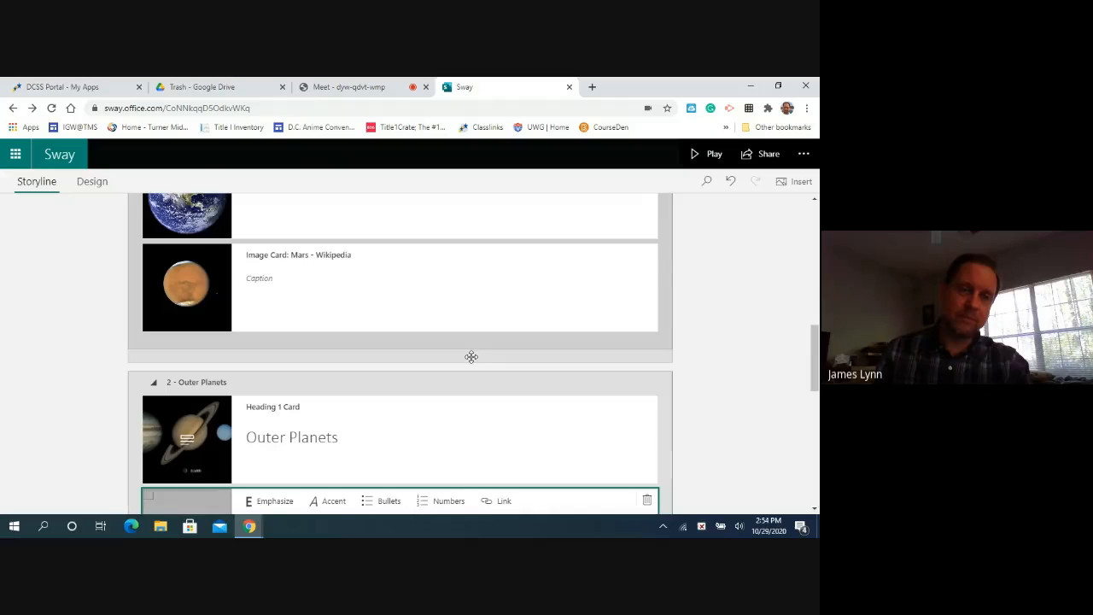
{"action": "scroll", "coordinate": [474, 358], "scroll_direction": "down", "scroll_amount": 6}
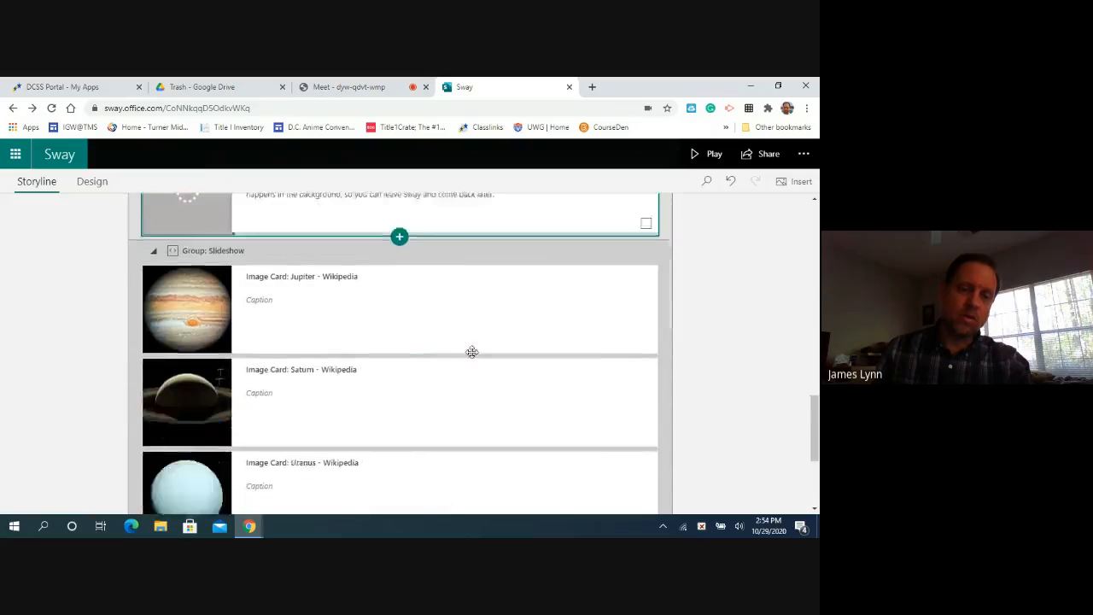
{"action": "scroll", "coordinate": [472, 352], "scroll_direction": "up", "scroll_amount": 6}
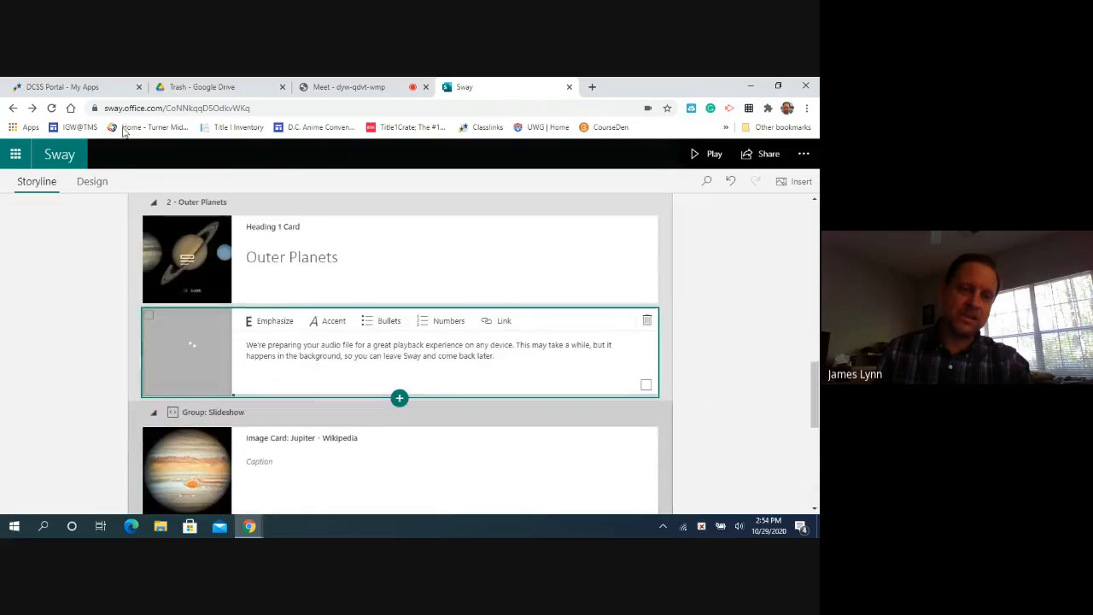
{"action": "left_click", "coordinate": [91, 183]}
{"action": "scroll", "coordinate": [457, 340], "scroll_direction": "down", "scroll_amount": 3}
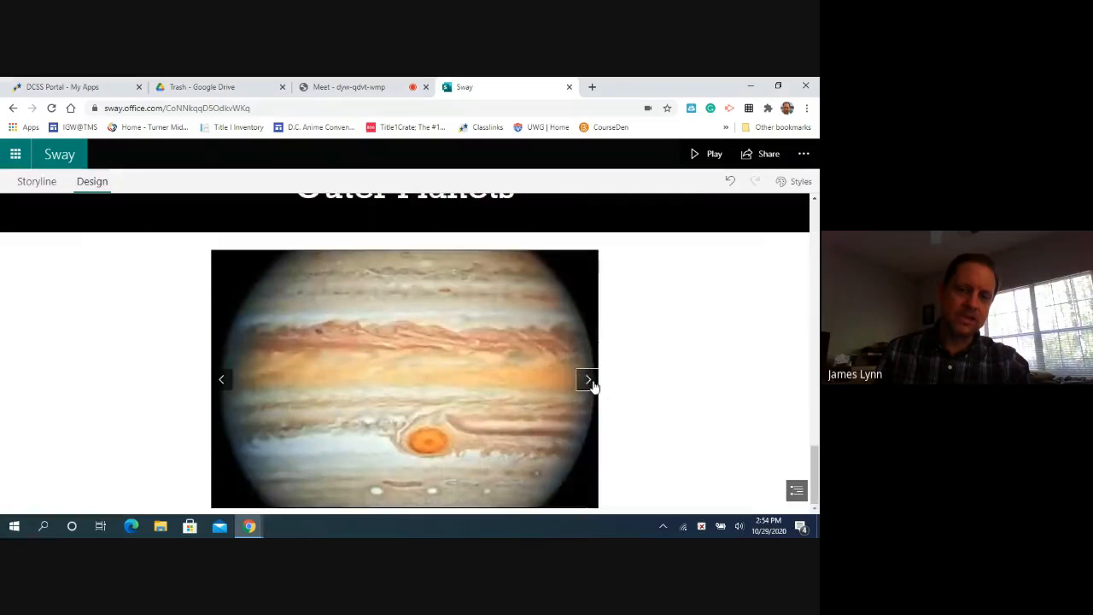
{"action": "left_click", "coordinate": [588, 380]}
{"action": "left_click", "coordinate": [588, 380]}
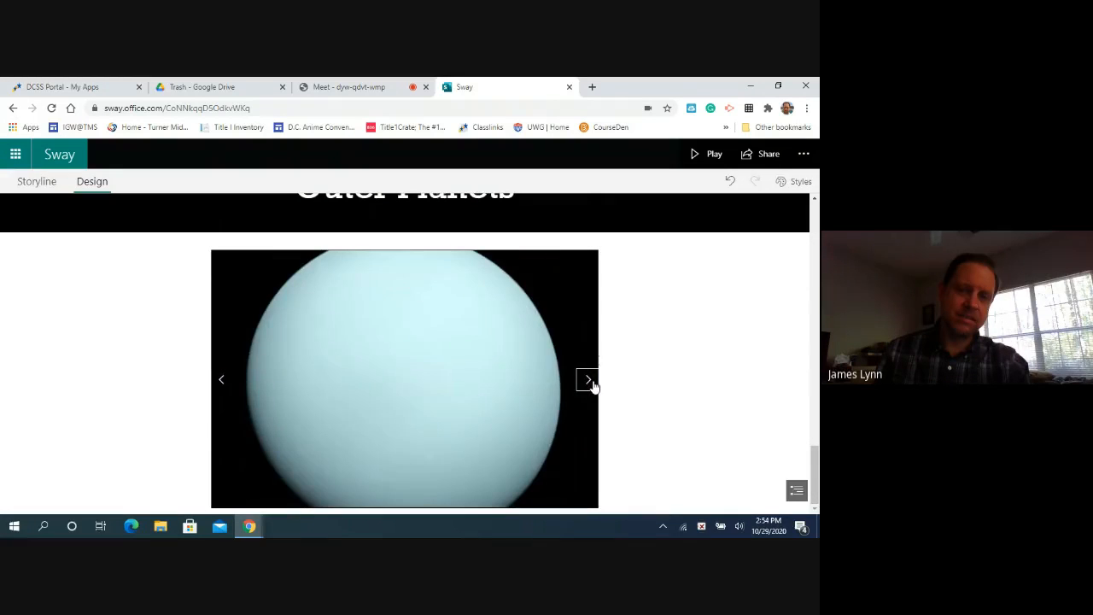
{"action": "left_click", "coordinate": [588, 380]}
{"action": "left_click", "coordinate": [594, 386]}
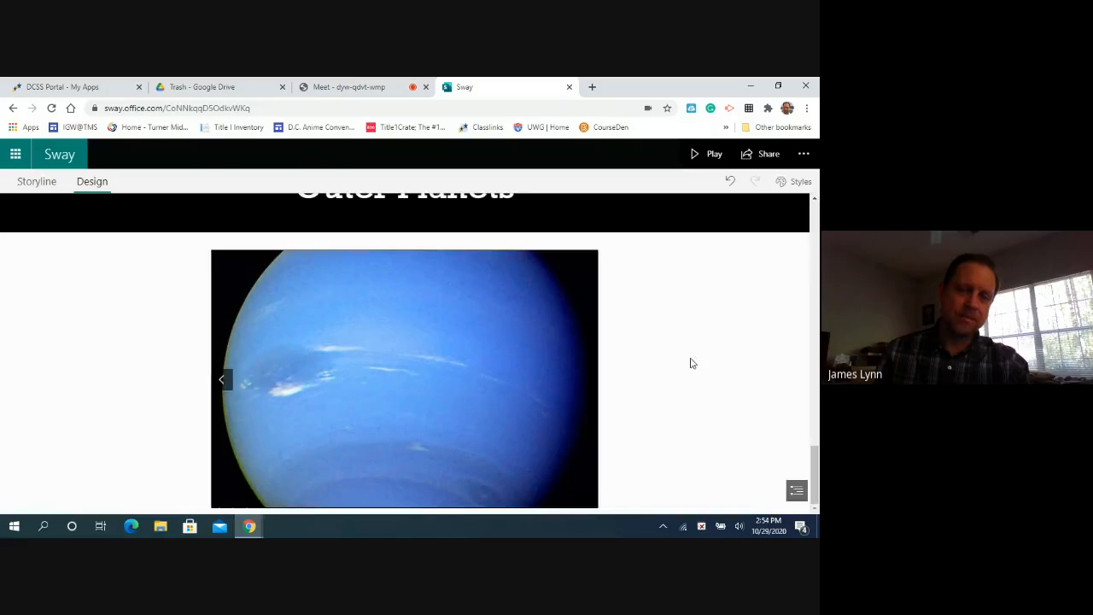
{"action": "left_click", "coordinate": [220, 381]}
{"action": "left_click", "coordinate": [220, 381]}
{"action": "left_click", "coordinate": [220, 378]}
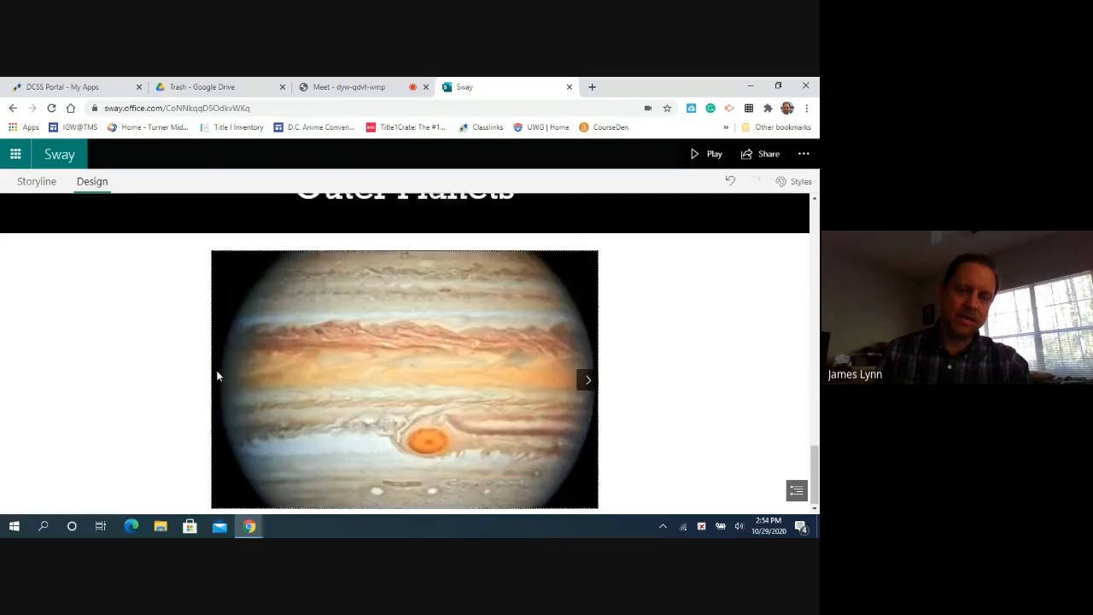
Step: Flip through the stacked planet images of the Inner Planets section in the design preview
{"action": "scroll", "coordinate": [219, 373], "scroll_direction": "up", "scroll_amount": 7}
{"action": "left_click", "coordinate": [369, 414]}
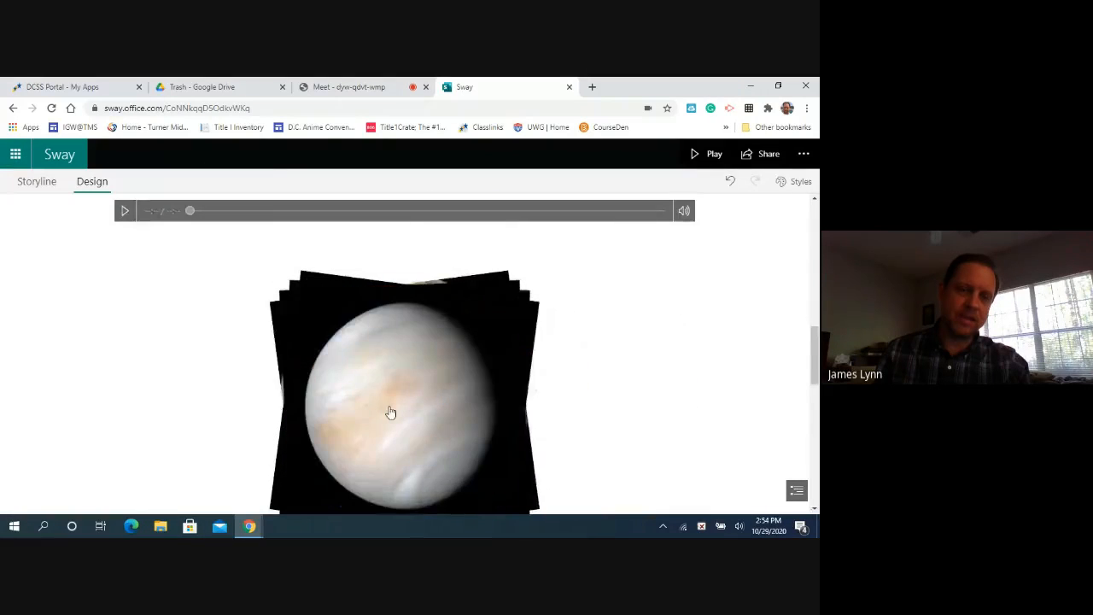
{"action": "left_click", "coordinate": [389, 410]}
{"action": "left_click", "coordinate": [393, 413]}
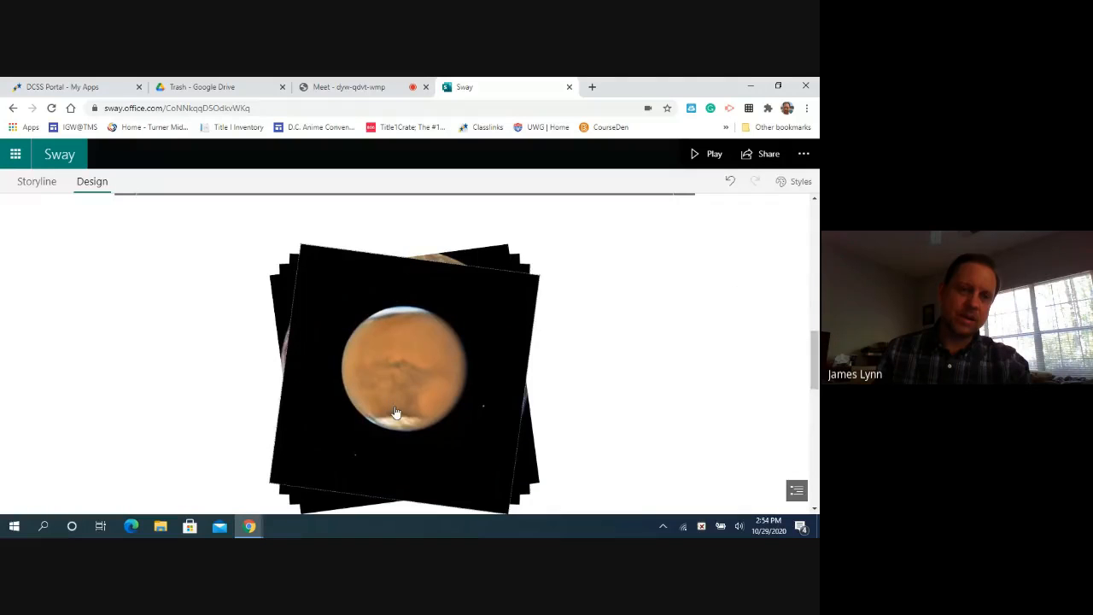
Step: Change the group type of the Outer Planets image group from Slideshow to Grid in the storyline
{"action": "left_click", "coordinate": [38, 183]}
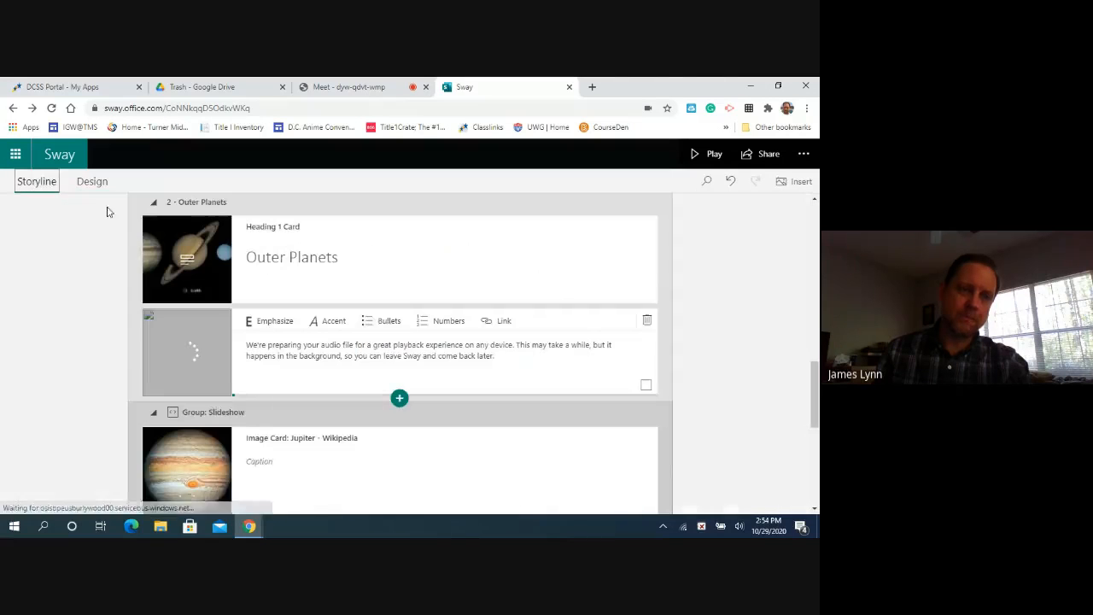
{"action": "scroll", "coordinate": [393, 359], "scroll_direction": "down", "scroll_amount": 1}
{"action": "scroll", "coordinate": [395, 361], "scroll_direction": "down", "scroll_amount": 1}
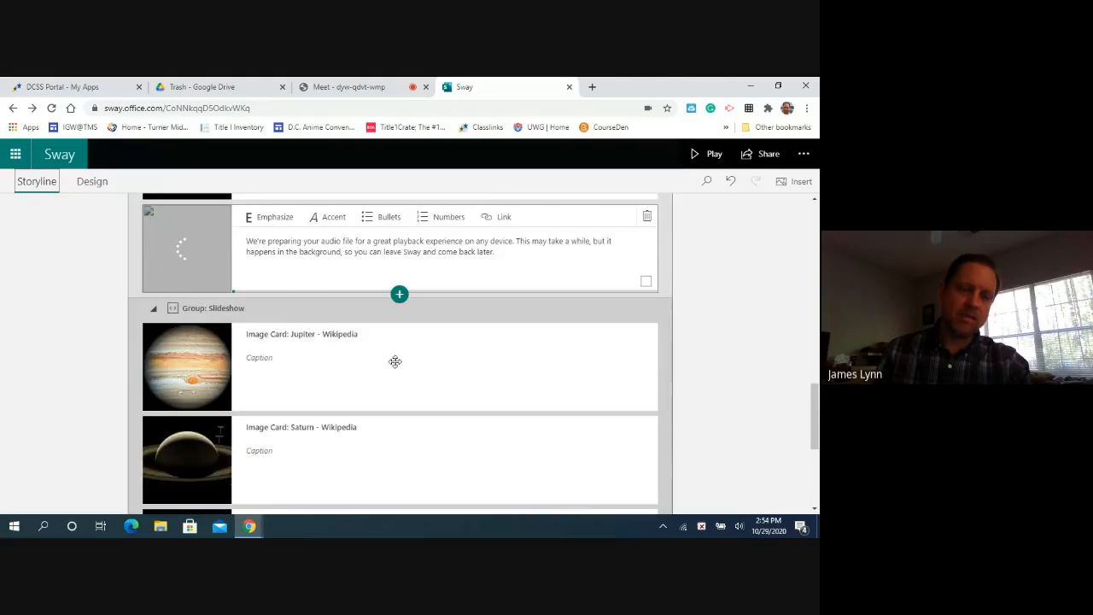
{"action": "scroll", "coordinate": [391, 359], "scroll_direction": "down", "scroll_amount": 1}
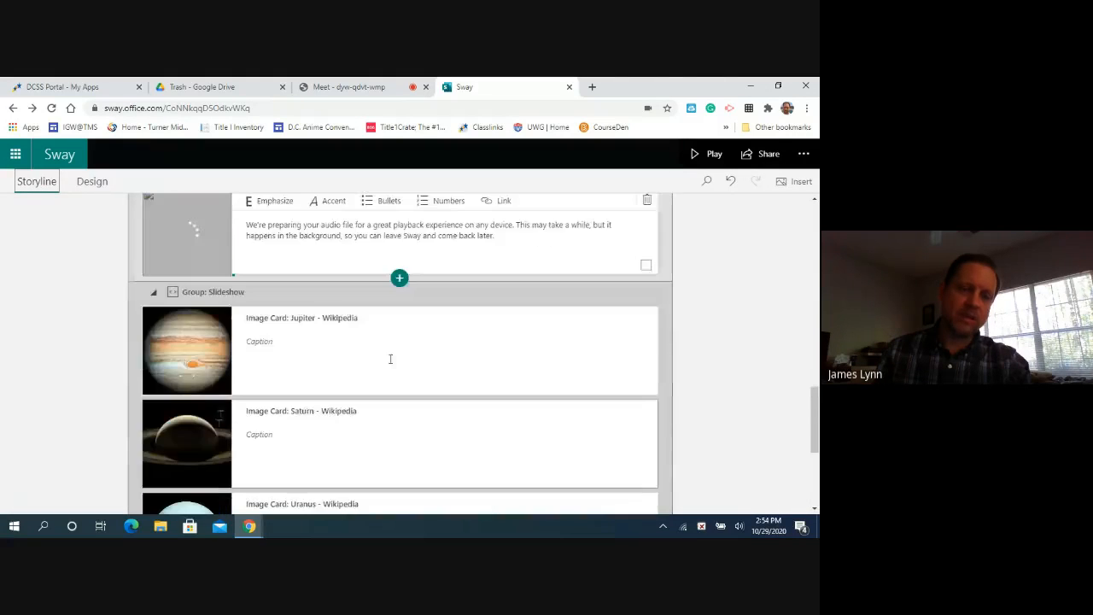
{"action": "left_click", "coordinate": [290, 295]}
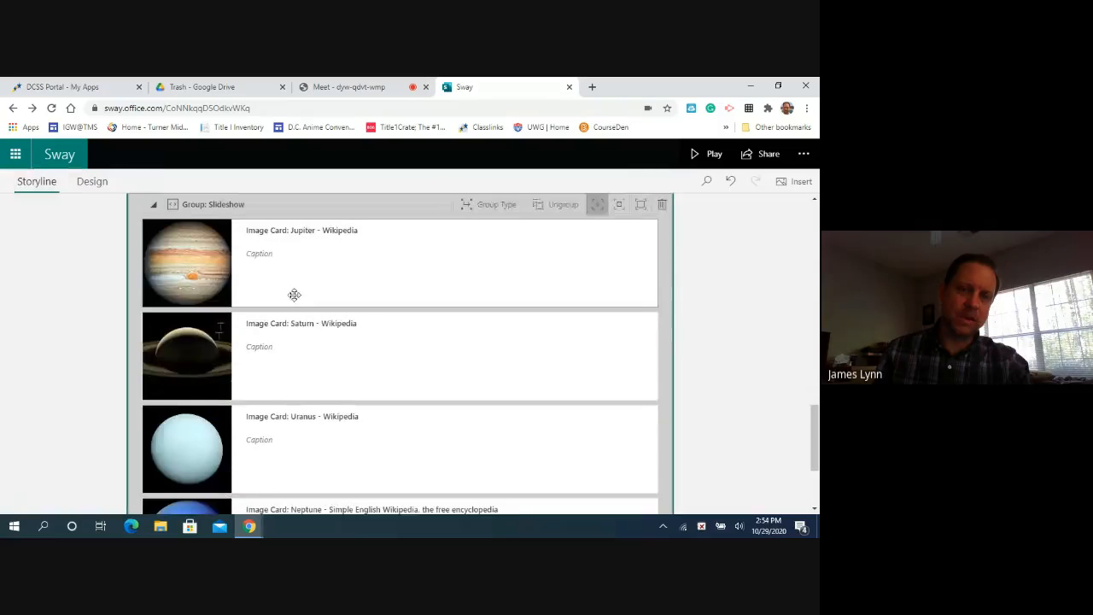
{"action": "left_click", "coordinate": [488, 206]}
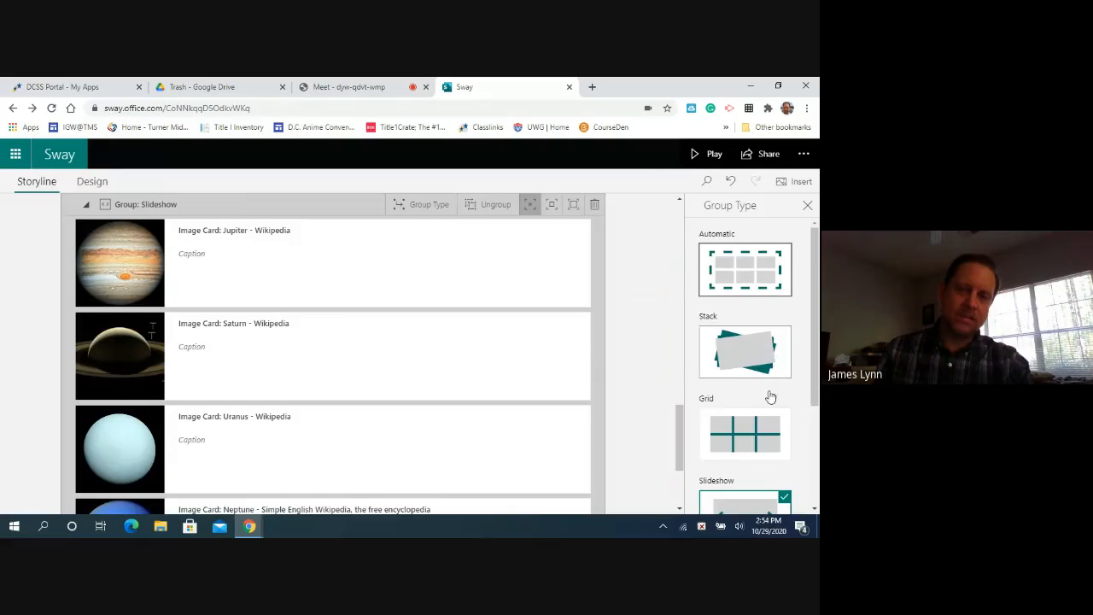
{"action": "scroll", "coordinate": [764, 397], "scroll_direction": "down", "scroll_amount": 1}
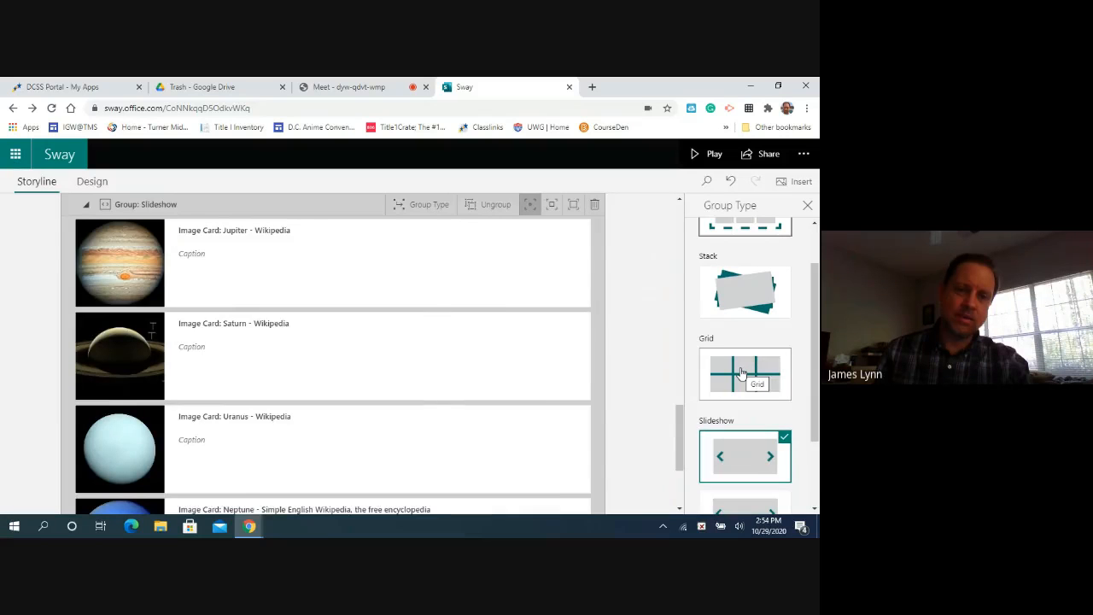
{"action": "left_click", "coordinate": [741, 373]}
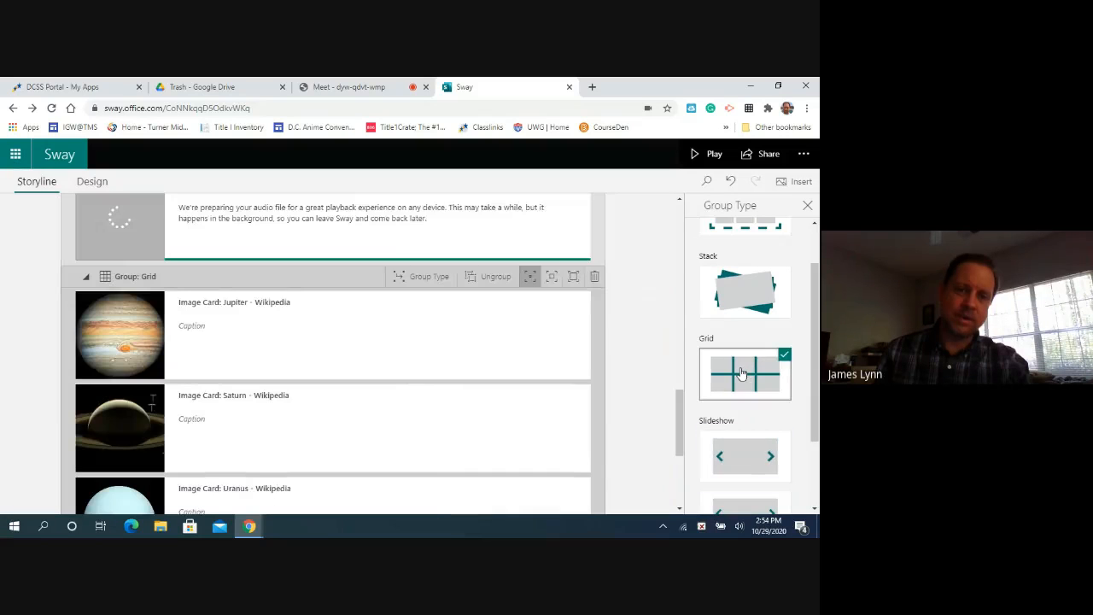
Step: Preview the Outer Planets image grid and the Inner Planets stack in the design view
{"action": "left_click", "coordinate": [102, 180]}
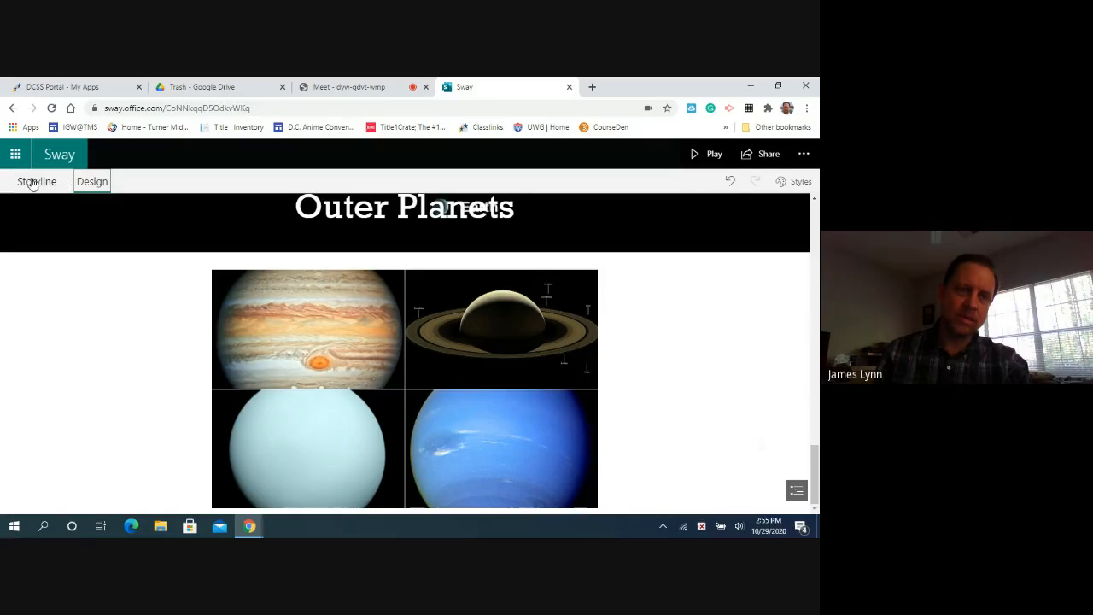
{"action": "scroll", "coordinate": [309, 390], "scroll_direction": "up", "scroll_amount": 3}
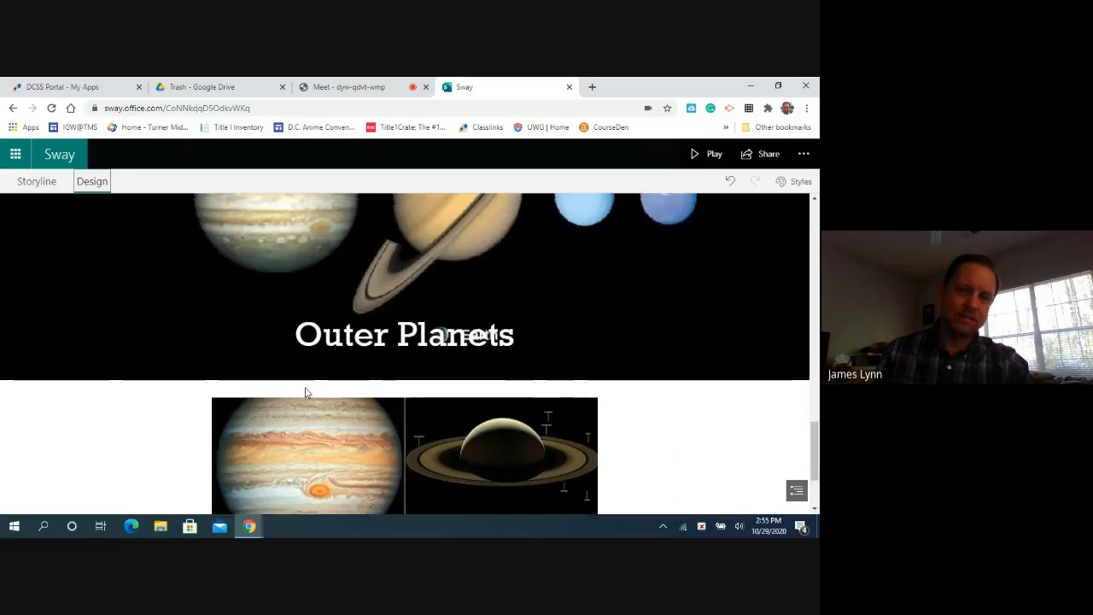
{"action": "scroll", "coordinate": [309, 390], "scroll_direction": "down", "scroll_amount": 2}
{"action": "scroll", "coordinate": [309, 390], "scroll_direction": "down", "scroll_amount": 5}
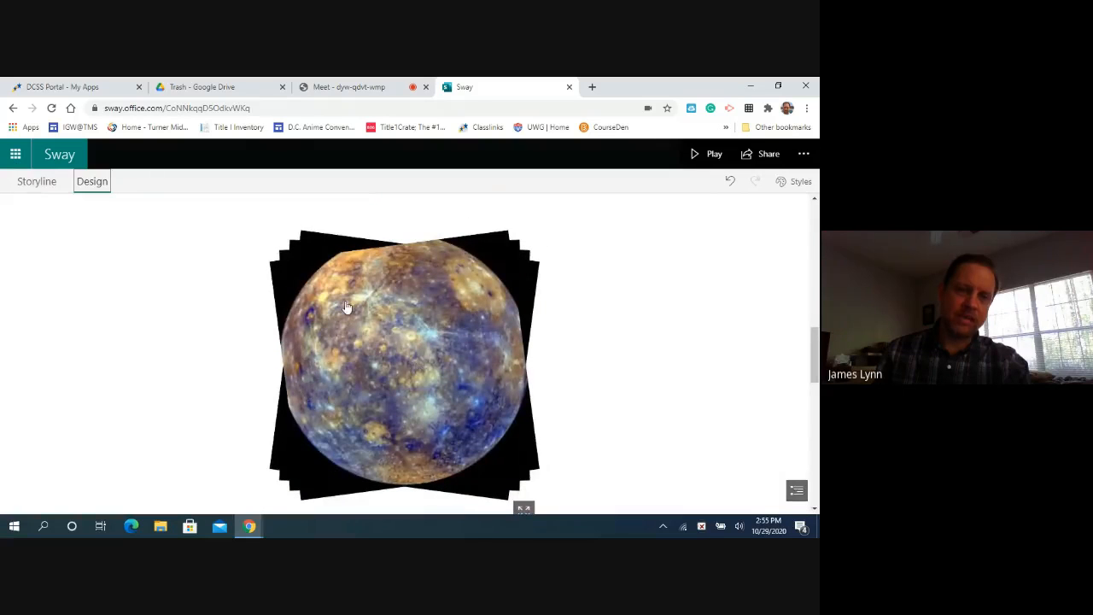
Step: Set the Sway's layout style to Horizontal and preview the Inner Planets and Outer Planets sections sideways
{"action": "left_click", "coordinate": [795, 183]}
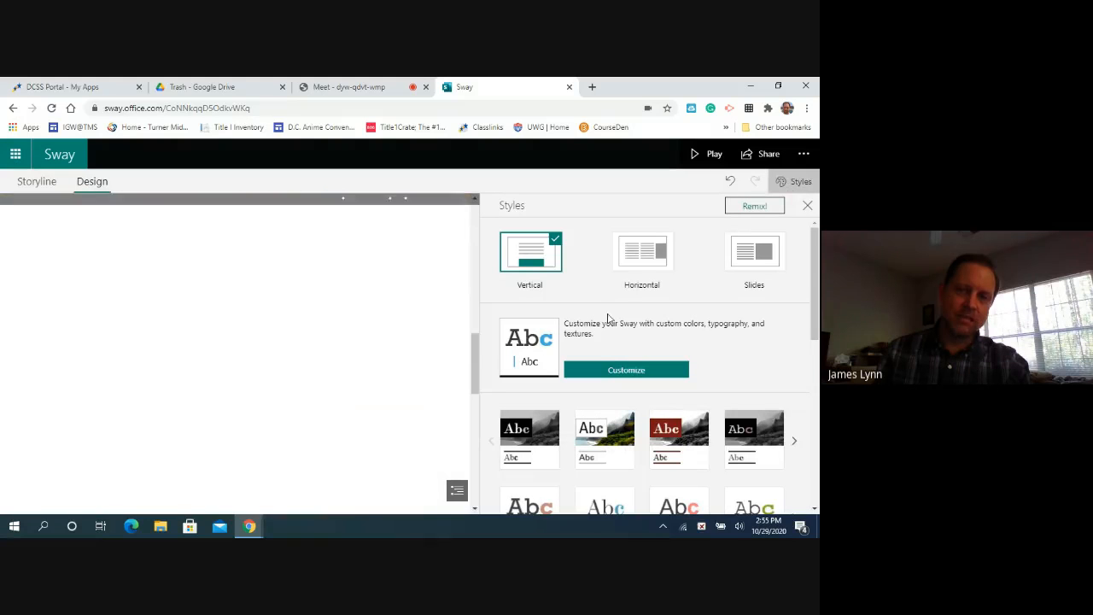
{"action": "left_click", "coordinate": [807, 203]}
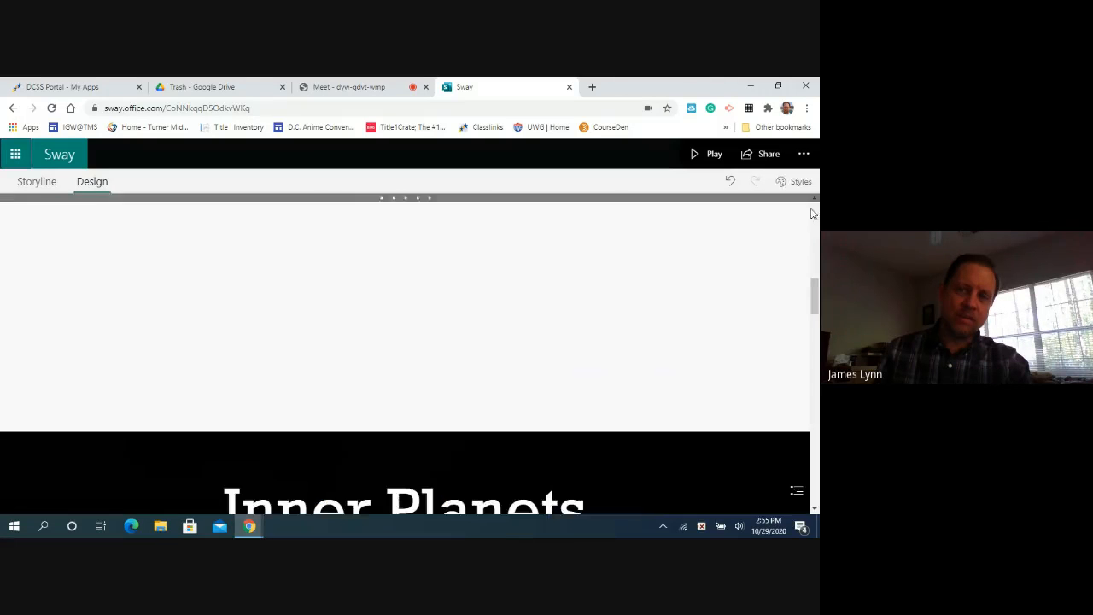
{"action": "left_click", "coordinate": [796, 182]}
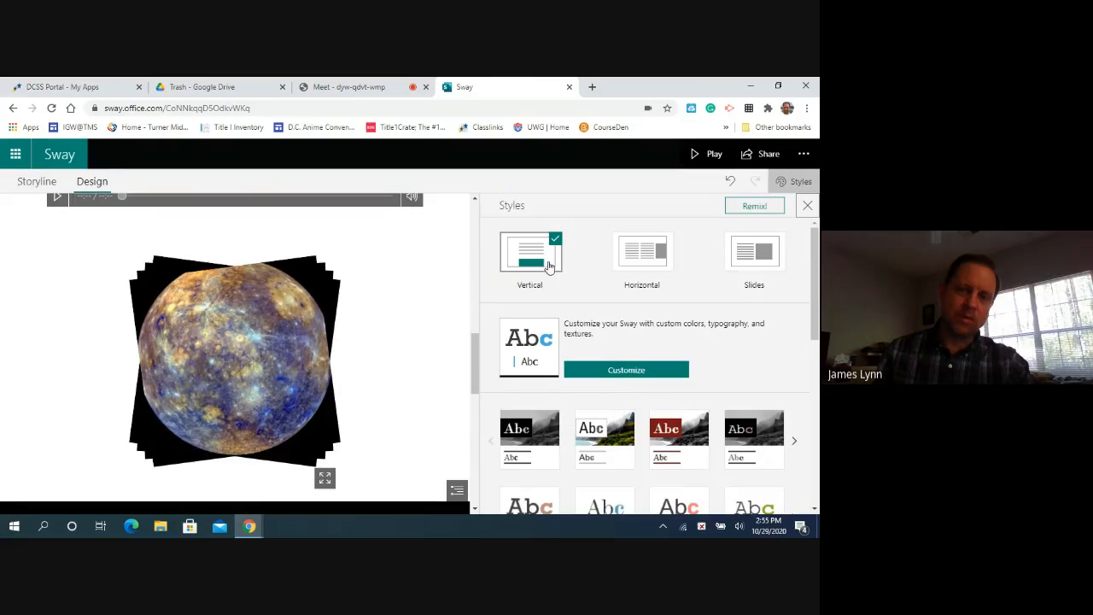
{"action": "left_click", "coordinate": [633, 262]}
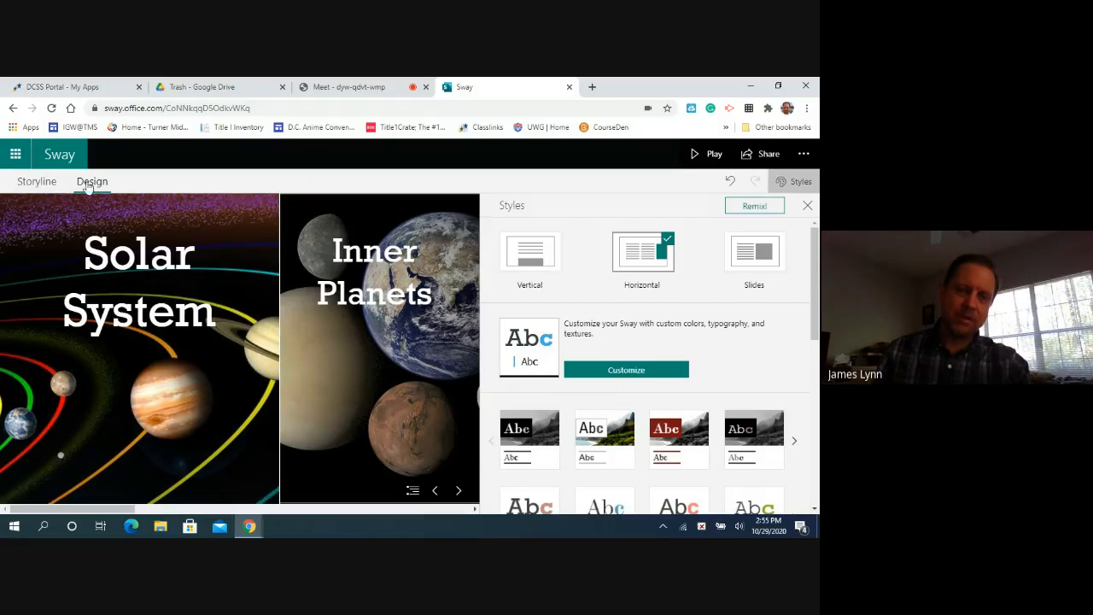
{"action": "left_click", "coordinate": [807, 205]}
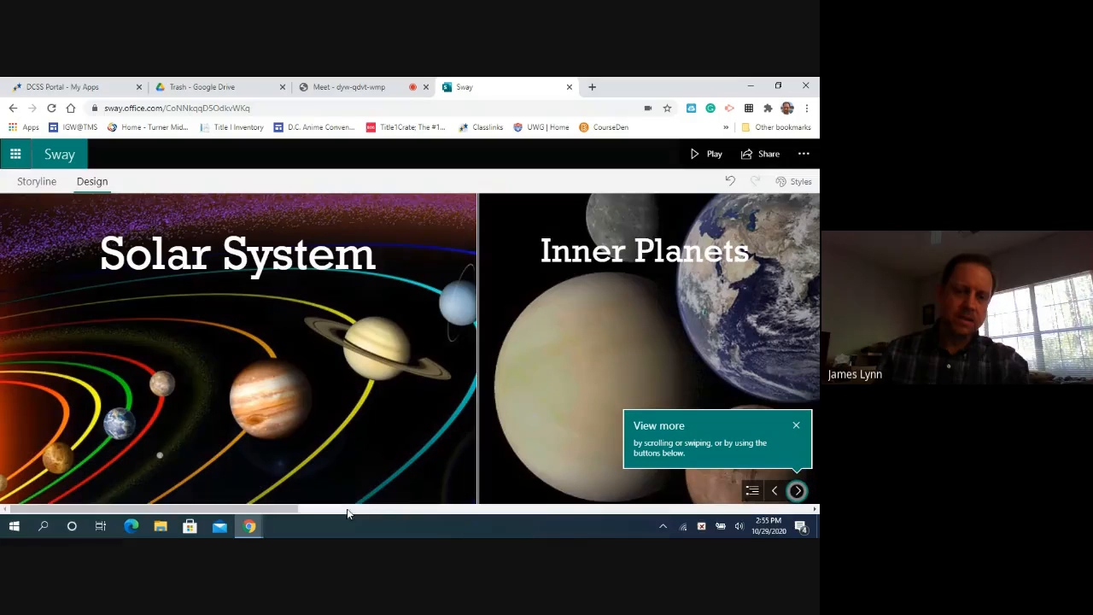
{"action": "left_click_drag", "start_coordinate": [286, 511], "coordinate": [566, 528]}
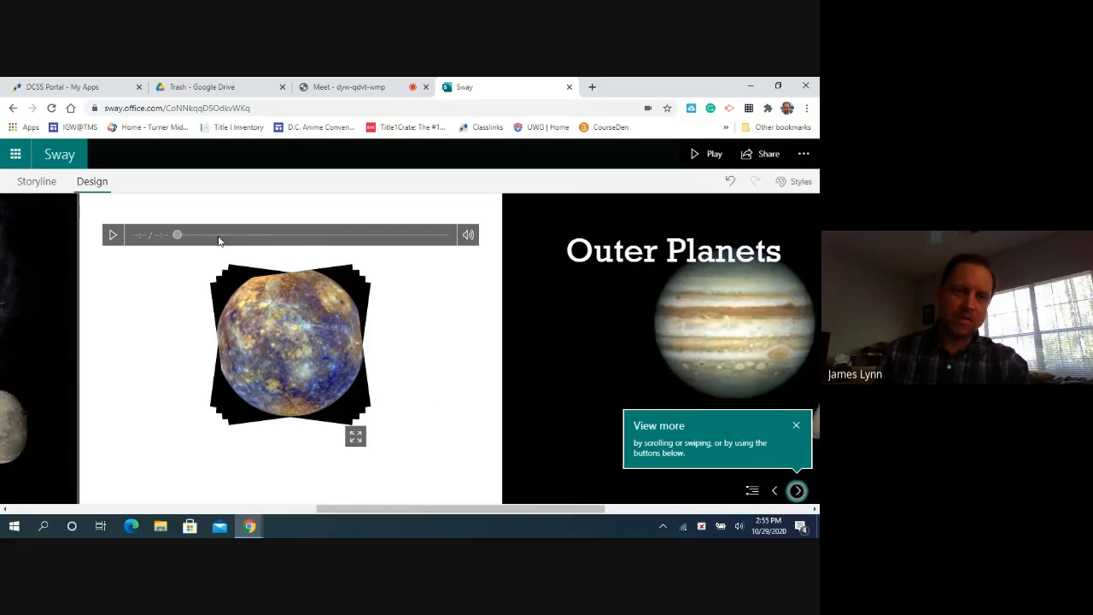
{"action": "left_click_drag", "start_coordinate": [359, 508], "coordinate": [293, 519]}
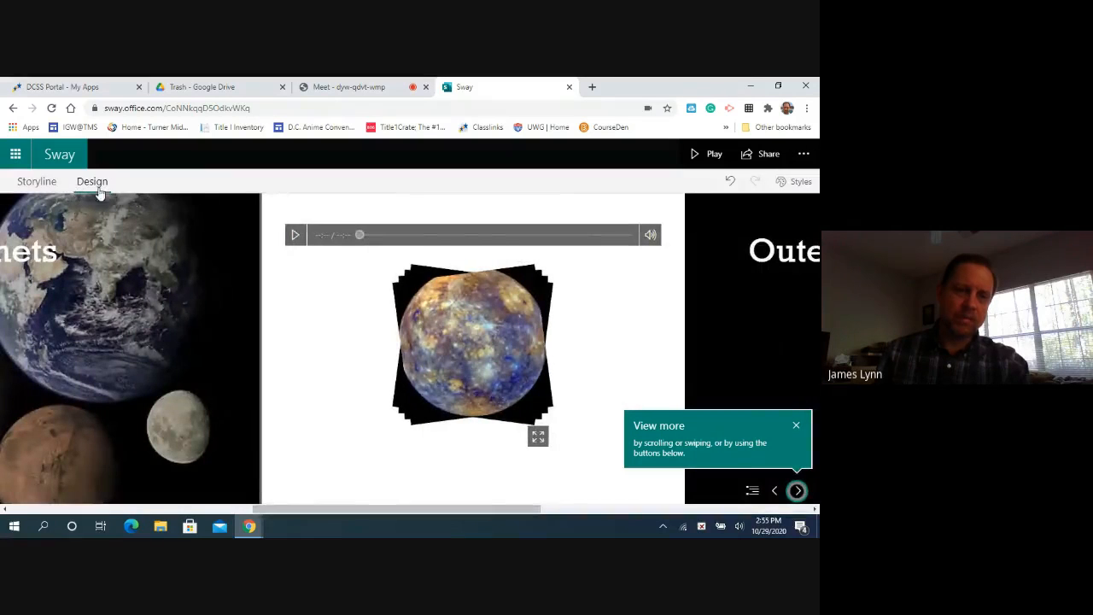
Step: Apply the orange title-banner style to the Sway after trying the dark red one, and check the Outer Planets section
{"action": "left_click", "coordinate": [794, 181]}
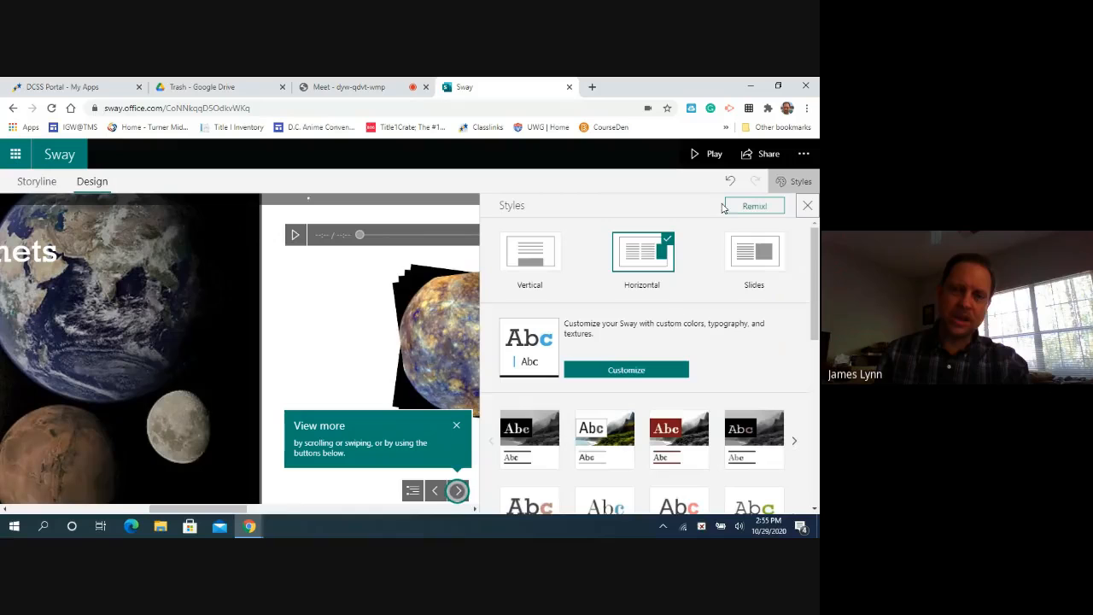
{"action": "left_click", "coordinate": [662, 436]}
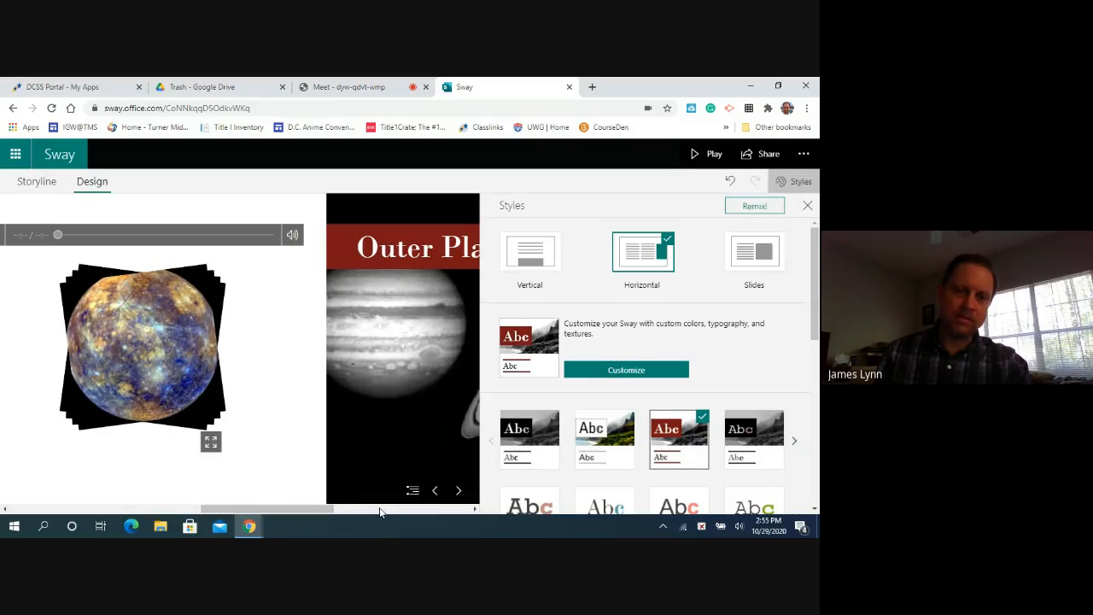
{"action": "scroll", "coordinate": [584, 461], "scroll_direction": "down", "scroll_amount": 3}
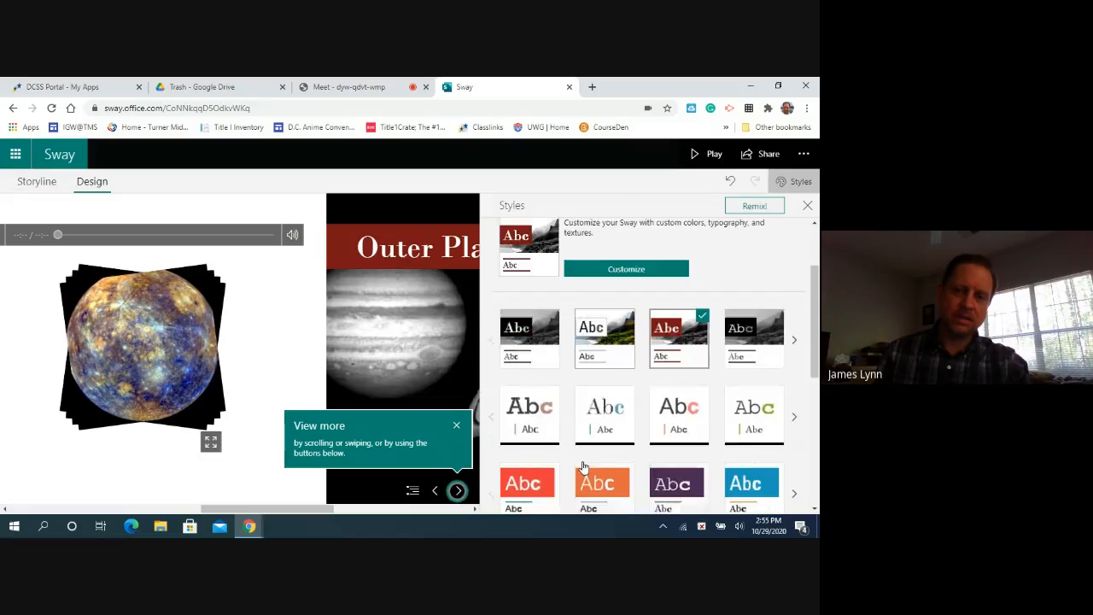
{"action": "left_click", "coordinate": [602, 388]}
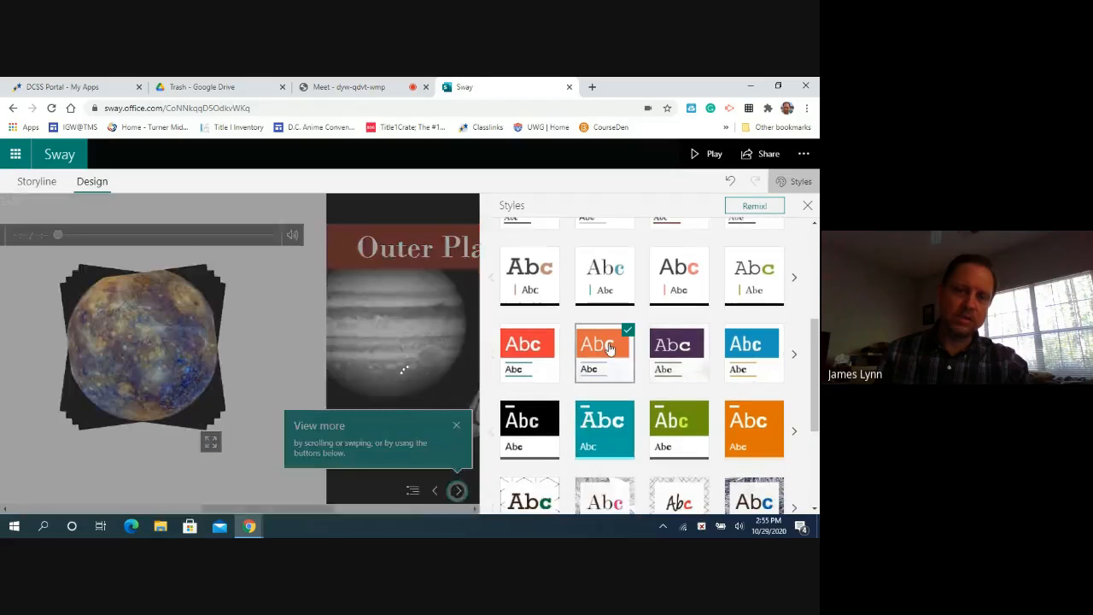
{"action": "left_click_drag", "start_coordinate": [255, 508], "coordinate": [403, 509]}
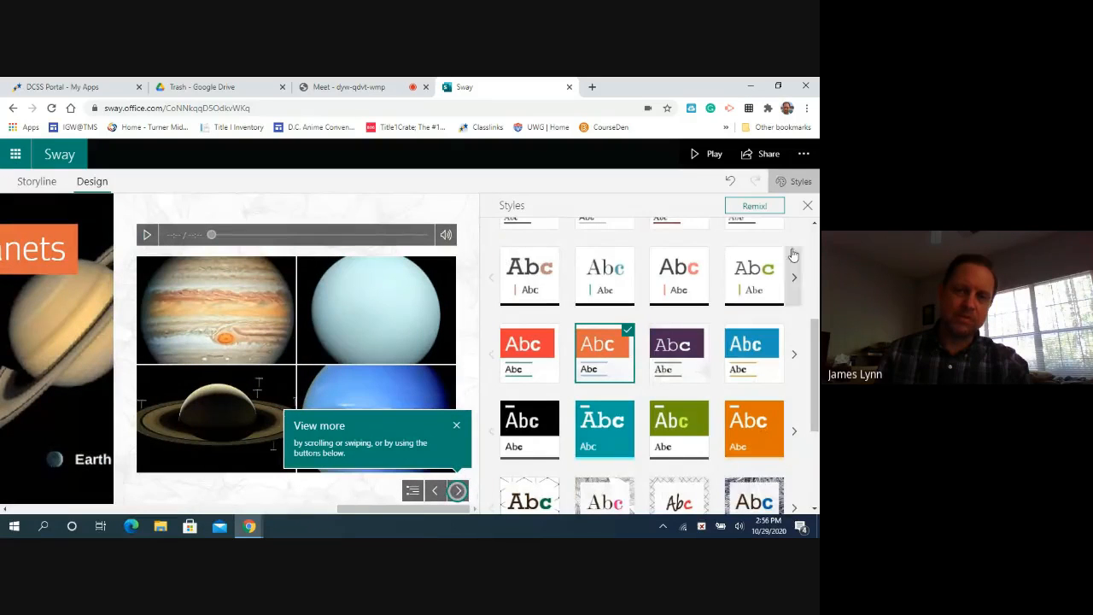
{"action": "left_click", "coordinate": [807, 209]}
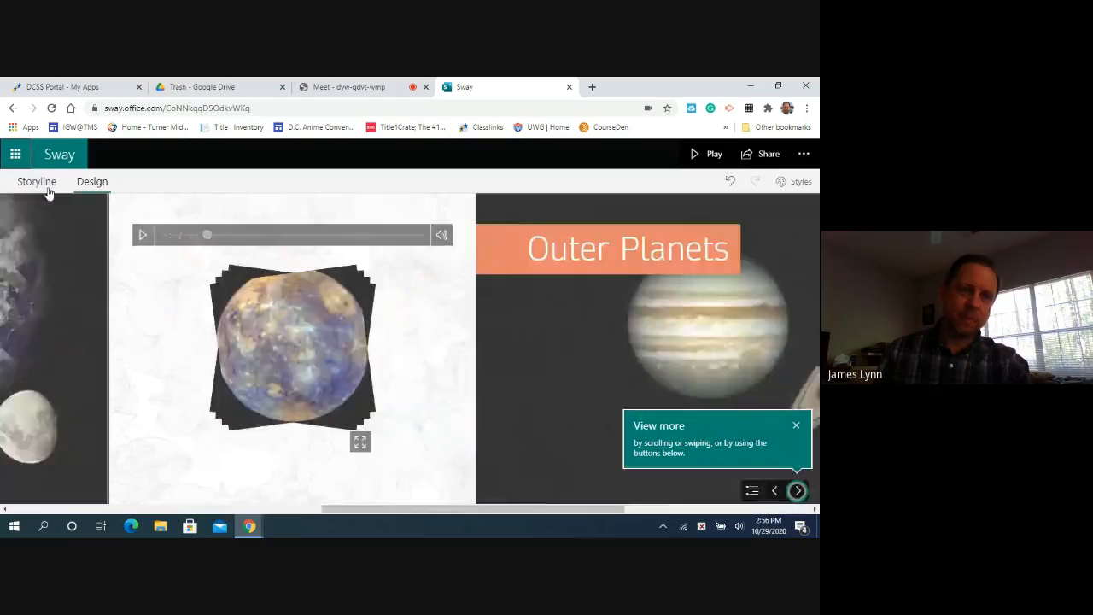
Step: Change the Inner Planets image group in the storyline from Stack to the Slideshow type that shows part of the neighbouring image
{"action": "left_click", "coordinate": [37, 182]}
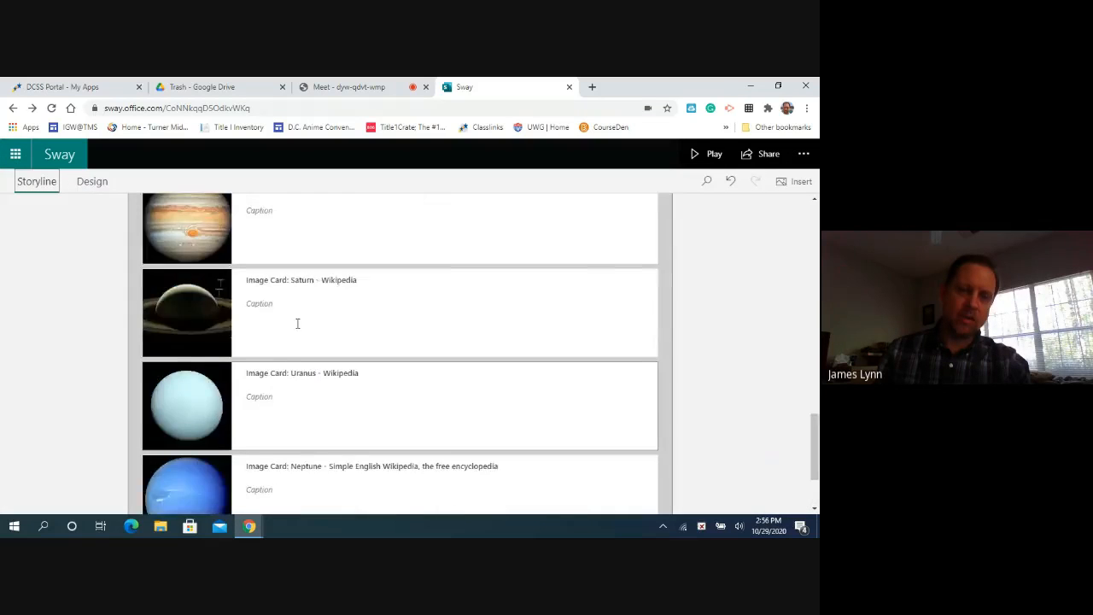
{"action": "scroll", "coordinate": [304, 318], "scroll_direction": "up", "scroll_amount": 5}
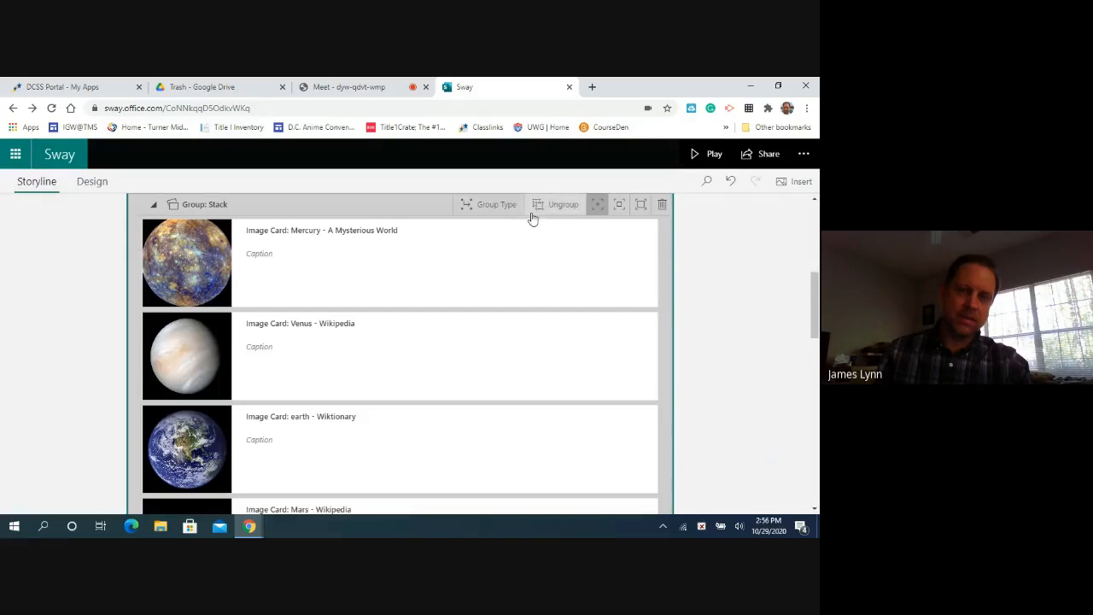
{"action": "left_click", "coordinate": [488, 207]}
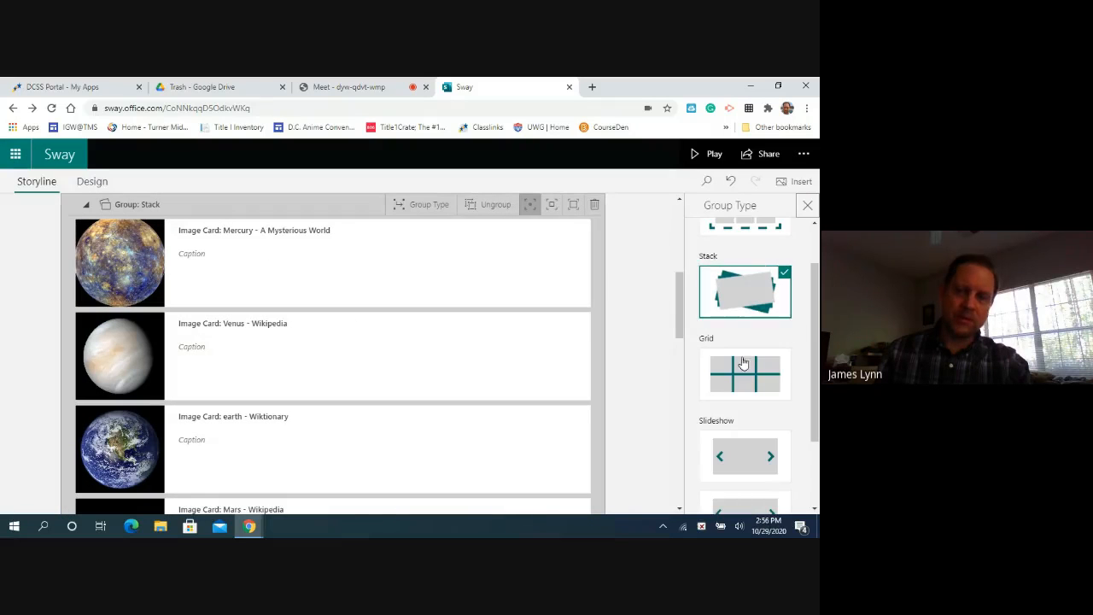
{"action": "scroll", "coordinate": [744, 386], "scroll_direction": "down", "scroll_amount": 1}
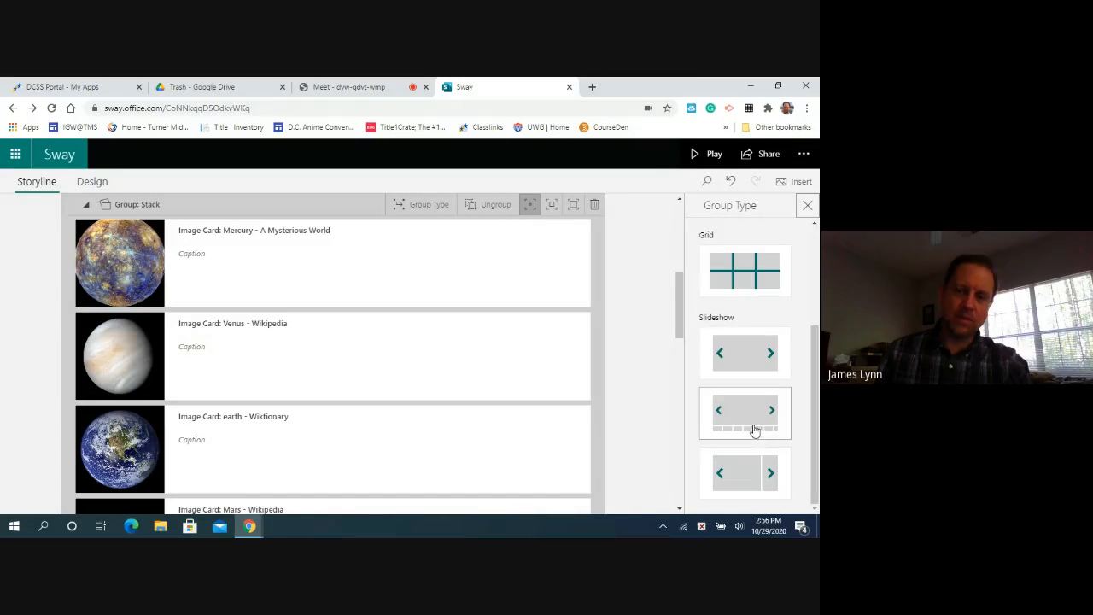
{"action": "left_click", "coordinate": [745, 479]}
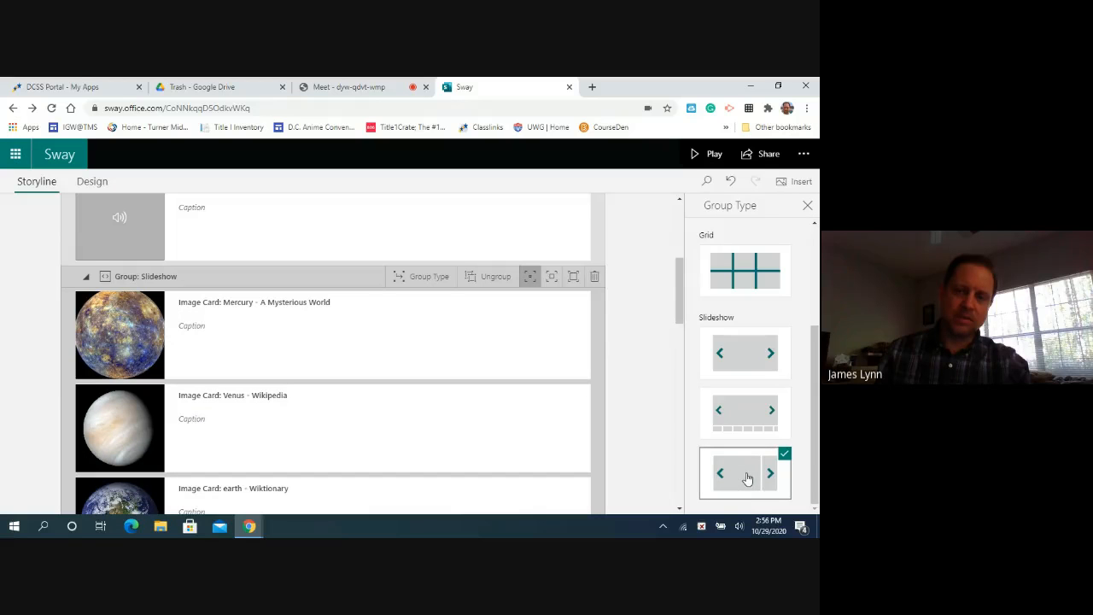
Step: Preview the Inner Planets slideshow in the design view, advancing through its images to Mars and closing the image's focus point settings
{"action": "left_click", "coordinate": [92, 182]}
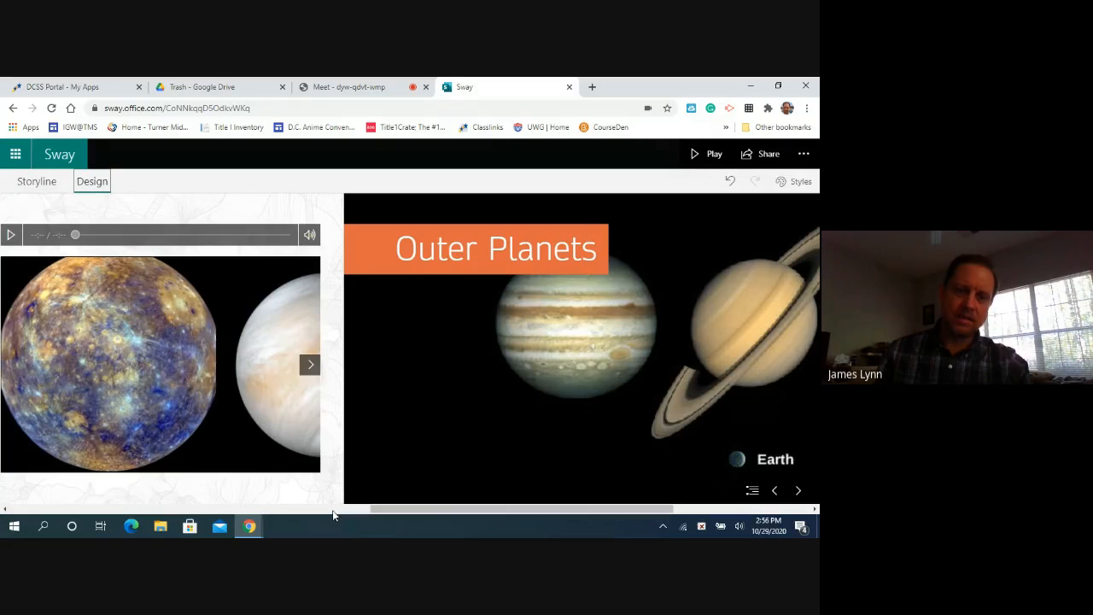
{"action": "left_click_drag", "start_coordinate": [401, 511], "coordinate": [333, 511]}
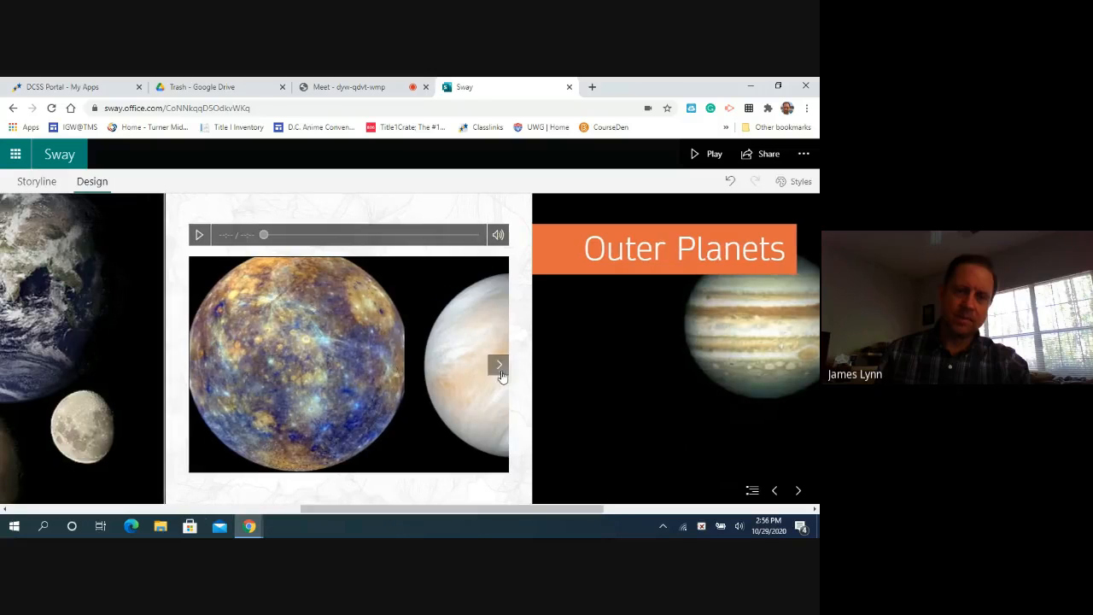
{"action": "left_click", "coordinate": [501, 369]}
{"action": "left_click", "coordinate": [501, 369]}
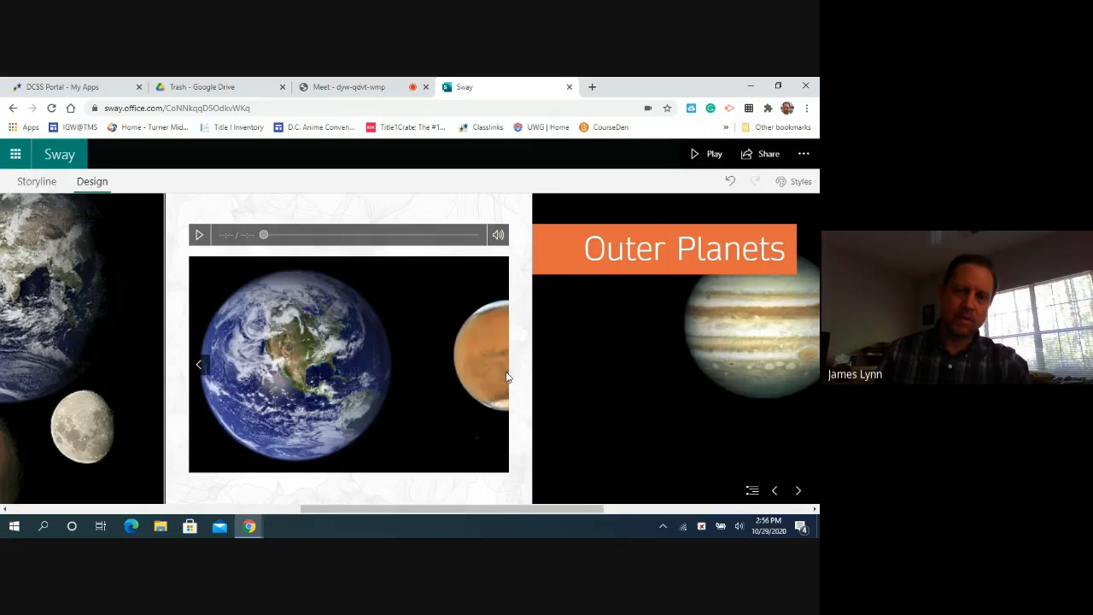
{"action": "left_click", "coordinate": [506, 377]}
{"action": "left_click", "coordinate": [505, 378]}
{"action": "left_click", "coordinate": [534, 388]}
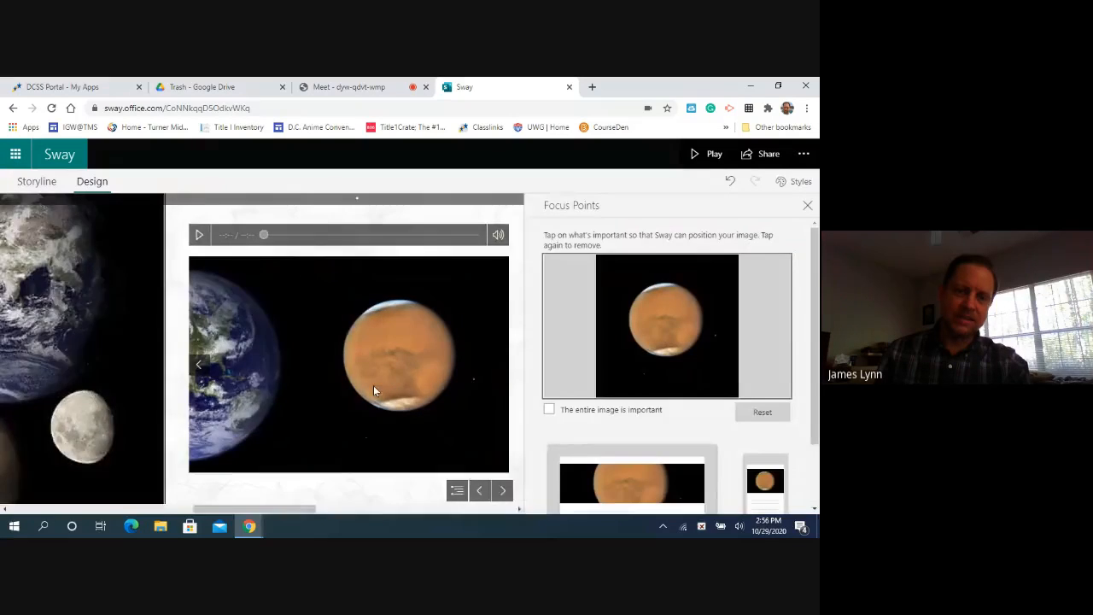
{"action": "left_click", "coordinate": [373, 390]}
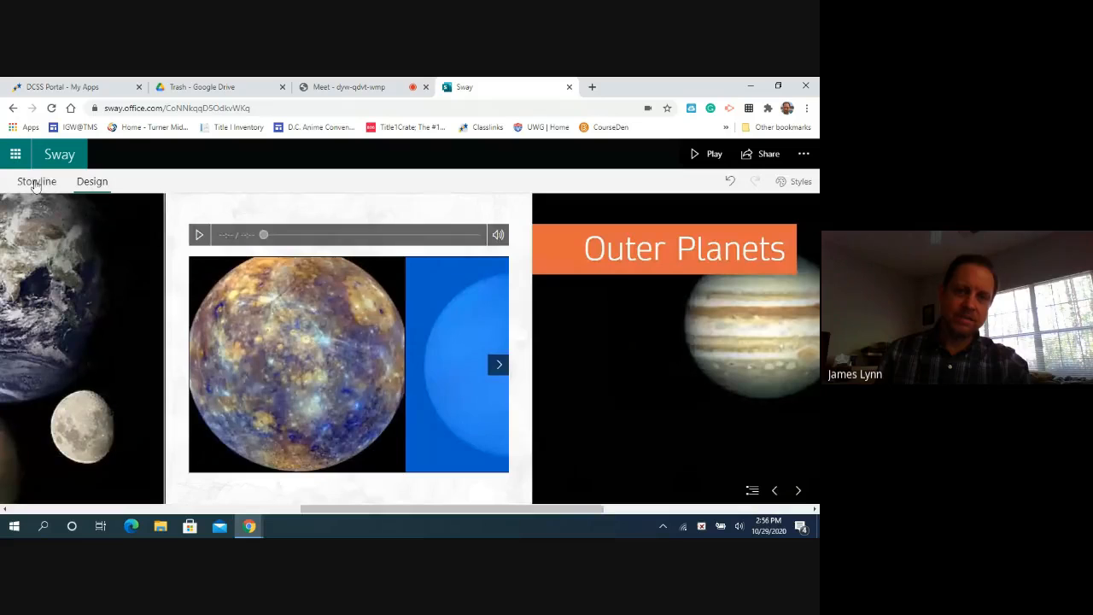
Step: Look through the storyline cards from the Inner Planets slideshow to the end of the Outer Planets section
{"action": "left_click", "coordinate": [35, 182]}
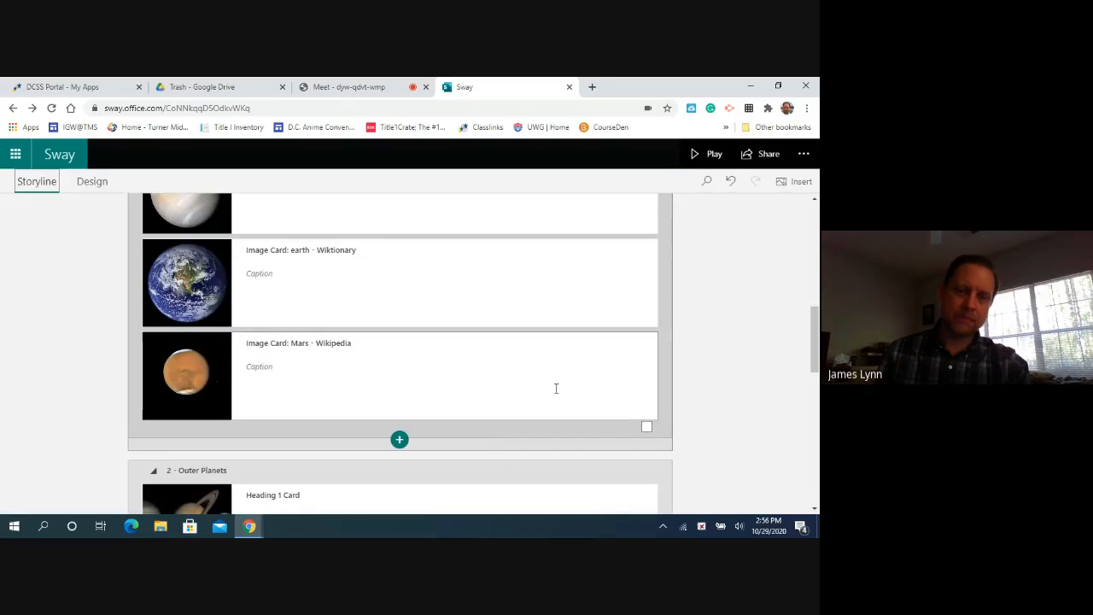
{"action": "scroll", "coordinate": [556, 388], "scroll_direction": "down", "scroll_amount": 4}
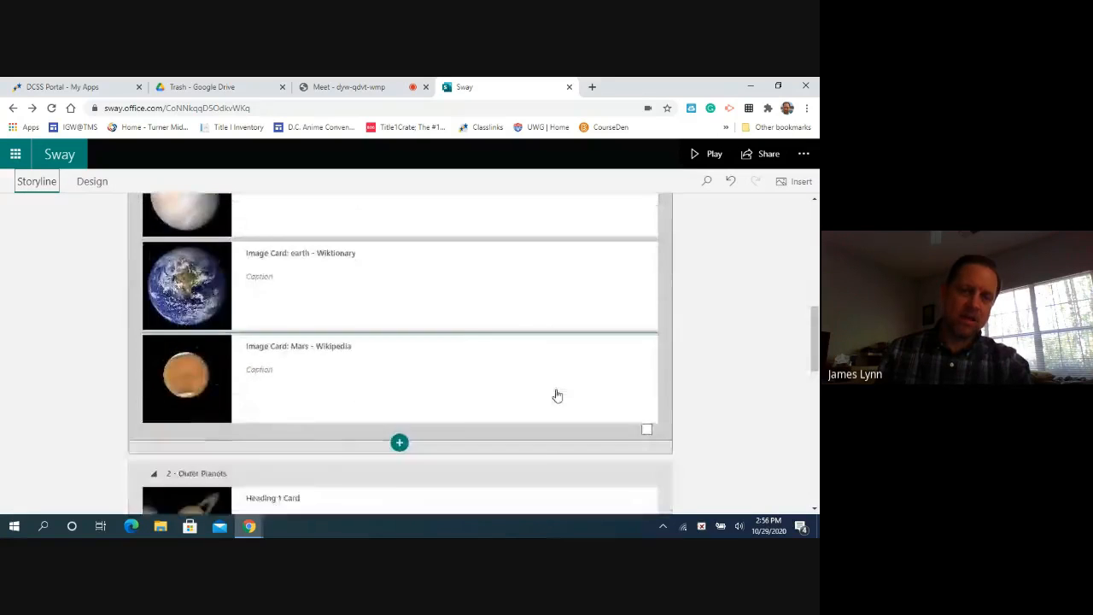
{"action": "scroll", "coordinate": [556, 393], "scroll_direction": "down", "scroll_amount": 5}
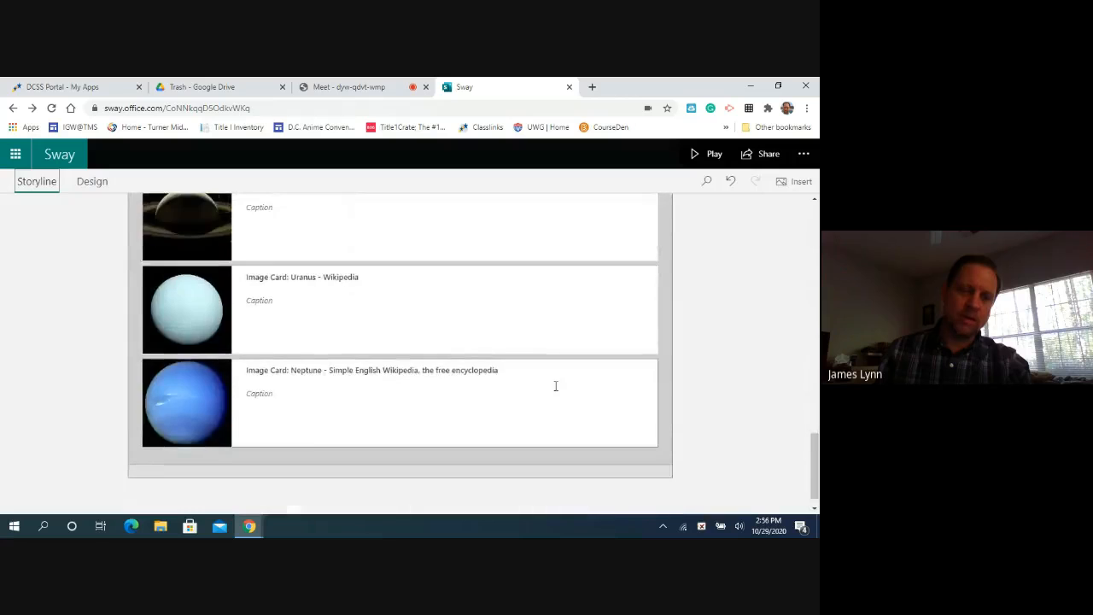
{"action": "scroll", "coordinate": [555, 386], "scroll_direction": "up", "scroll_amount": 3}
{"action": "scroll", "coordinate": [555, 386], "scroll_direction": "up", "scroll_amount": 3}
{"action": "scroll", "coordinate": [554, 391], "scroll_direction": "down", "scroll_amount": 1}
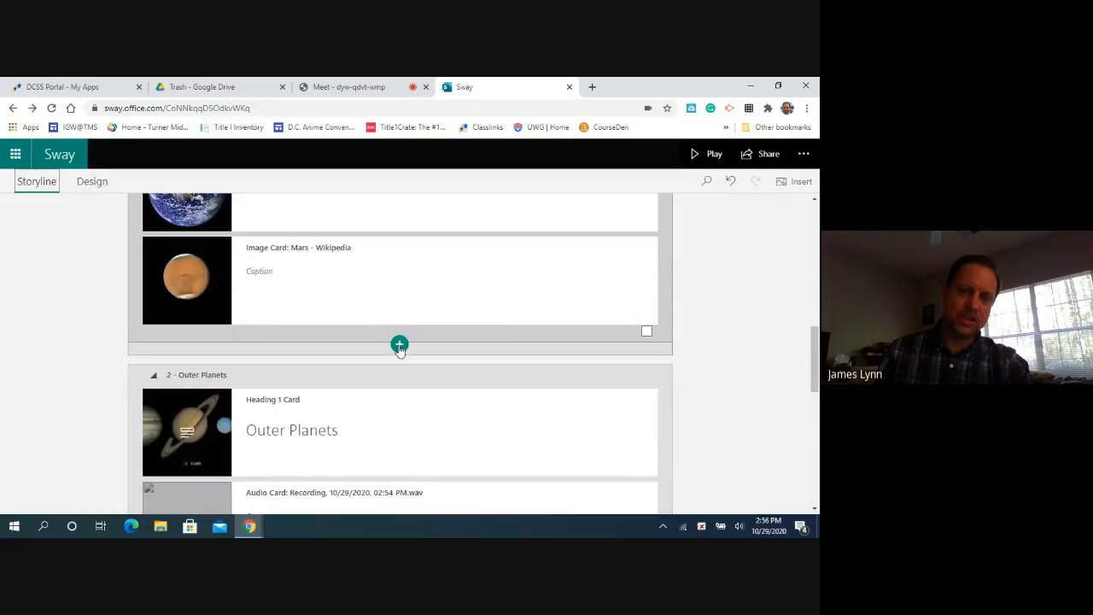
{"action": "scroll", "coordinate": [397, 371], "scroll_direction": "down", "scroll_amount": 4}
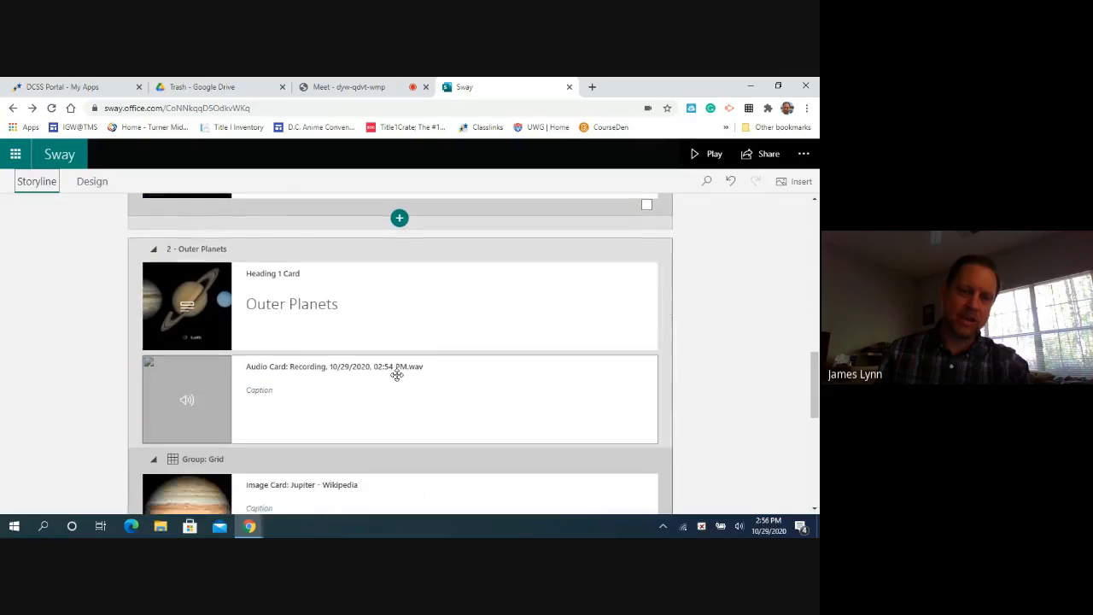
{"action": "scroll", "coordinate": [395, 375], "scroll_direction": "down", "scroll_amount": 4}
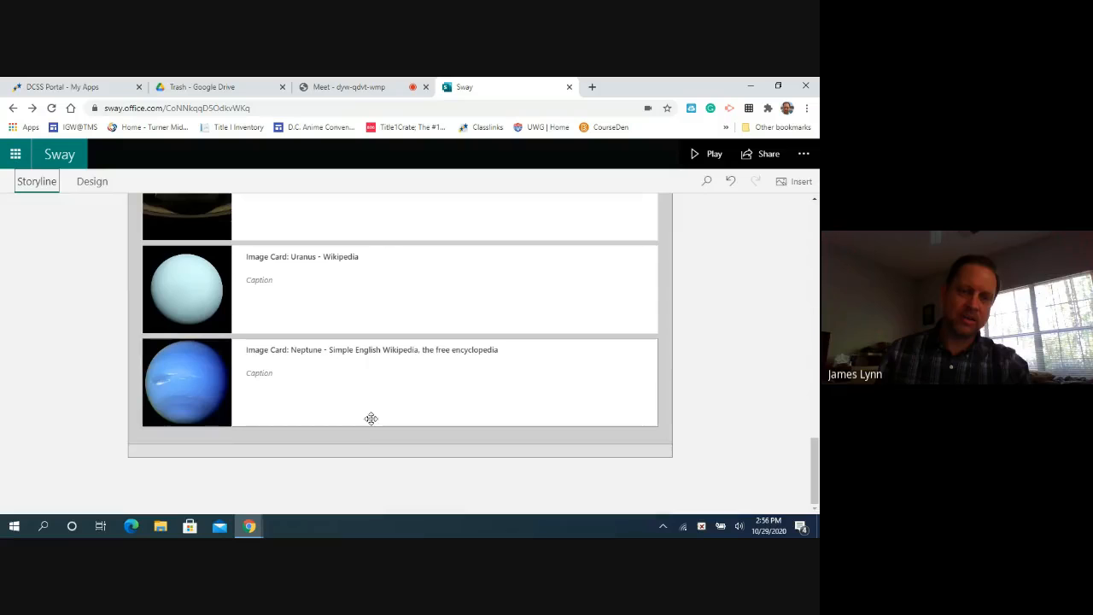
{"action": "scroll", "coordinate": [373, 437], "scroll_direction": "up", "scroll_amount": 1}
{"action": "scroll", "coordinate": [384, 449], "scroll_direction": "down", "scroll_amount": 1}
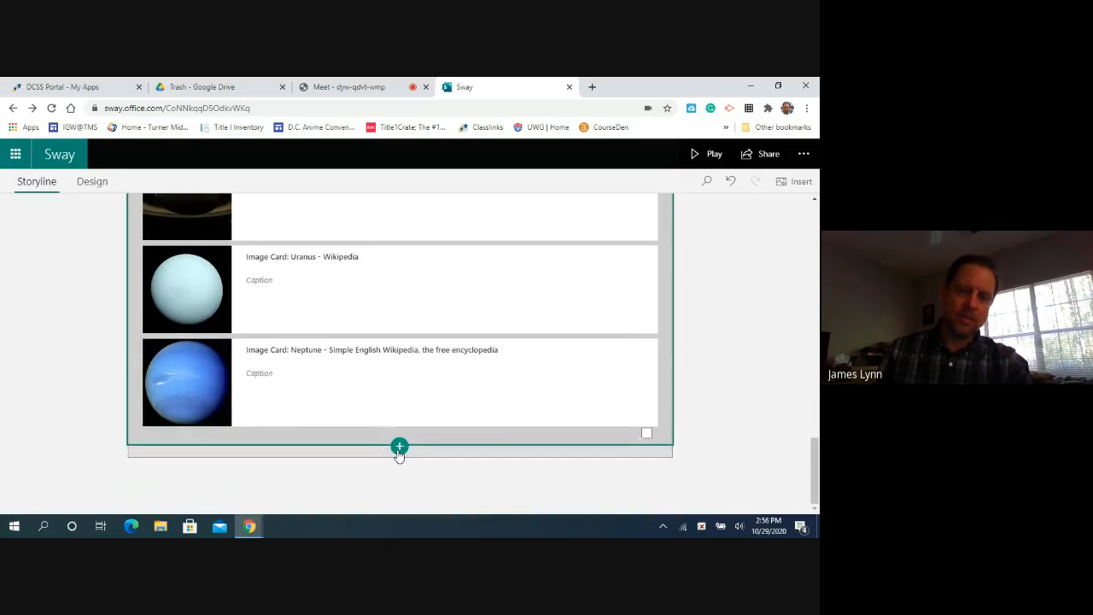
{"action": "left_click", "coordinate": [399, 445]}
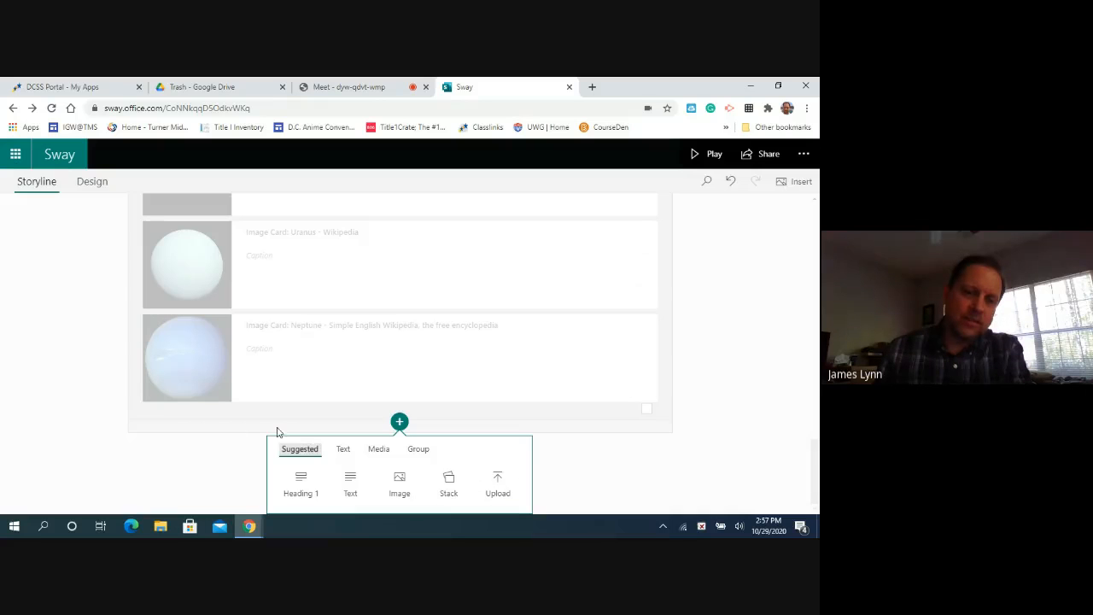
{"action": "left_click", "coordinate": [237, 437]}
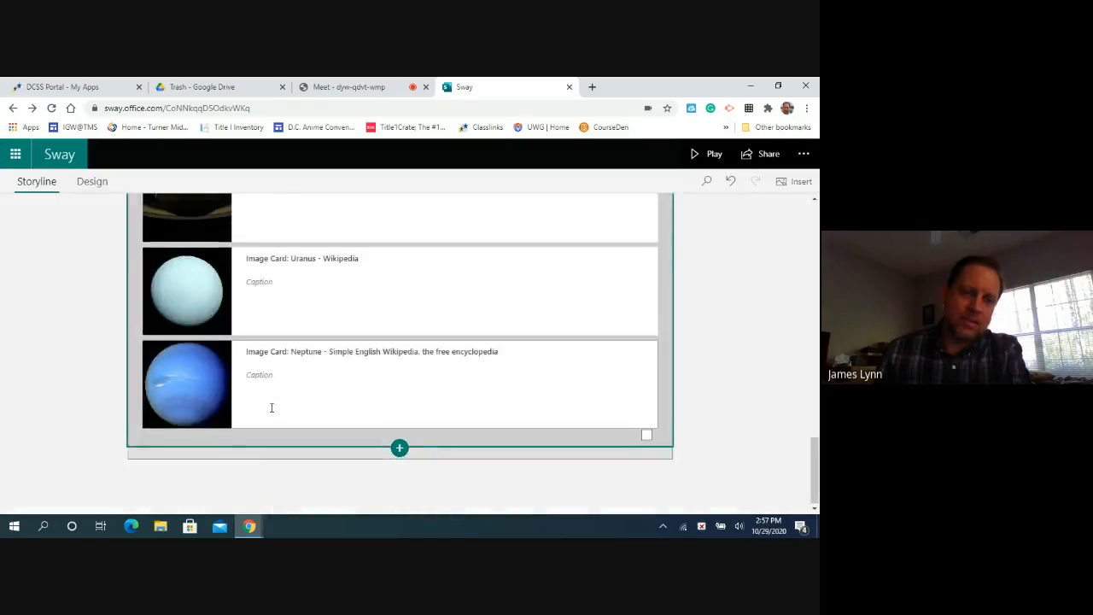
{"action": "scroll", "coordinate": [271, 404], "scroll_direction": "up", "scroll_amount": 4}
{"action": "scroll", "coordinate": [403, 390], "scroll_direction": "down", "scroll_amount": 5}
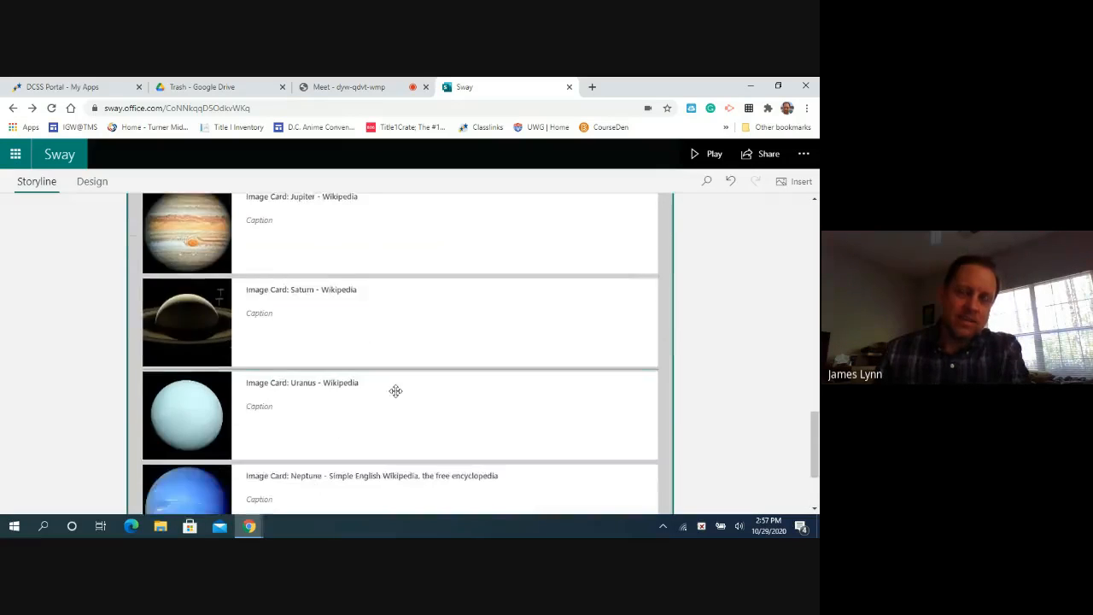
Step: Add a video card below the Outer Planets image grid and place the "That's Why Pluto Is Not a Planet Anymore" video in it
{"action": "left_click", "coordinate": [399, 447]}
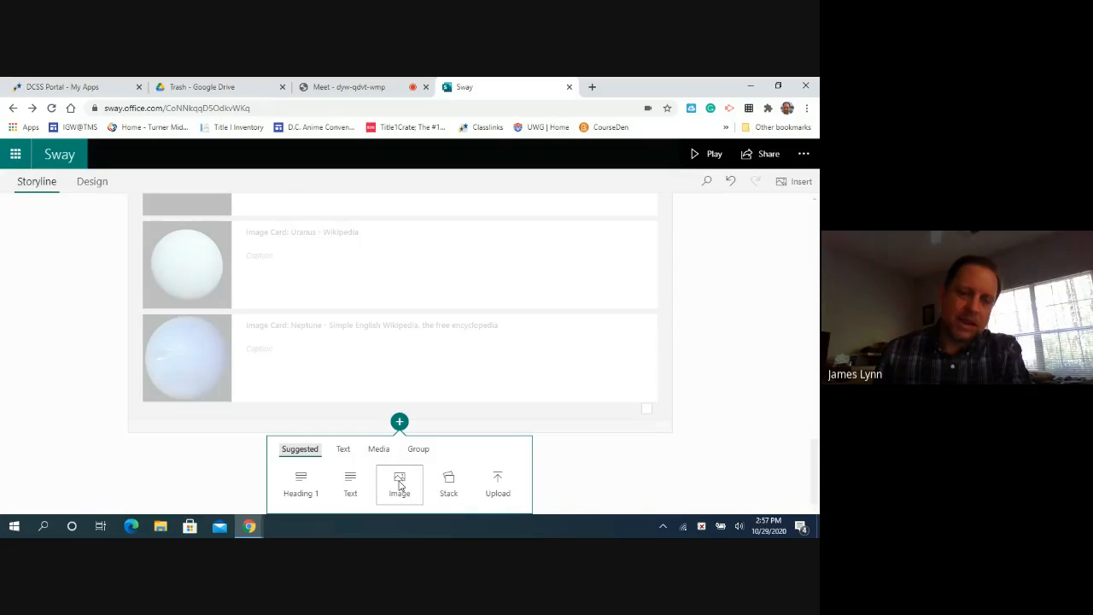
{"action": "left_click", "coordinate": [378, 450]}
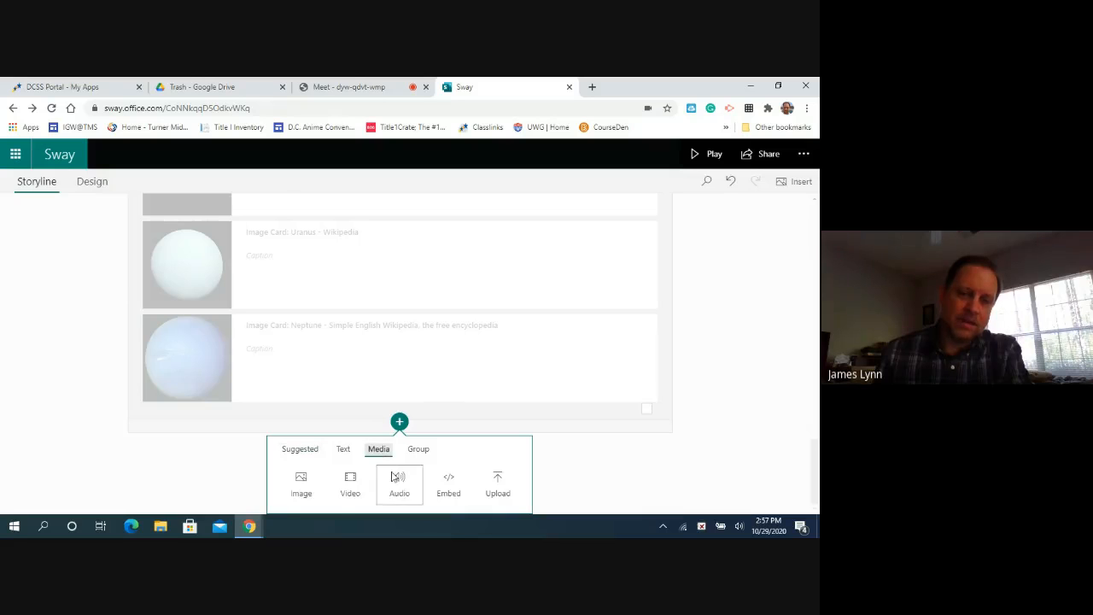
{"action": "left_click", "coordinate": [354, 487]}
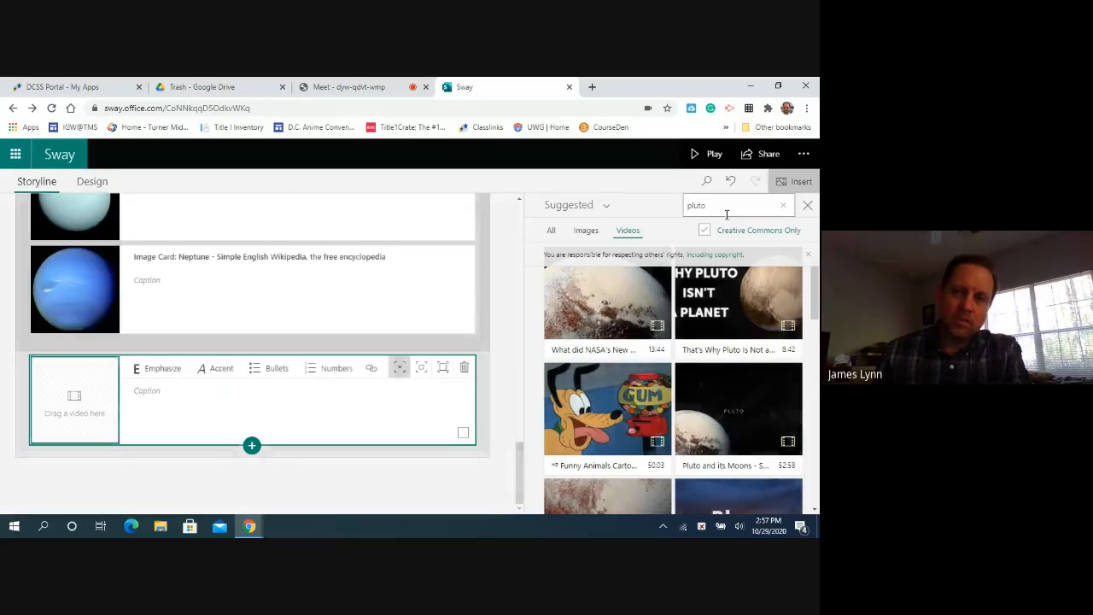
{"action": "left_click", "coordinate": [727, 207]}
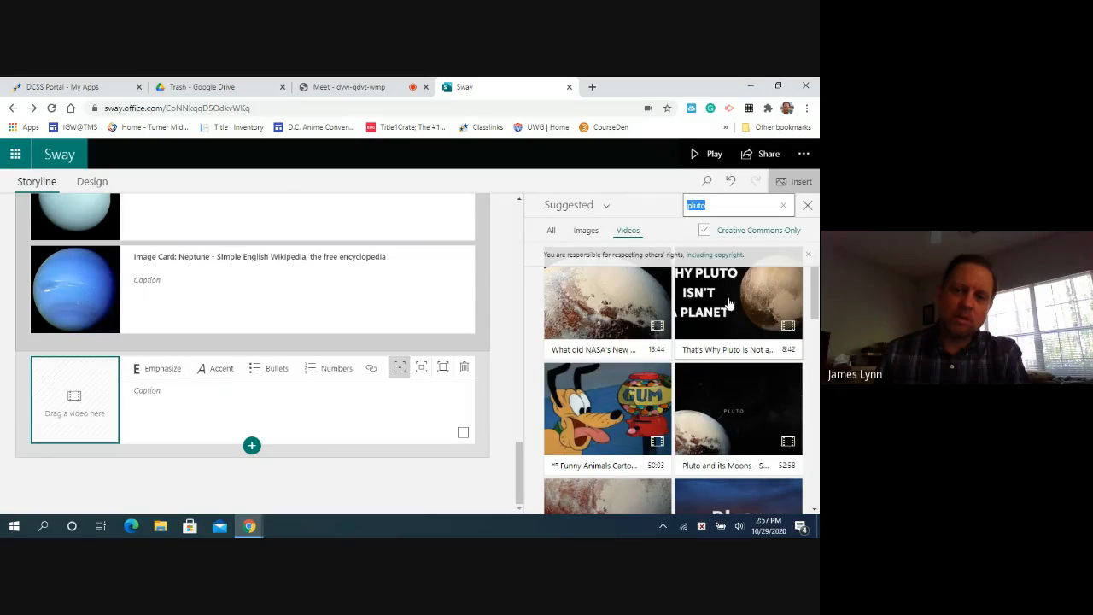
{"action": "left_click_drag", "start_coordinate": [728, 303], "coordinate": [75, 403]}
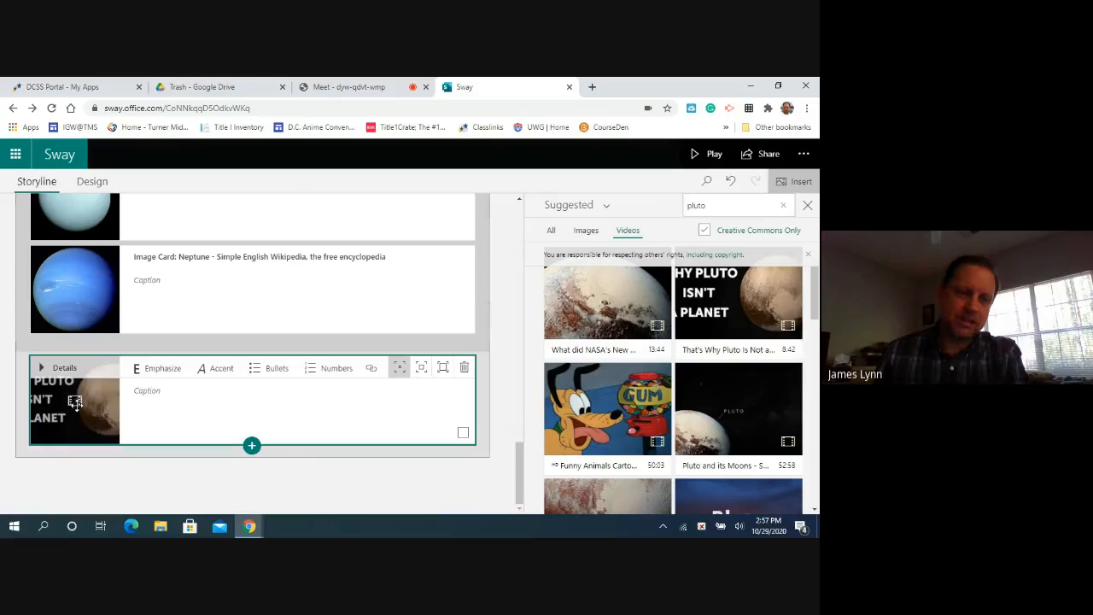
Step: Caption the Pluto video card "Why isn't Pluto a planet?" and give the card the strongest emphasis level
{"action": "left_click", "coordinate": [202, 399]}
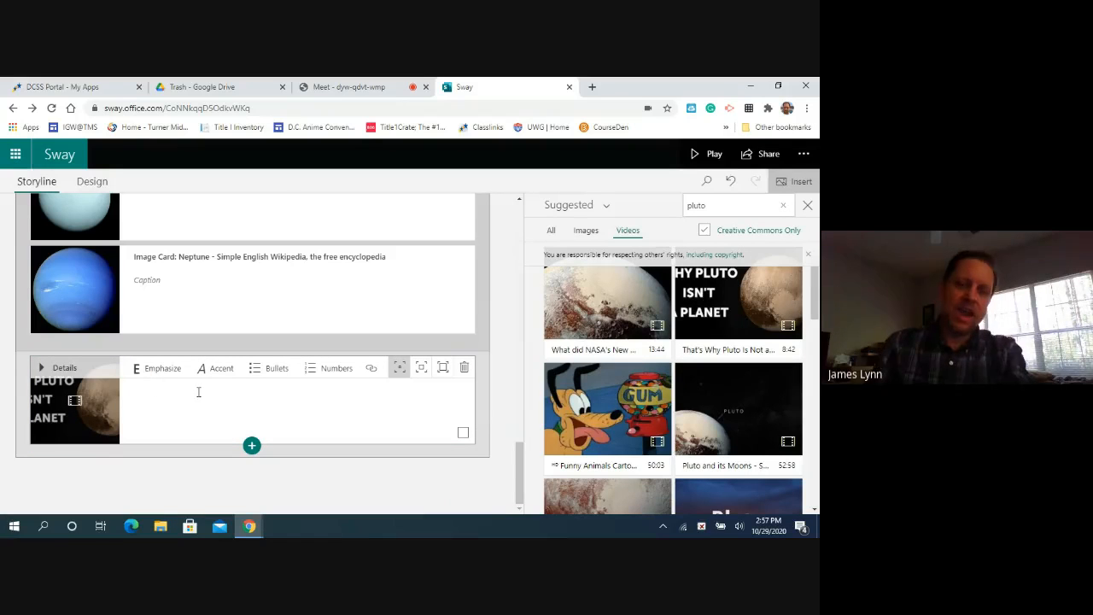
{"action": "type", "text": "Why isn't Pluto a planet?"}
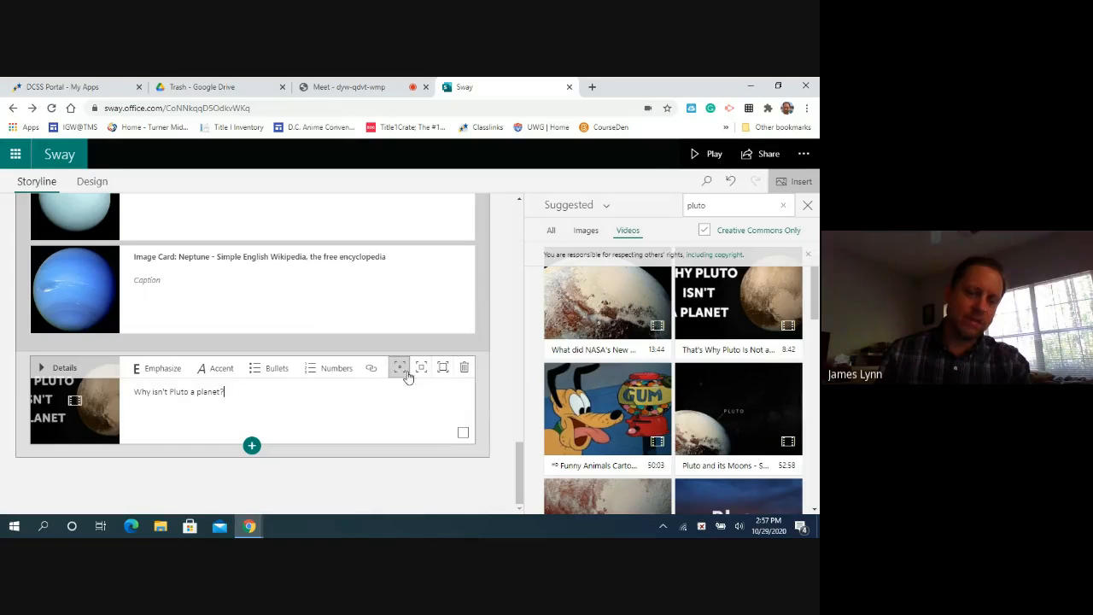
{"action": "left_click", "coordinate": [443, 368]}
Step: Preview the Pluto video in the design view and go back to the Solar System title at the start
{"action": "left_click", "coordinate": [92, 182]}
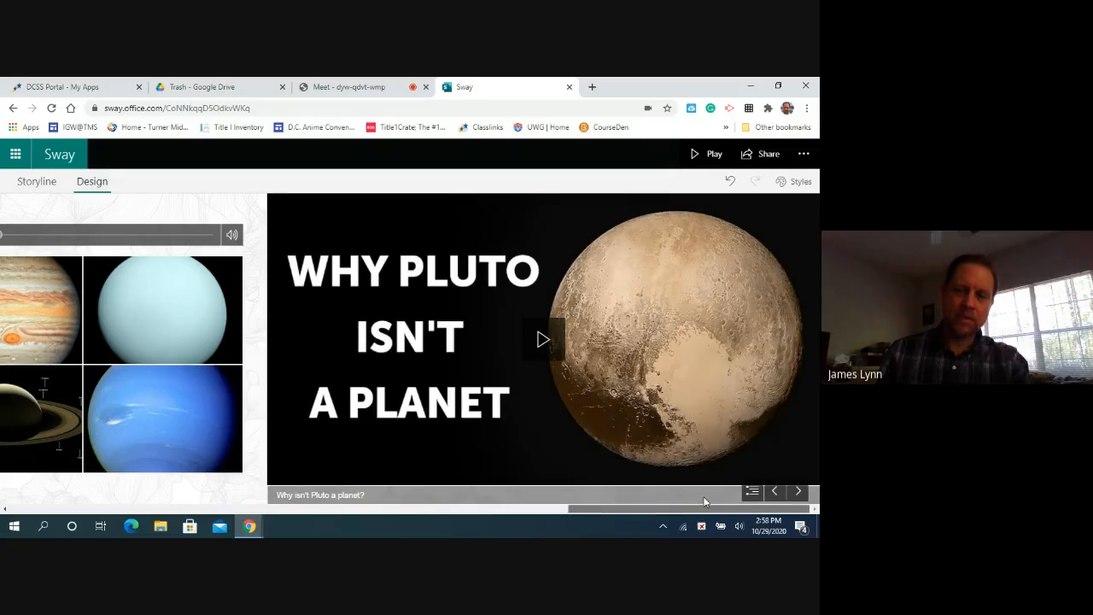
{"action": "scroll", "coordinate": [705, 501], "scroll_direction": "left", "scroll_amount": 2}
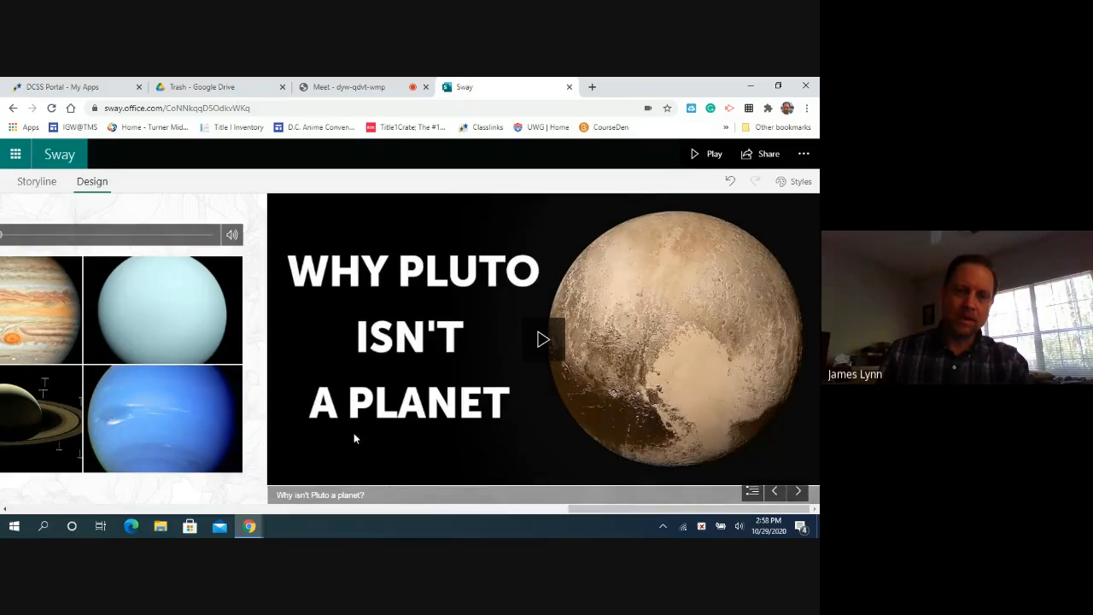
{"action": "left_click_drag", "start_coordinate": [615, 511], "coordinate": [28, 502]}
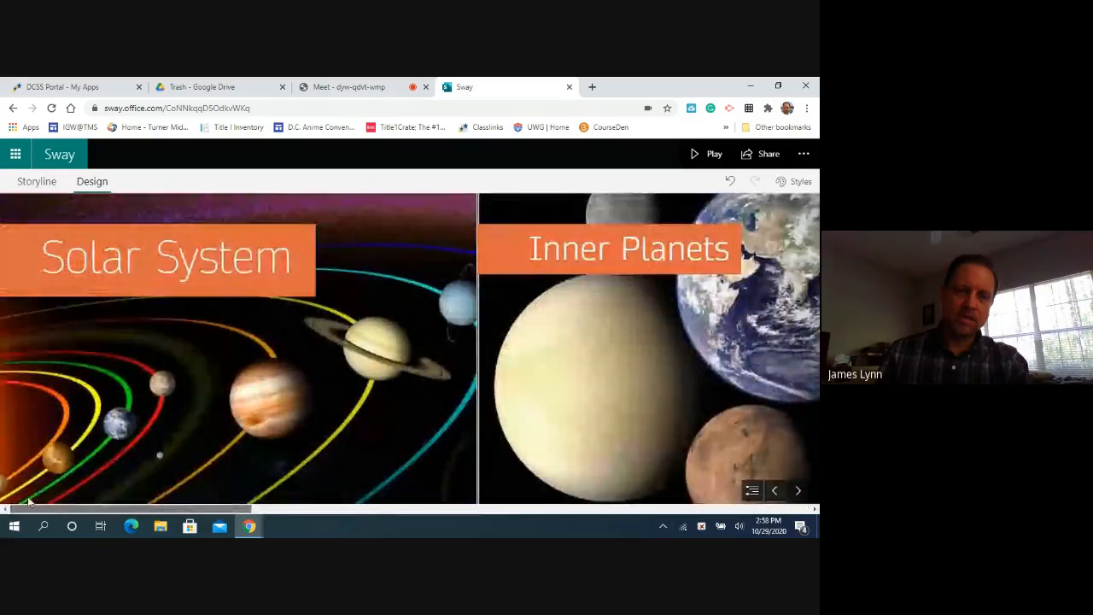
Step: Add an image card below the Pluto video card, search images for "Mercury" and place the dark-background 1920 x 1080 Mercury picture in it
{"action": "left_click", "coordinate": [37, 181]}
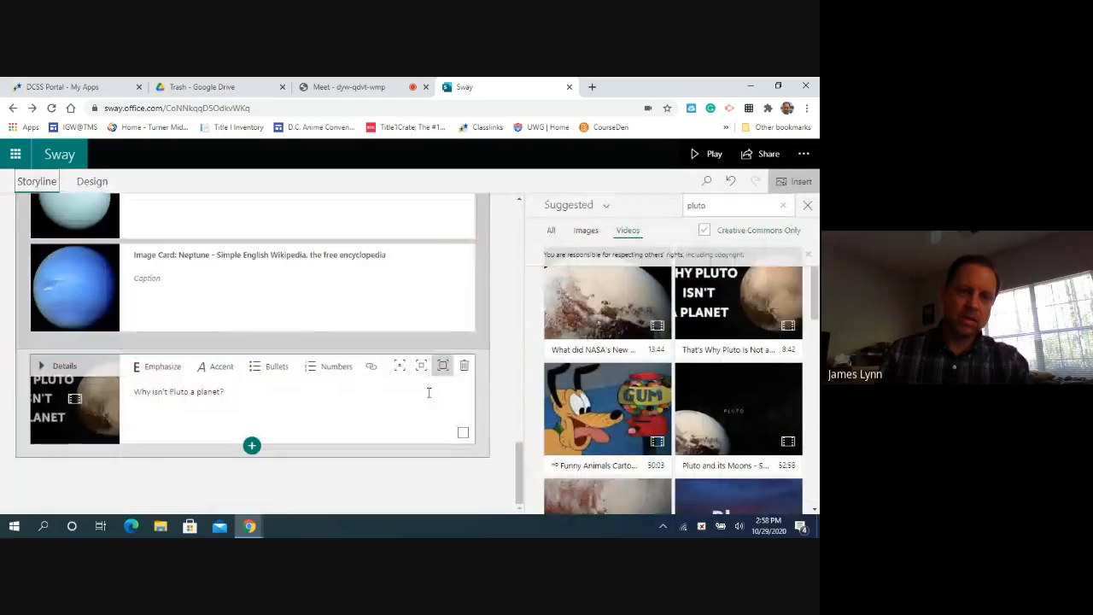
{"action": "left_click", "coordinate": [252, 445]}
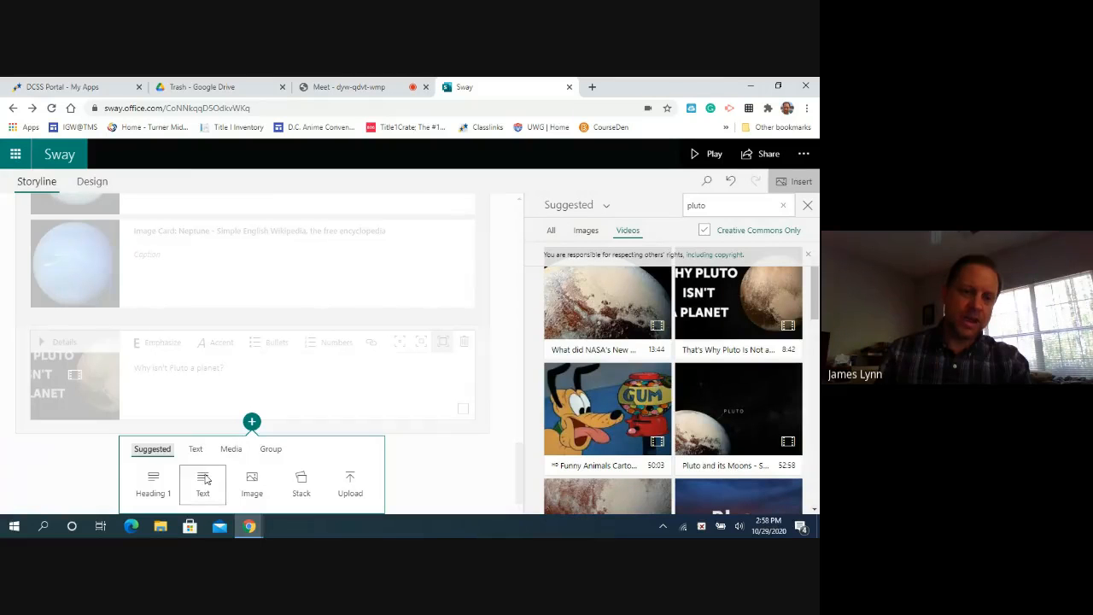
{"action": "left_click", "coordinate": [251, 483]}
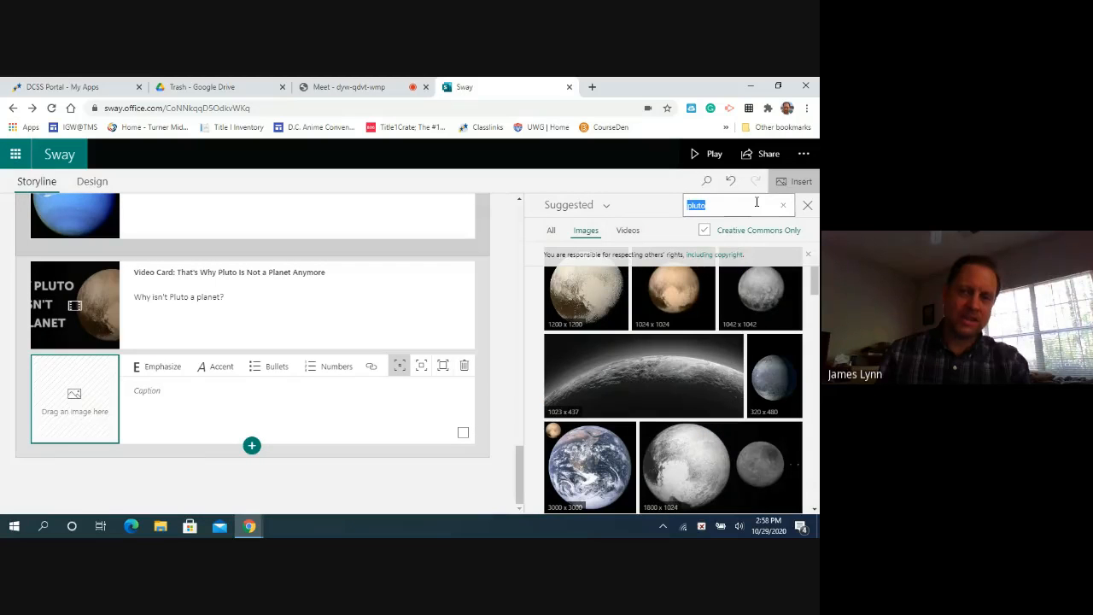
{"action": "type", "text": "Mer"}
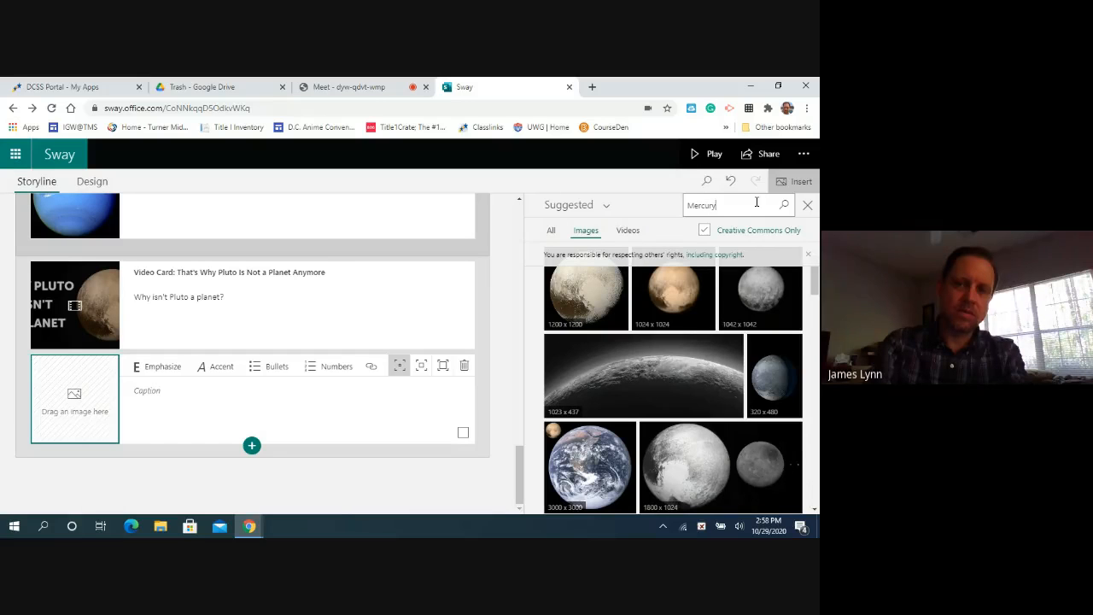
{"action": "type", "text": "cury"}
{"action": "key", "text": "Return"}
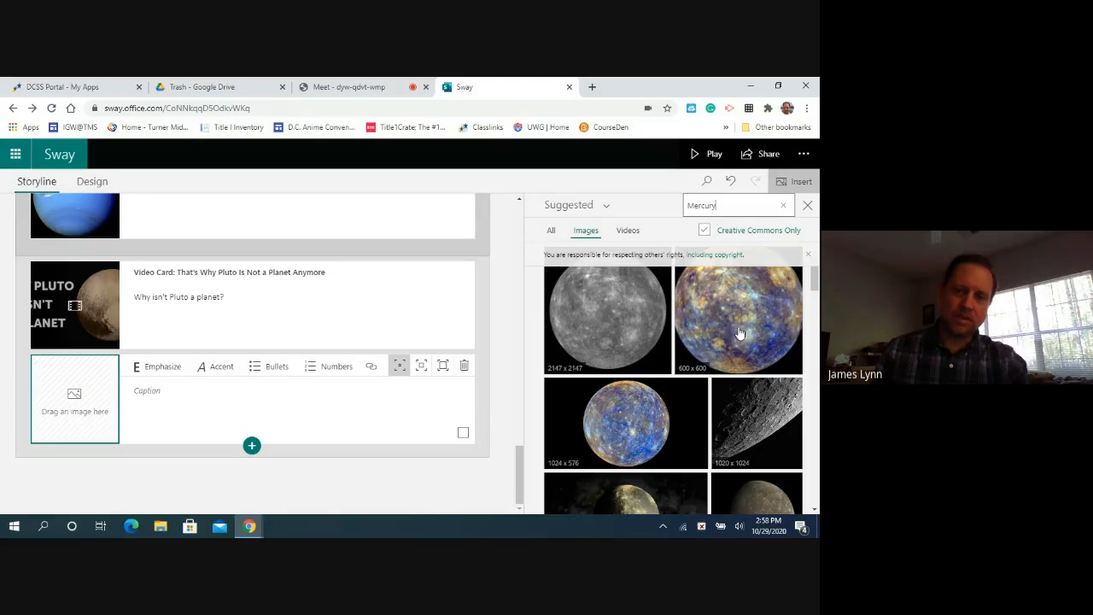
{"action": "scroll", "coordinate": [773, 367], "scroll_direction": "down", "scroll_amount": 2}
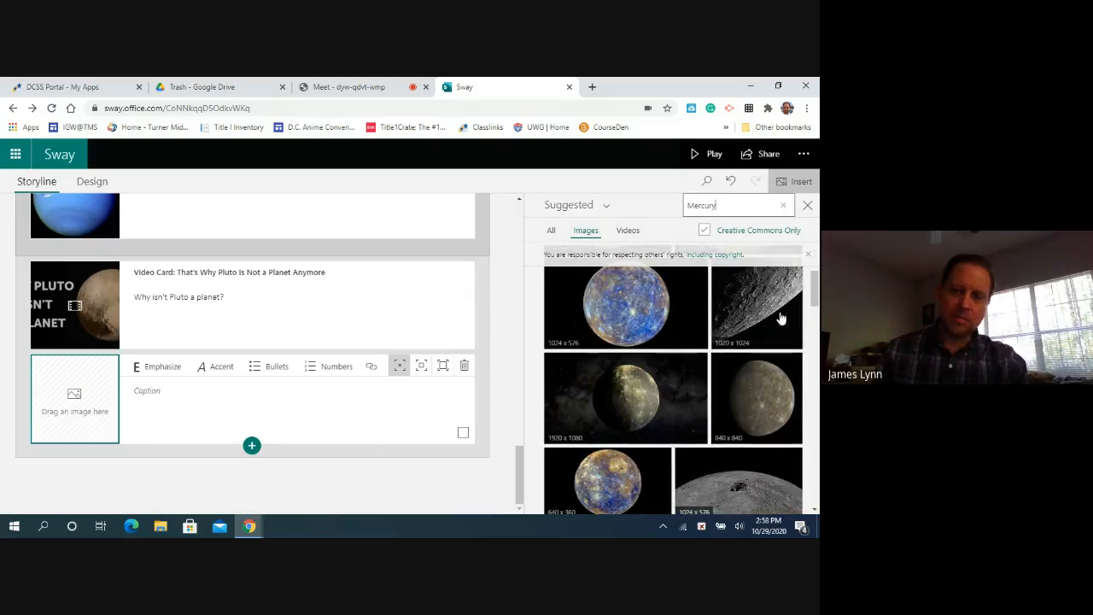
{"action": "left_click_drag", "start_coordinate": [660, 392], "coordinate": [75, 401]}
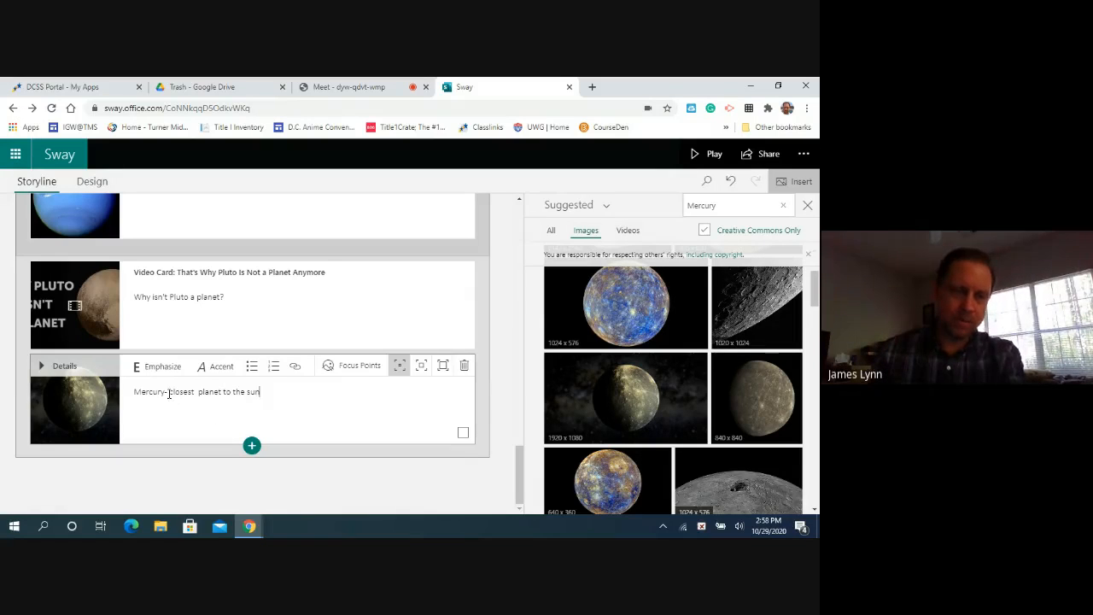
Step: Caption the Mercury card "Mercury-" with the bullets "closest planet to the sun", "has no moon" and "orbits the sun in 88 days"
{"action": "left_click", "coordinate": [170, 391]}
{"action": "key", "text": "Return"}
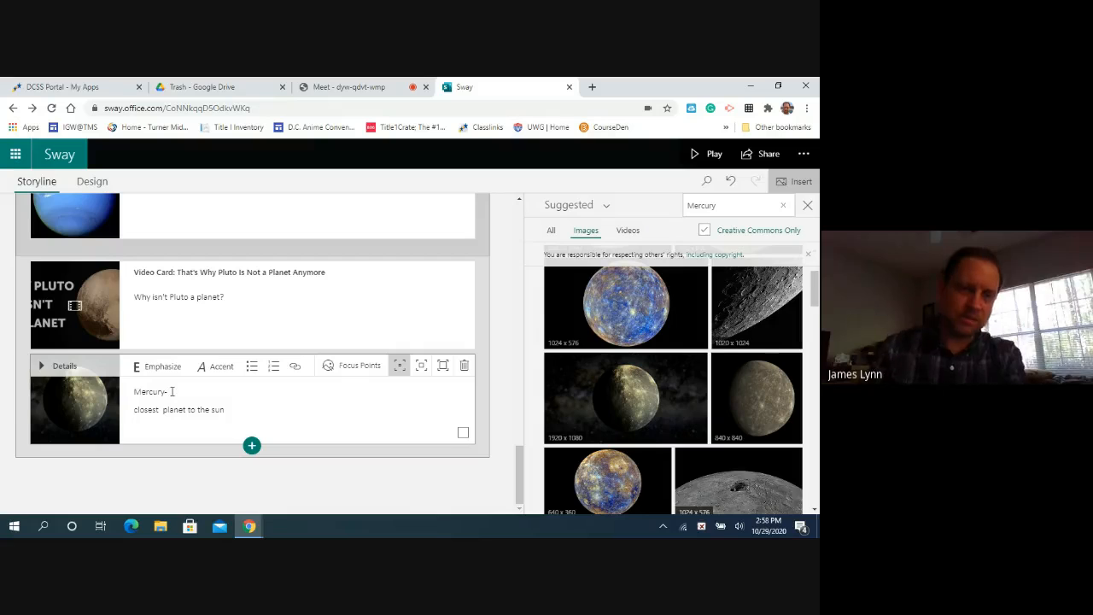
{"action": "key", "text": "Return"}
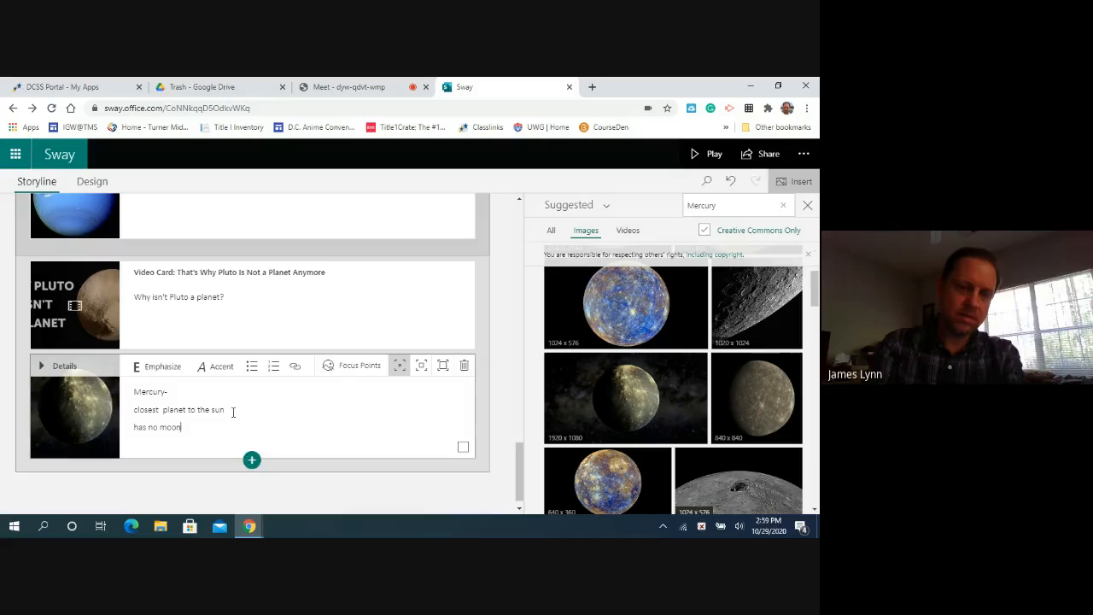
{"action": "key", "text": "Return"}
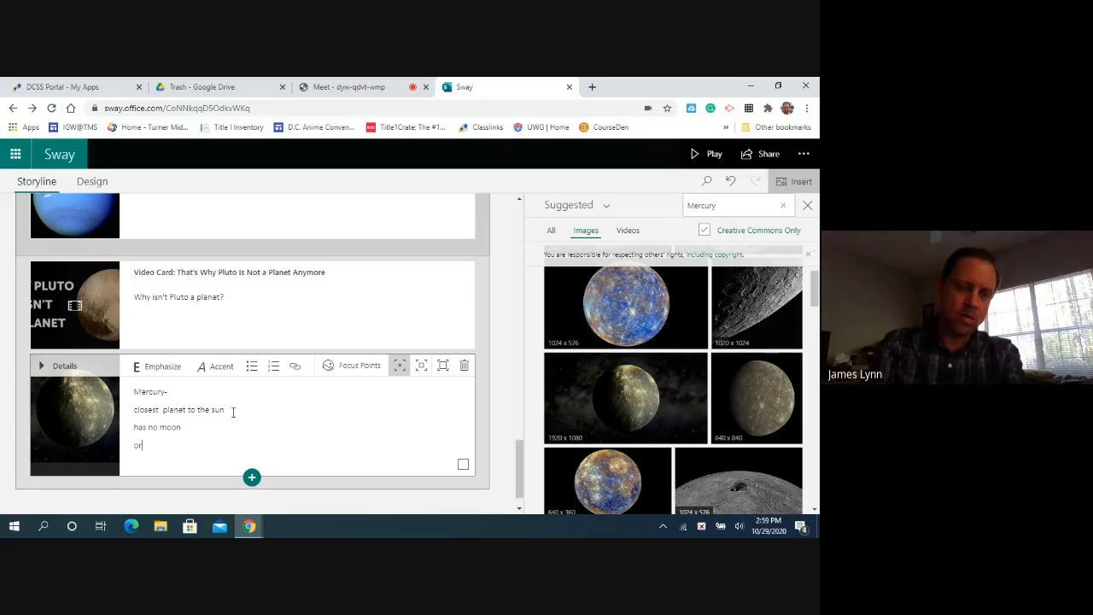
{"action": "type", "text": "orbits the sun in 88 days"}
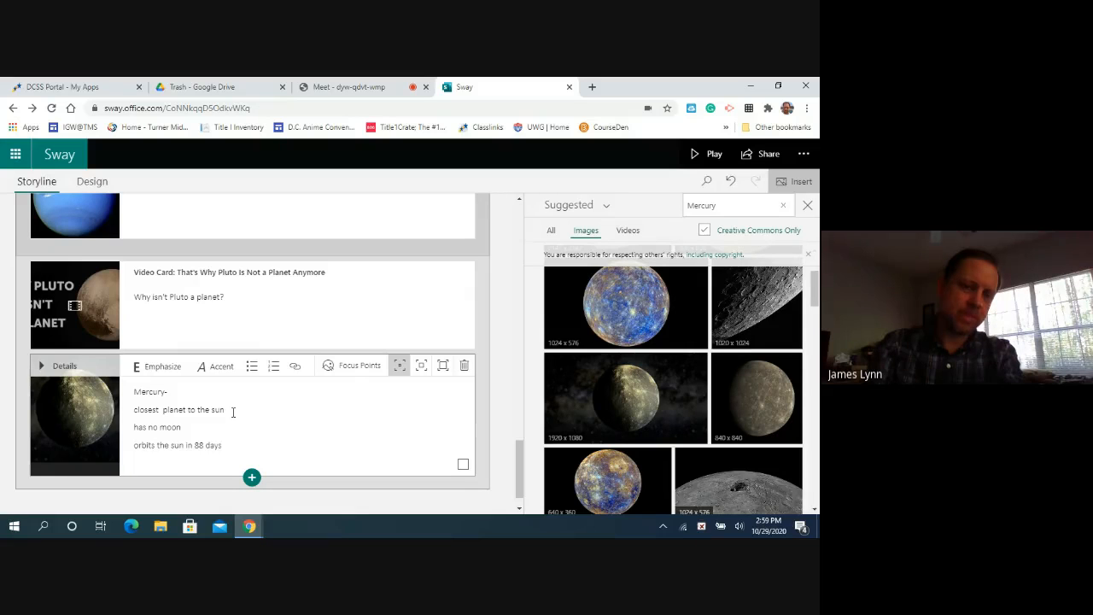
{"action": "key", "text": "Return"}
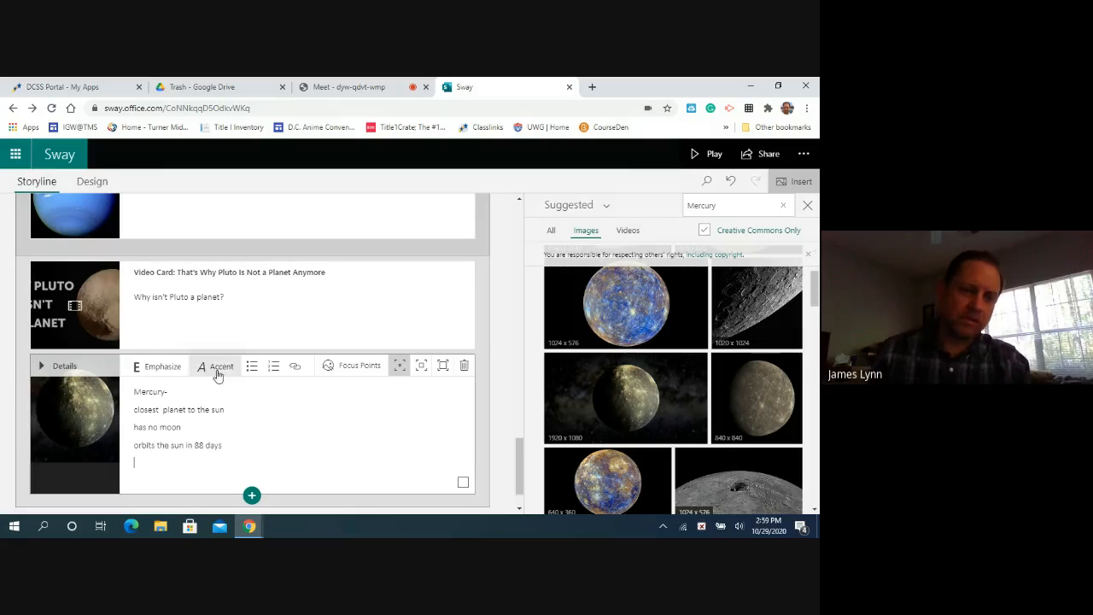
{"action": "left_click_drag", "start_coordinate": [235, 444], "coordinate": [132, 410]}
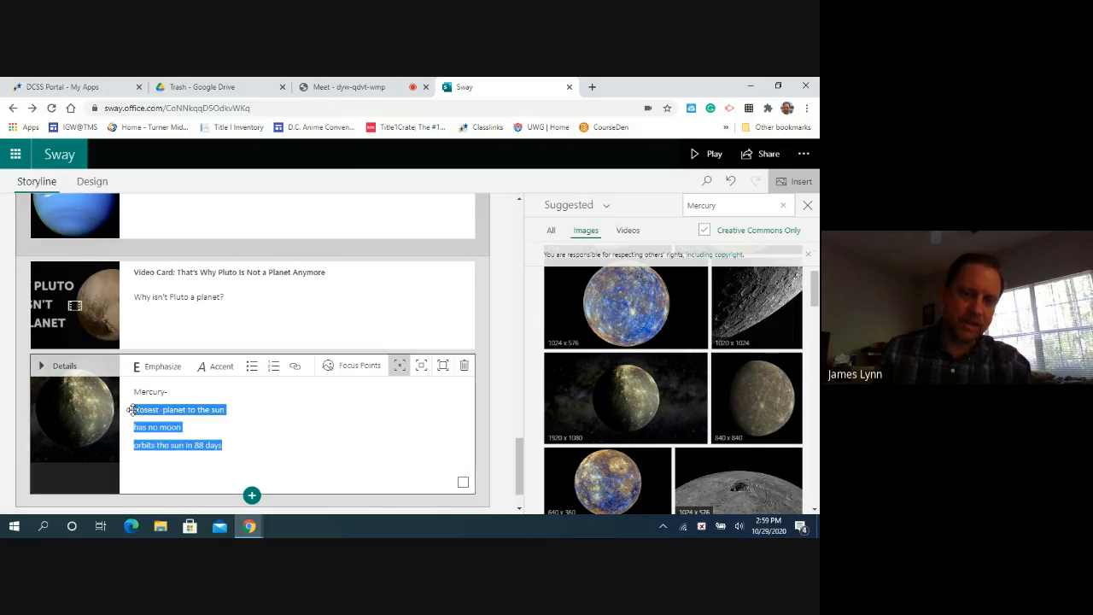
{"action": "left_click", "coordinate": [251, 367]}
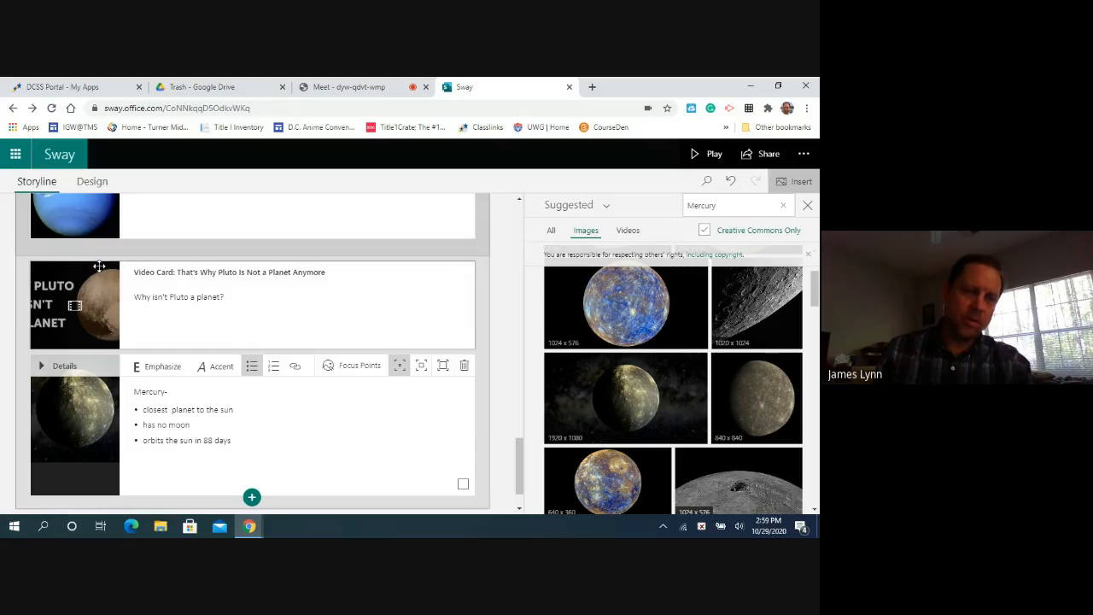
Step: Preview the captioned Mercury card at the end of the Sway in the design view
{"action": "left_click", "coordinate": [93, 182]}
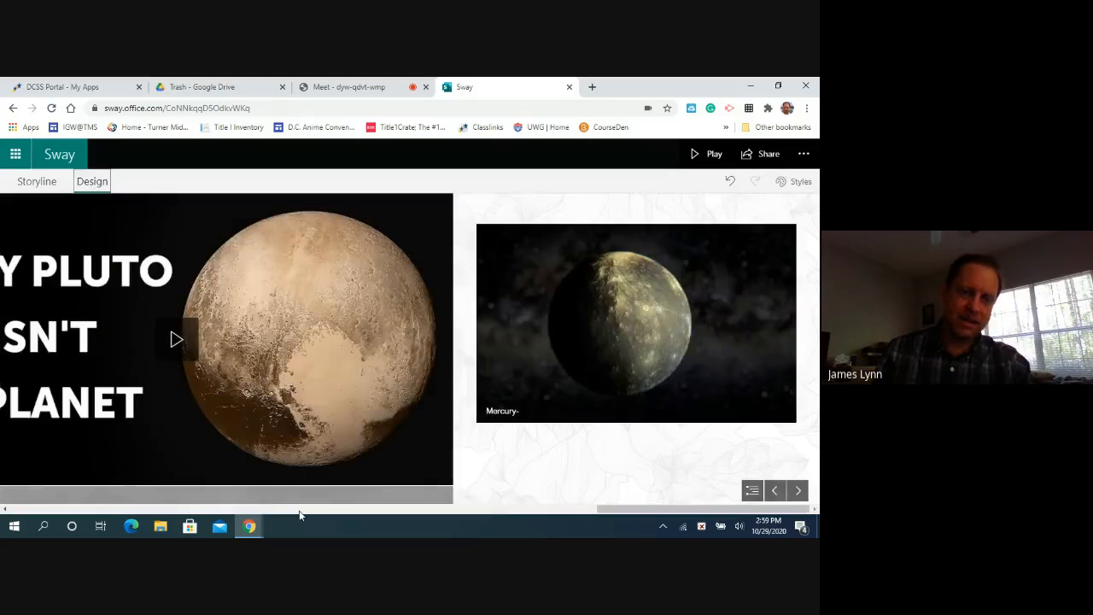
{"action": "left_click", "coordinate": [300, 510]}
{"action": "left_click_drag", "start_coordinate": [334, 509], "coordinate": [808, 510]}
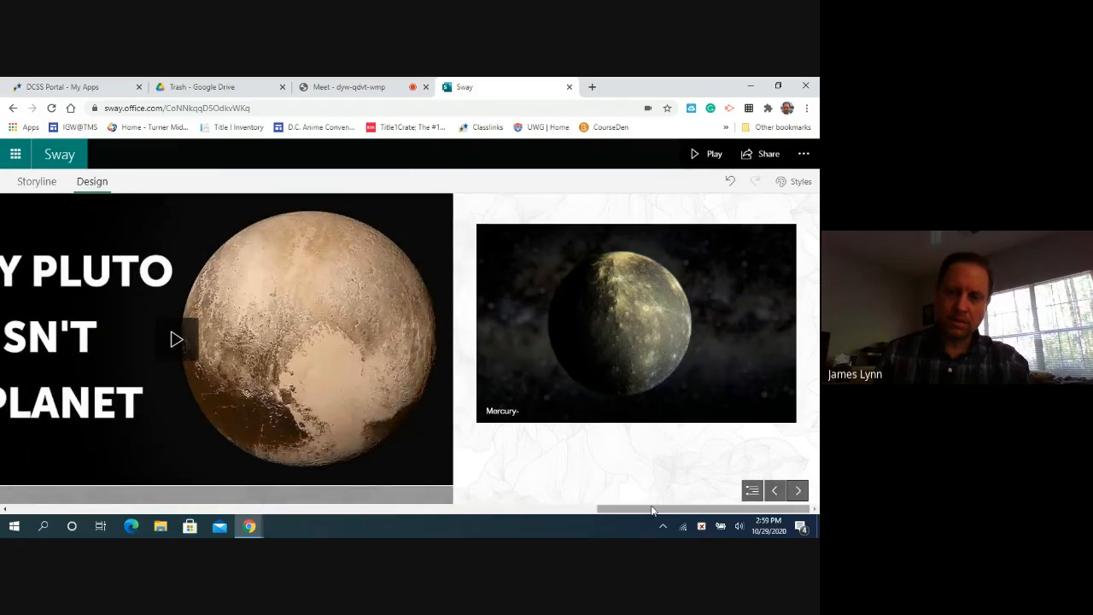
Step: Give the Mercury card the strongest emphasis level and emphasize its whole caption text
{"action": "left_click", "coordinate": [38, 182]}
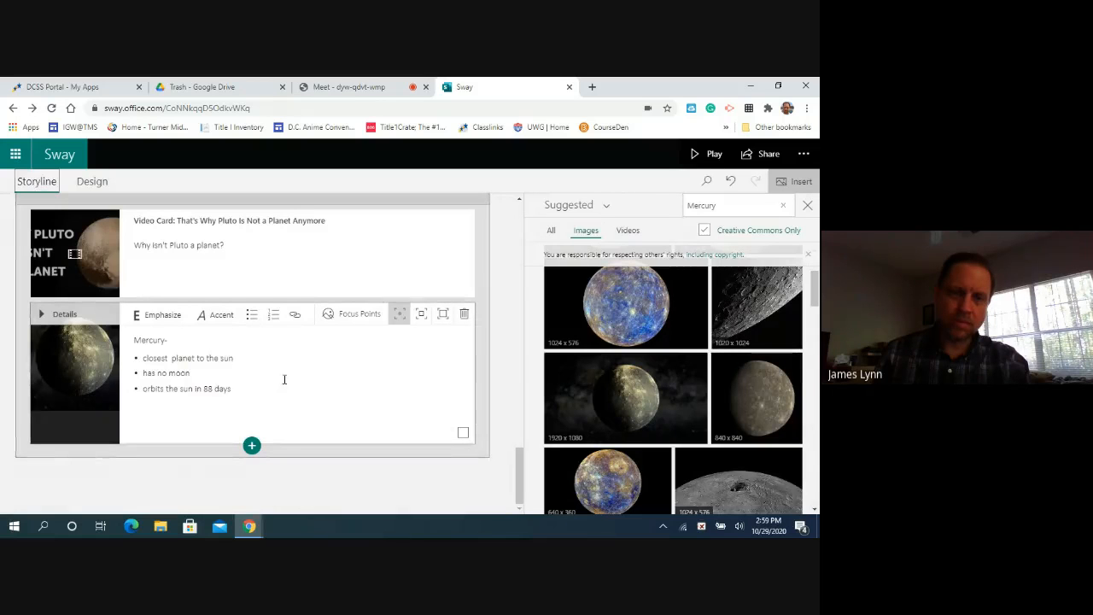
{"action": "left_click", "coordinate": [441, 316]}
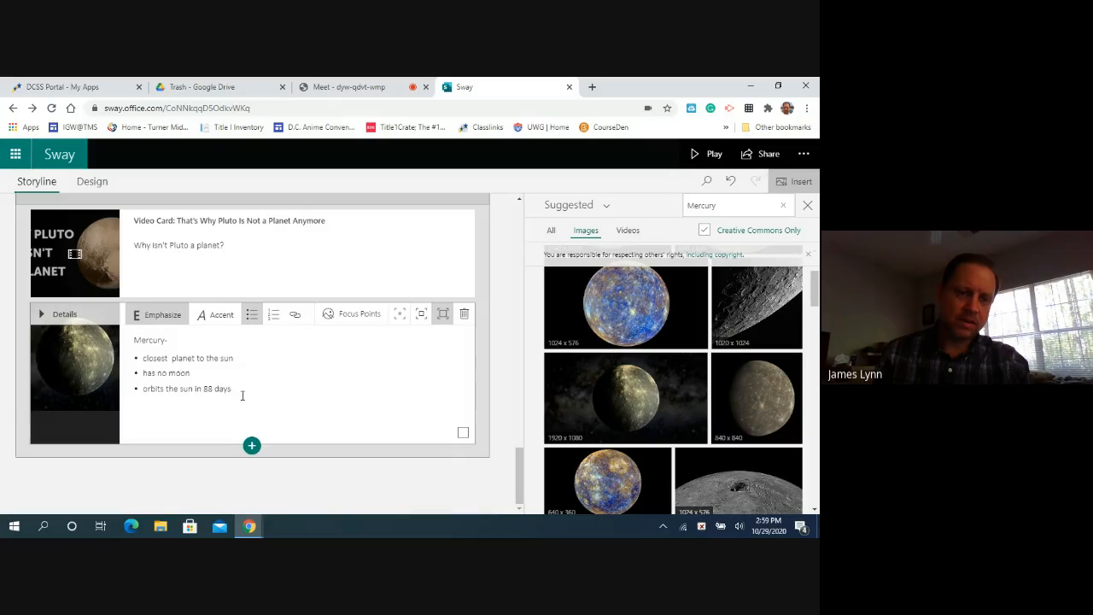
{"action": "left_click_drag", "start_coordinate": [239, 390], "coordinate": [141, 339]}
{"action": "left_click", "coordinate": [163, 314]}
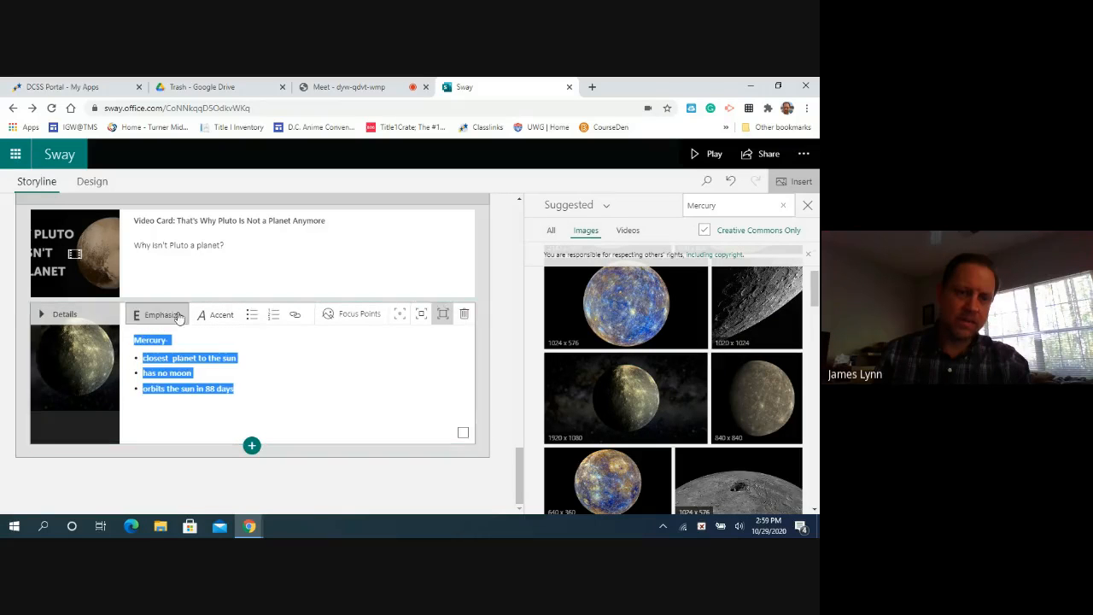
Step: Check in the design view how the enlarged Mercury image and its caption are displayed
{"action": "left_click", "coordinate": [93, 181]}
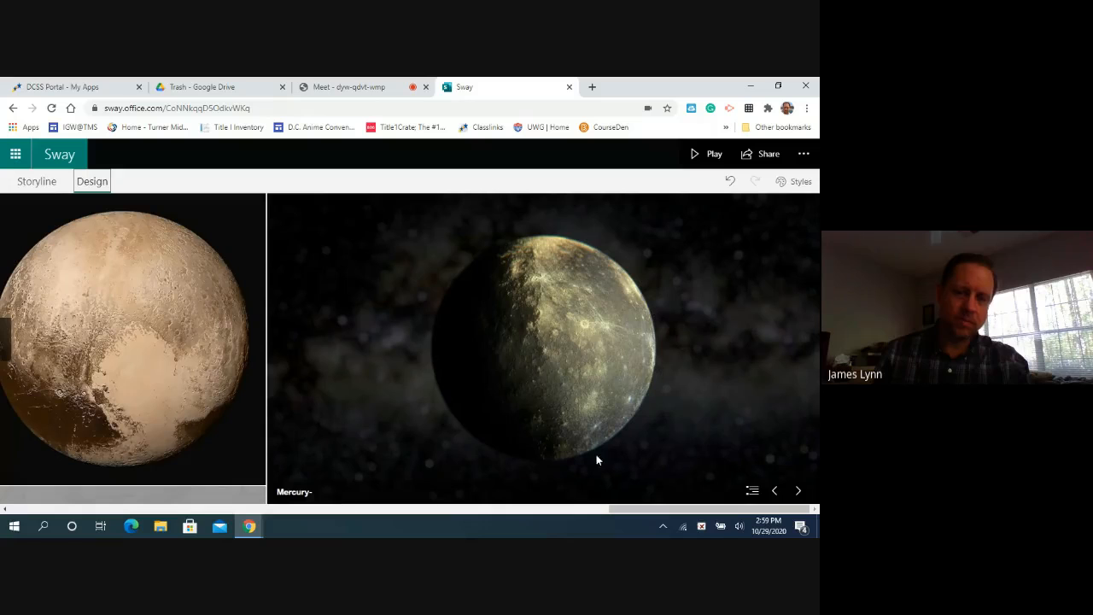
{"action": "left_click", "coordinate": [799, 494]}
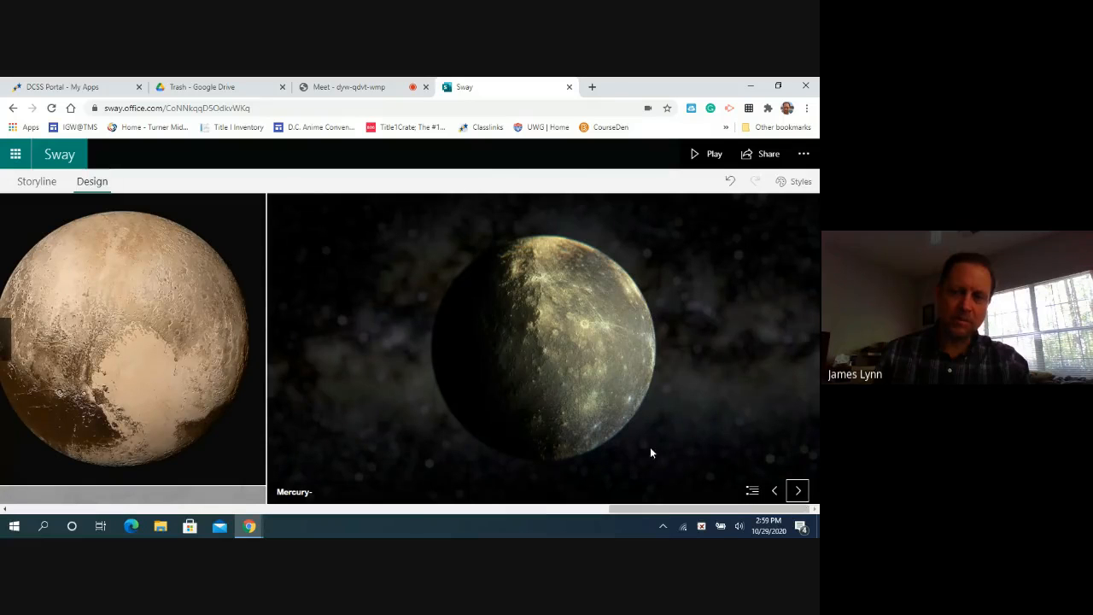
{"action": "left_click", "coordinate": [36, 182]}
{"action": "left_click", "coordinate": [300, 492]}
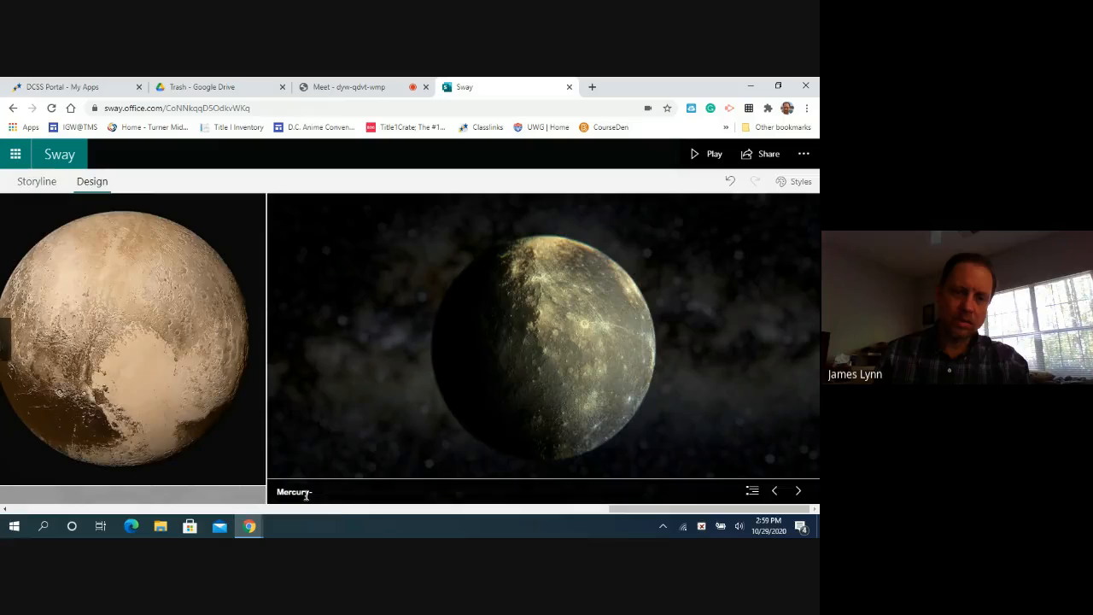
Step: Set the Mercury card back to the lowest emphasis level and preview it in the design view
{"action": "left_click", "coordinate": [36, 181]}
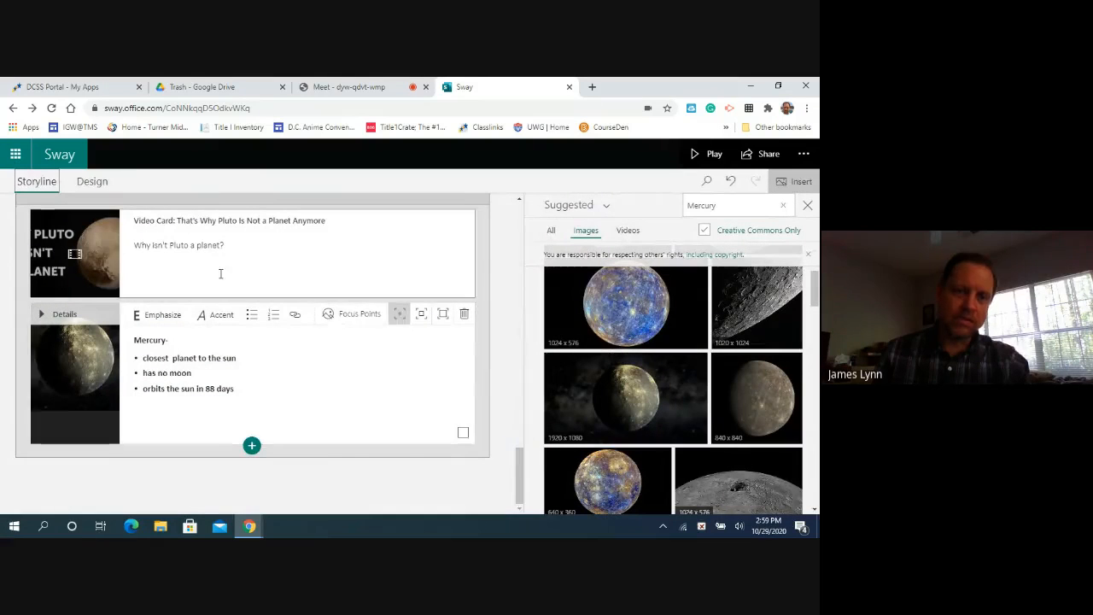
{"action": "left_click", "coordinate": [98, 184]}
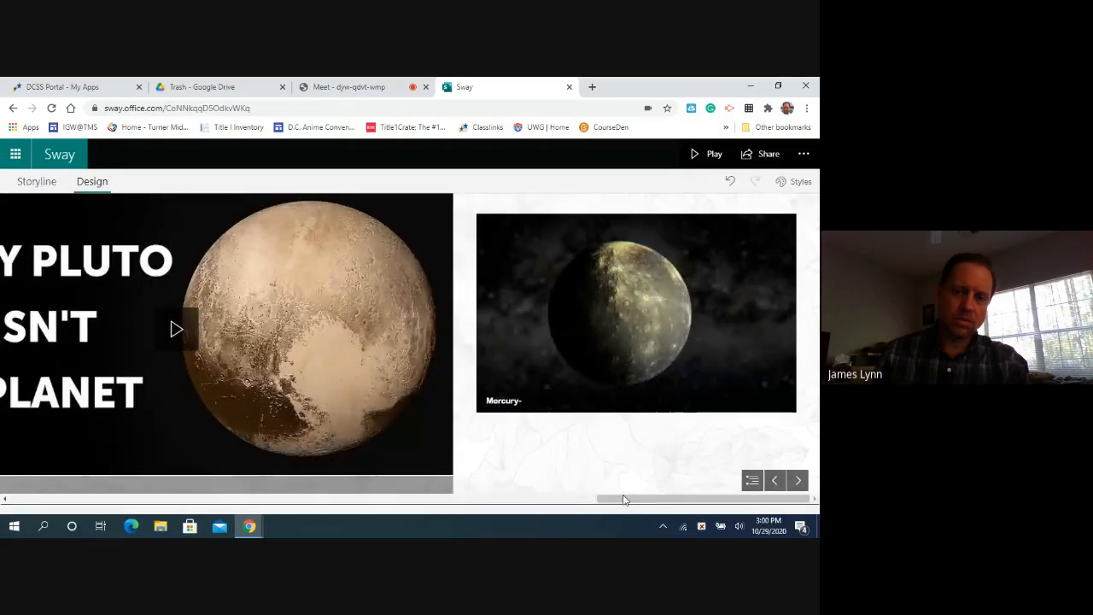
{"action": "left_click_drag", "start_coordinate": [626, 499], "coordinate": [792, 505]}
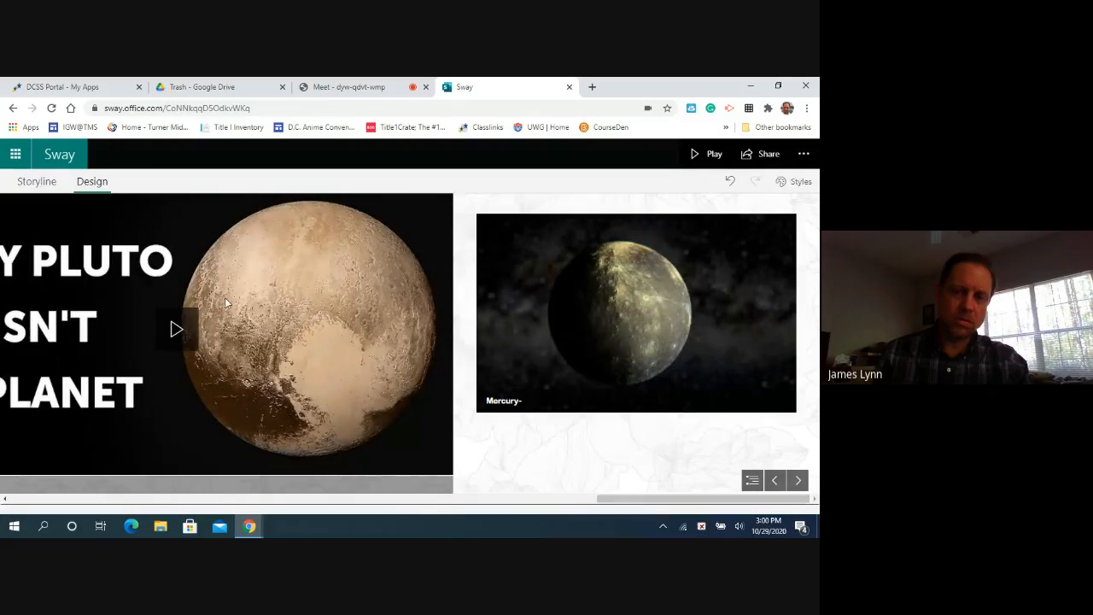
{"action": "left_click", "coordinate": [41, 181]}
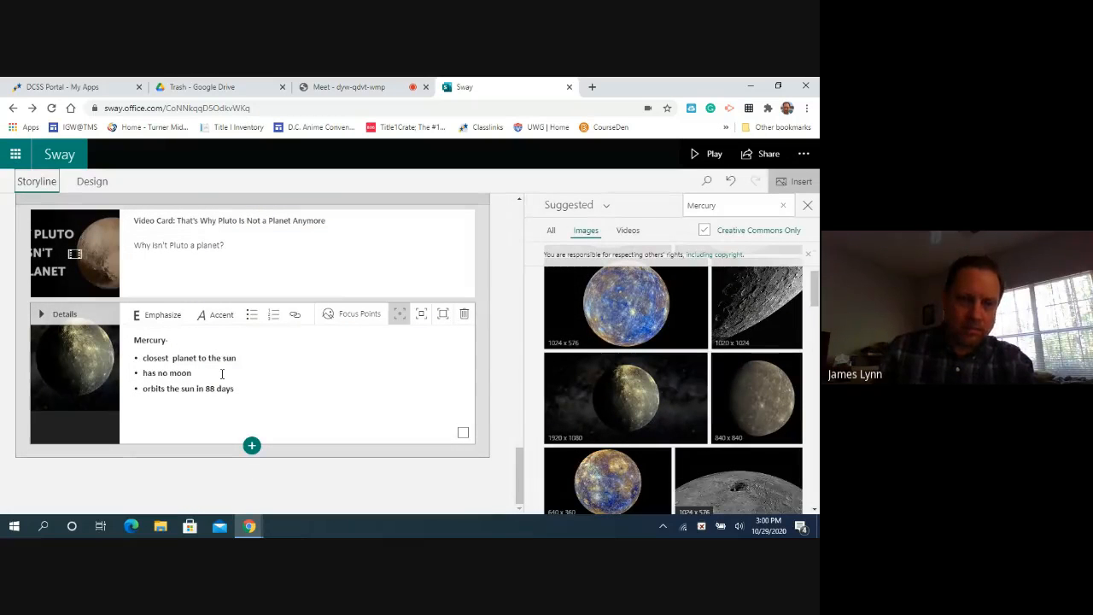
{"action": "left_click", "coordinate": [217, 301]}
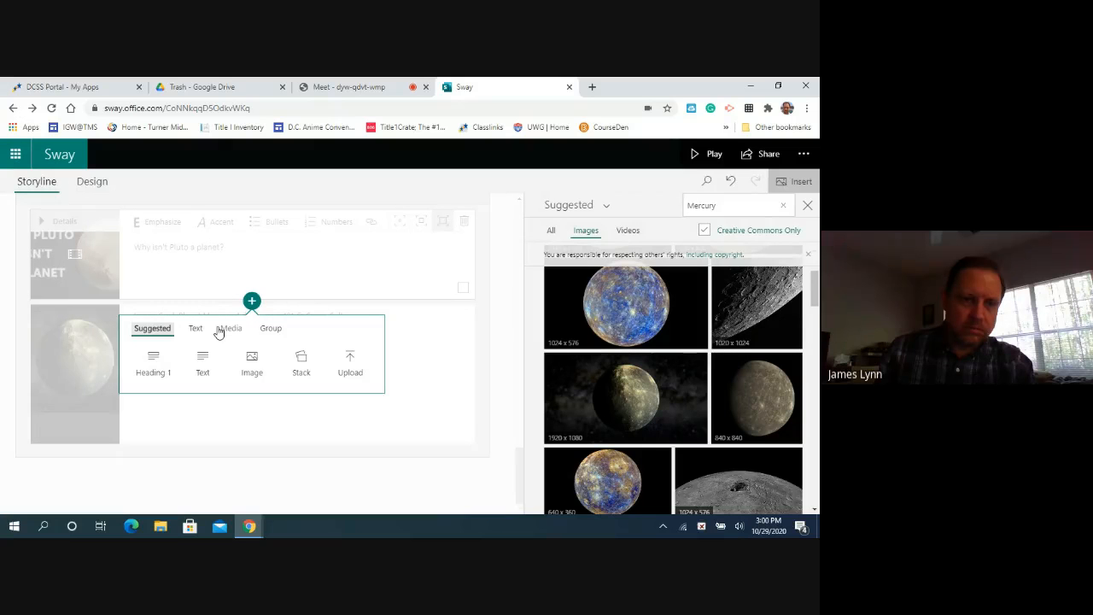
{"action": "left_click", "coordinate": [458, 362]}
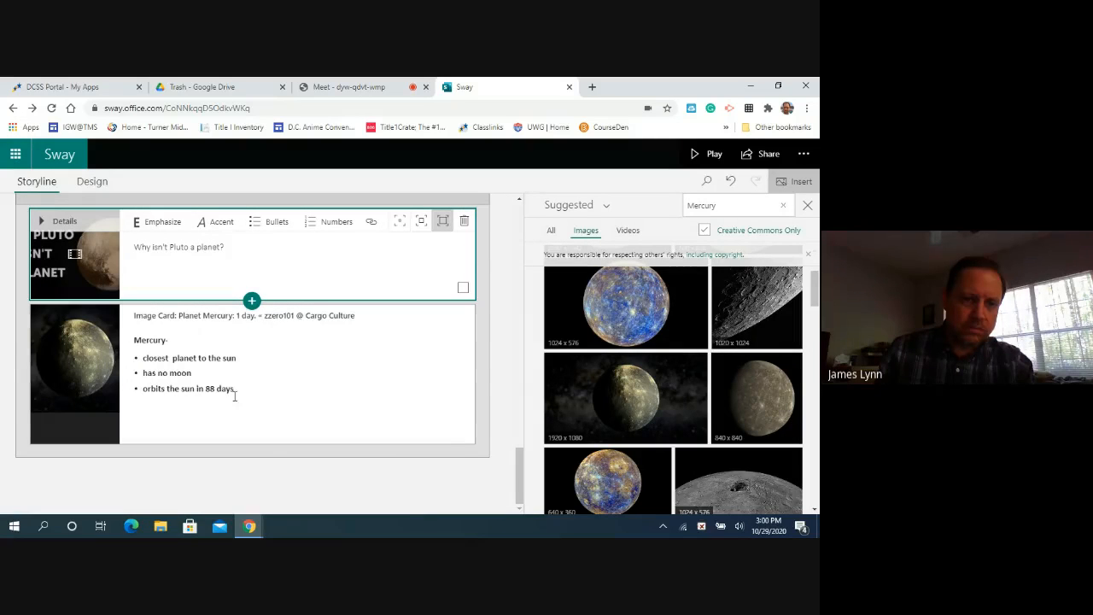
{"action": "left_click_drag", "start_coordinate": [239, 392], "coordinate": [133, 339]}
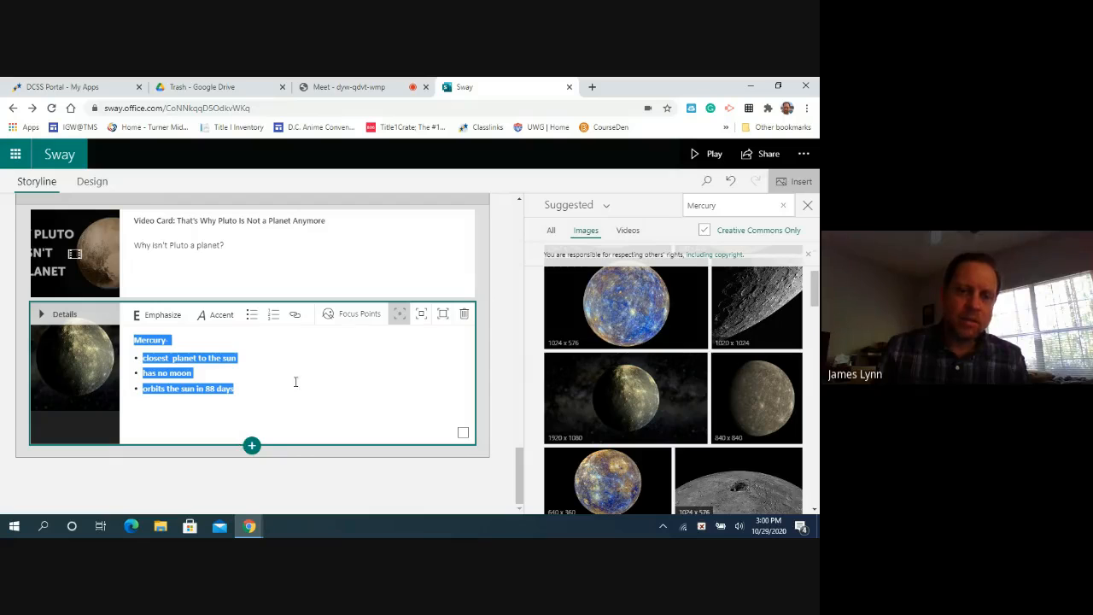
Step: Add a text card below the Mercury card and enter "Sources/Refernces" in it
{"action": "left_click", "coordinate": [252, 445]}
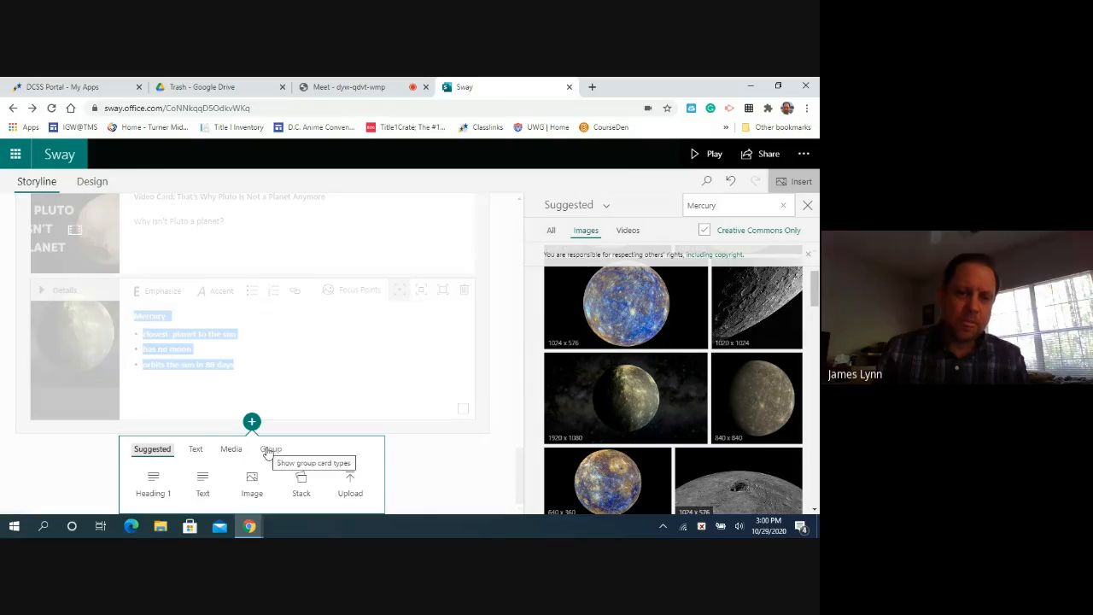
{"action": "left_click", "coordinate": [195, 448]}
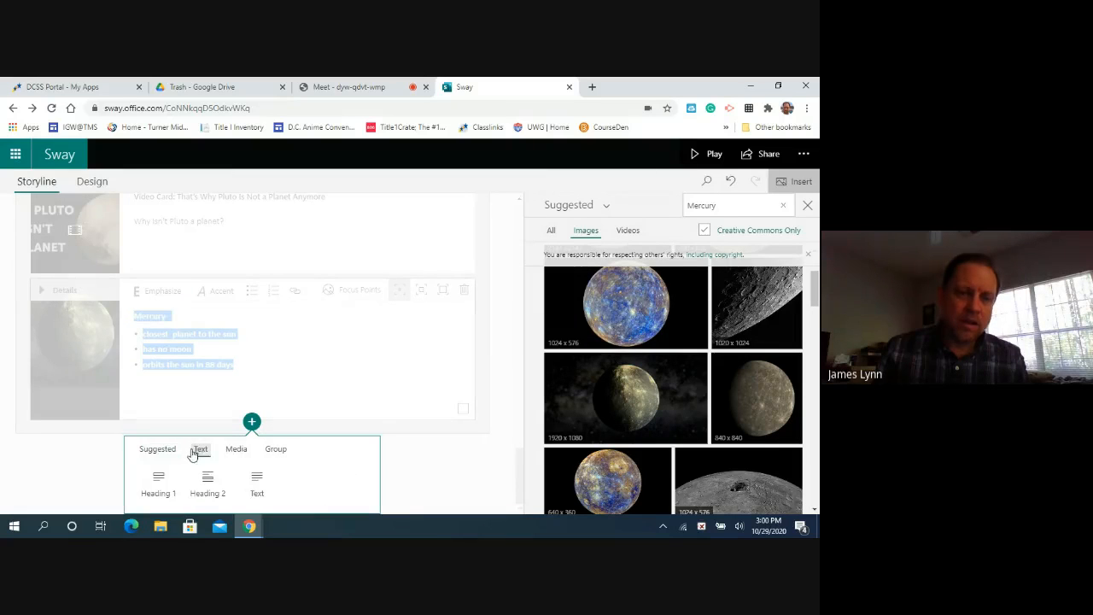
{"action": "left_click", "coordinate": [257, 481]}
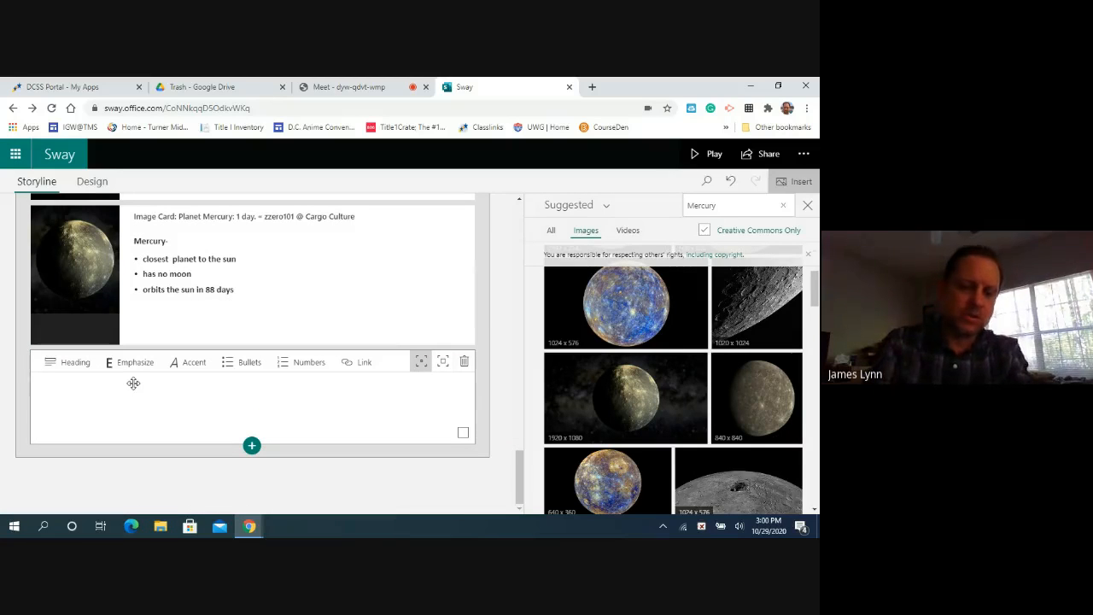
{"action": "type", "text": "Sources"}
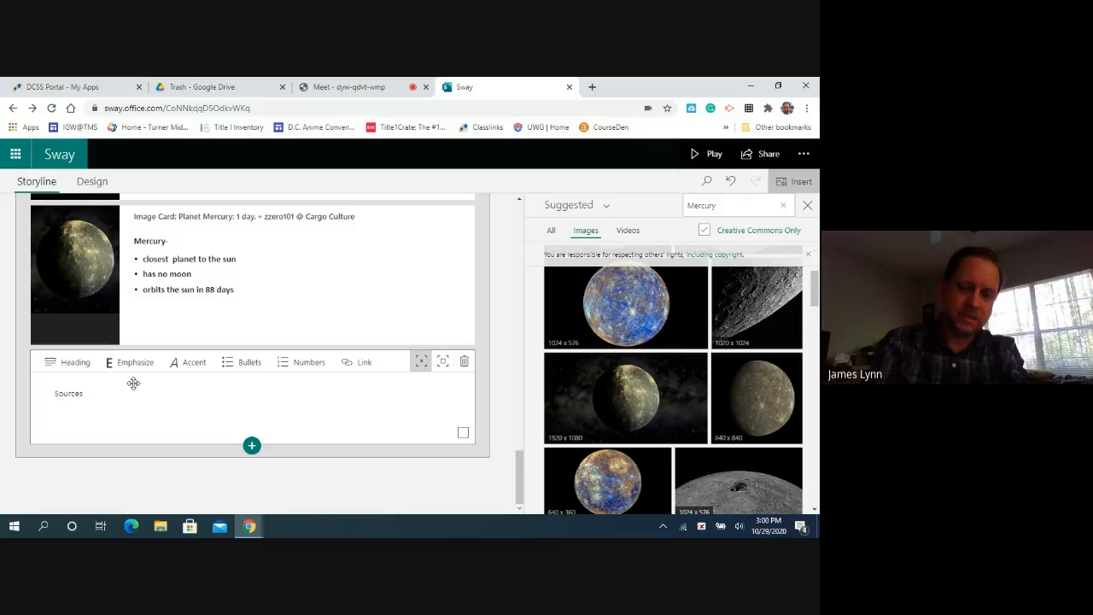
{"action": "type", "text": "/Re"}
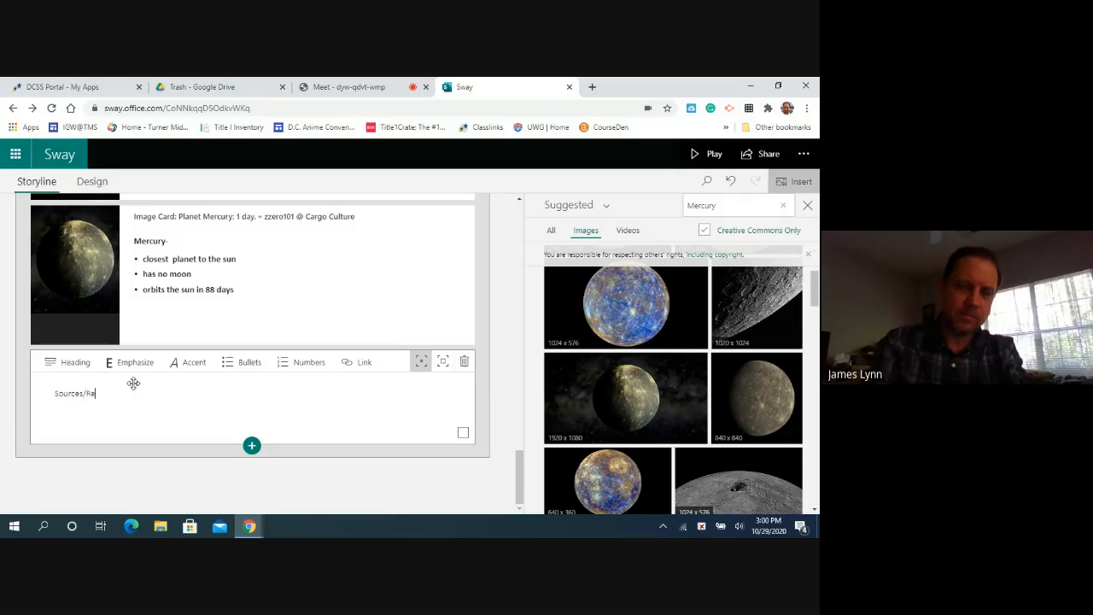
{"action": "type", "text": "fernces"}
{"action": "key", "text": "Return"}
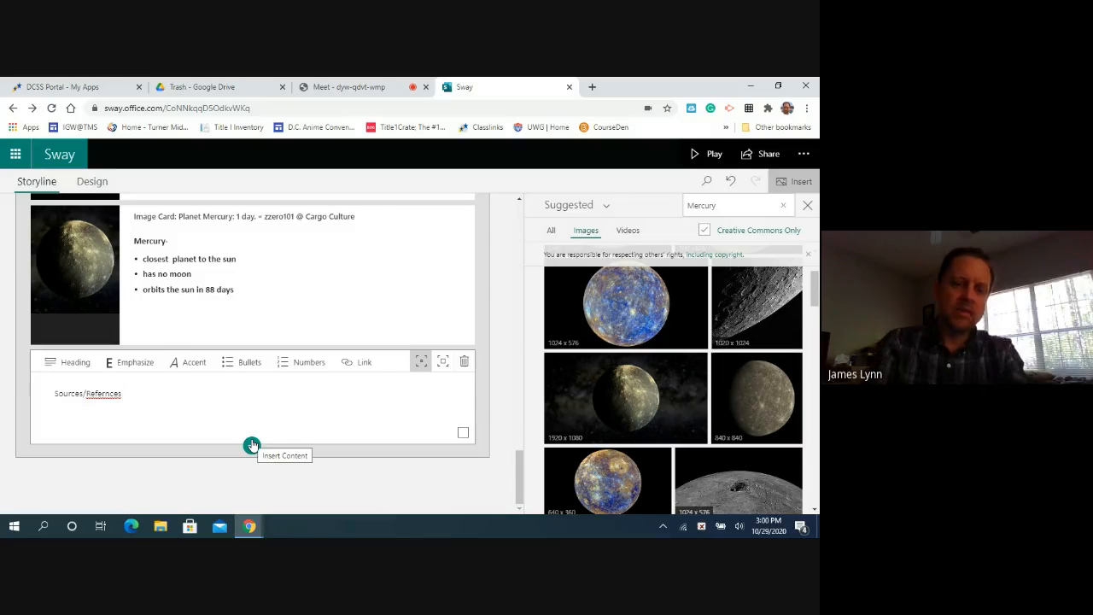
Step: Add the line "sources go here." to the text card and insert a Comparison group below it
{"action": "type", "text": "sources go here"}
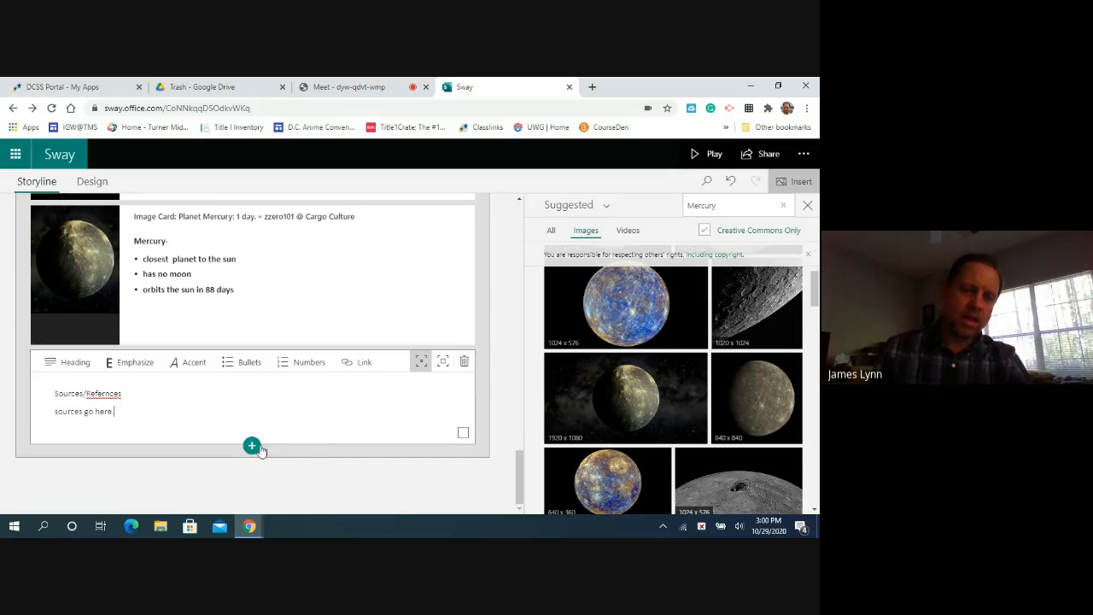
{"action": "left_click", "coordinate": [252, 450]}
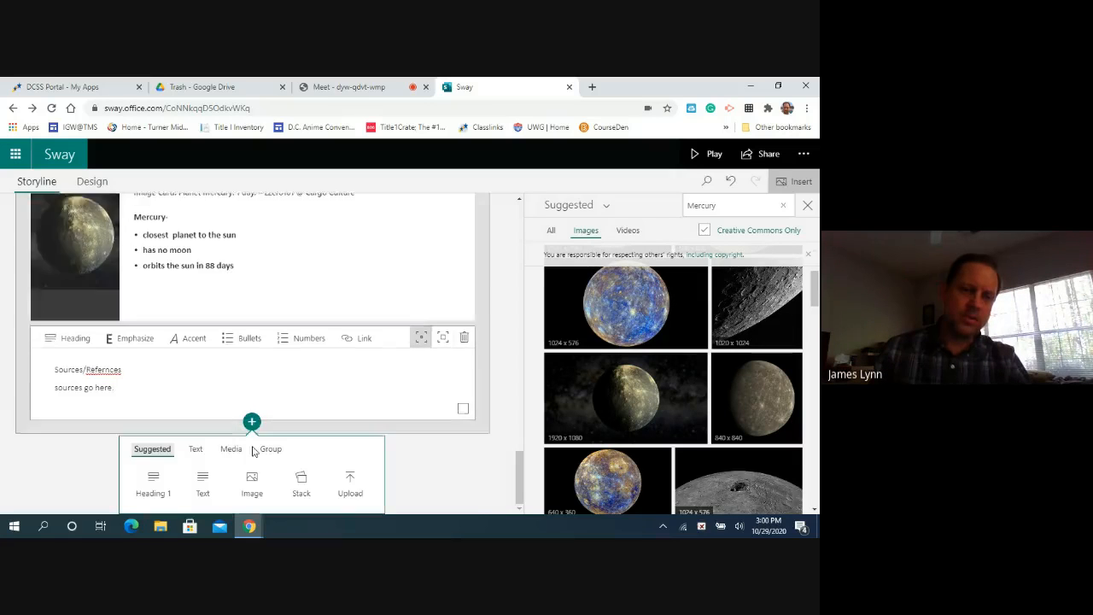
{"action": "left_click", "coordinate": [232, 450]}
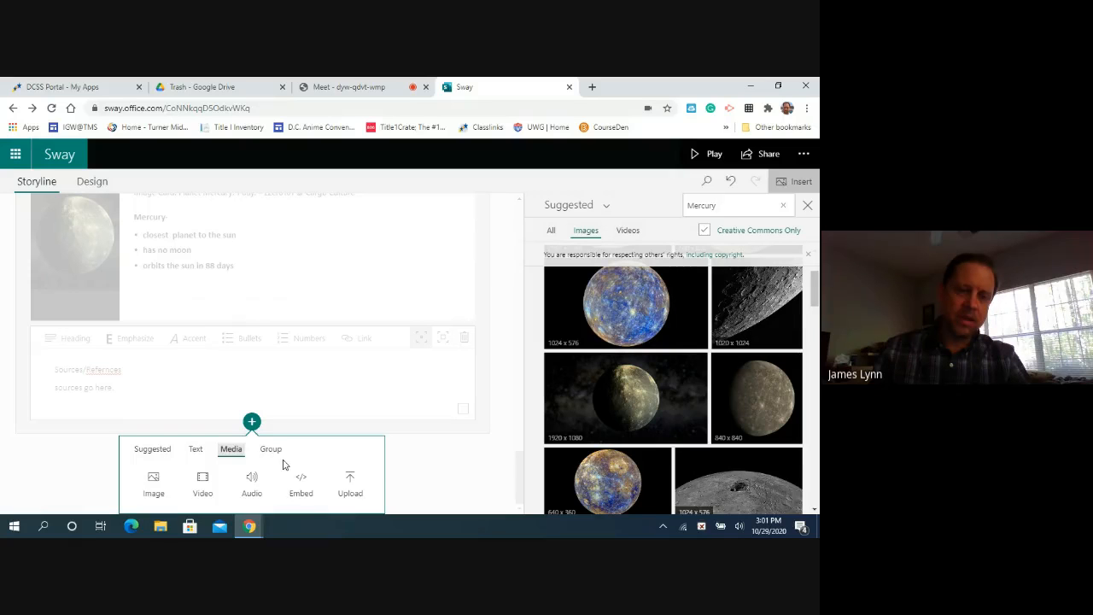
{"action": "left_click", "coordinate": [270, 451]}
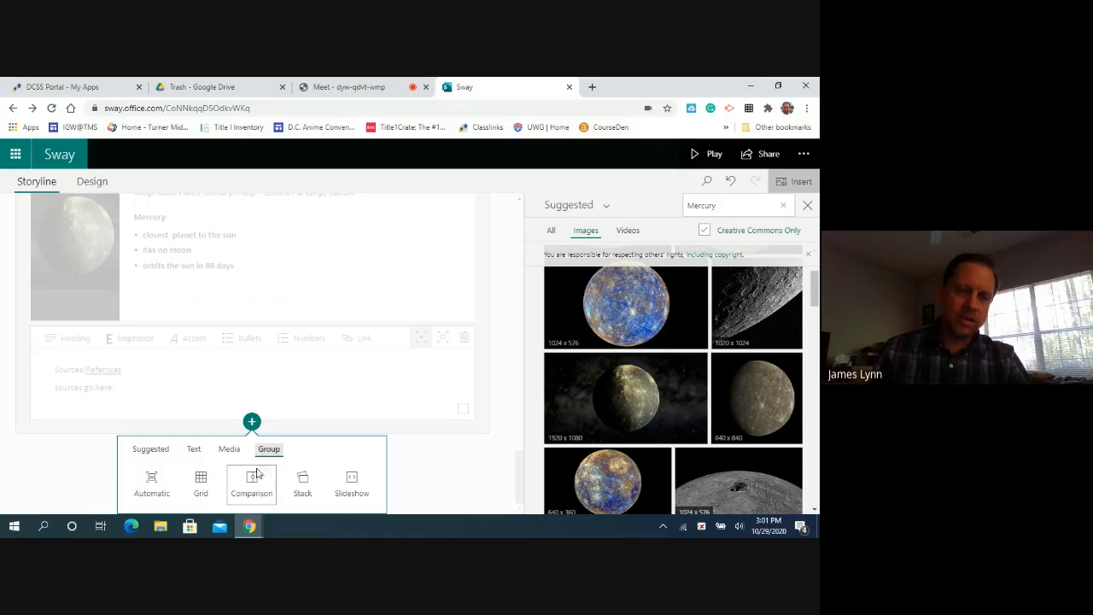
{"action": "left_click", "coordinate": [252, 483]}
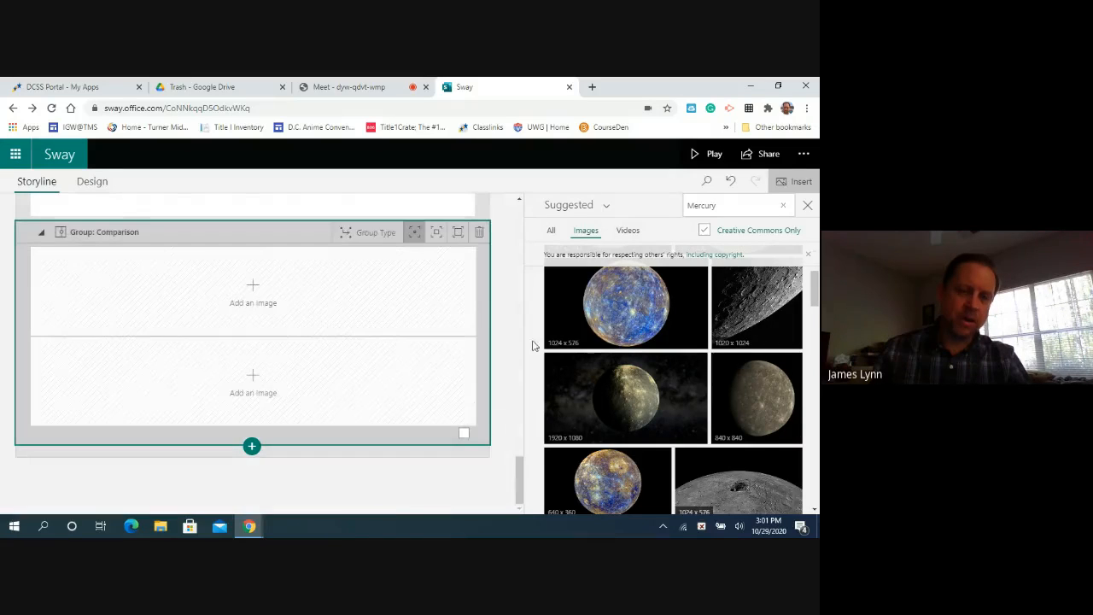
Step: Find images with the searches "venus" and "earth" and place one of each planet in the Comparison group's two slots
{"action": "double_click", "coordinate": [729, 206]}
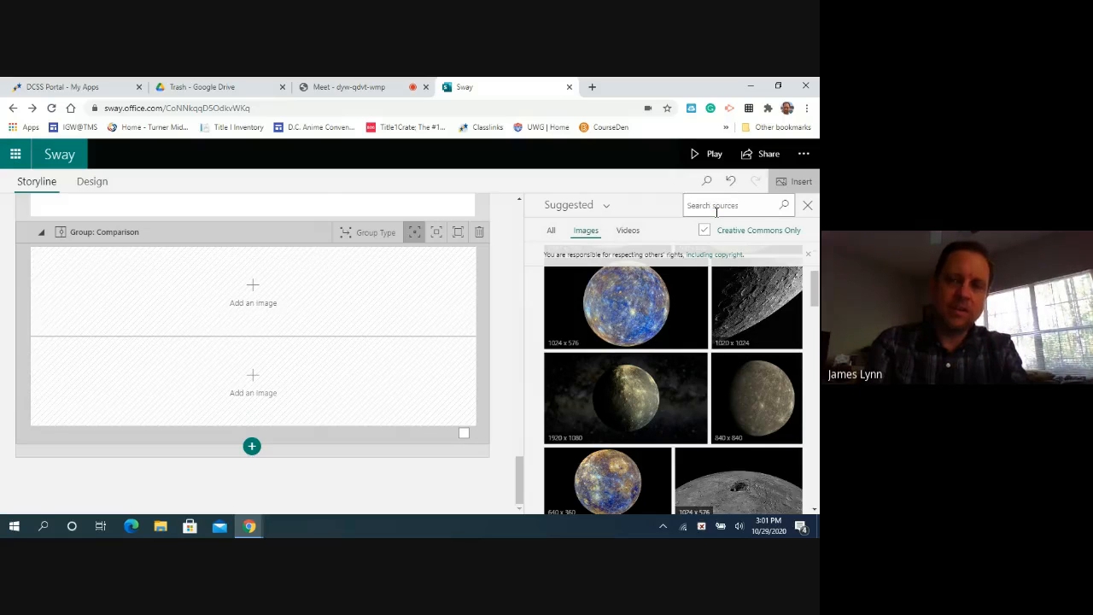
{"action": "type", "text": "s"}
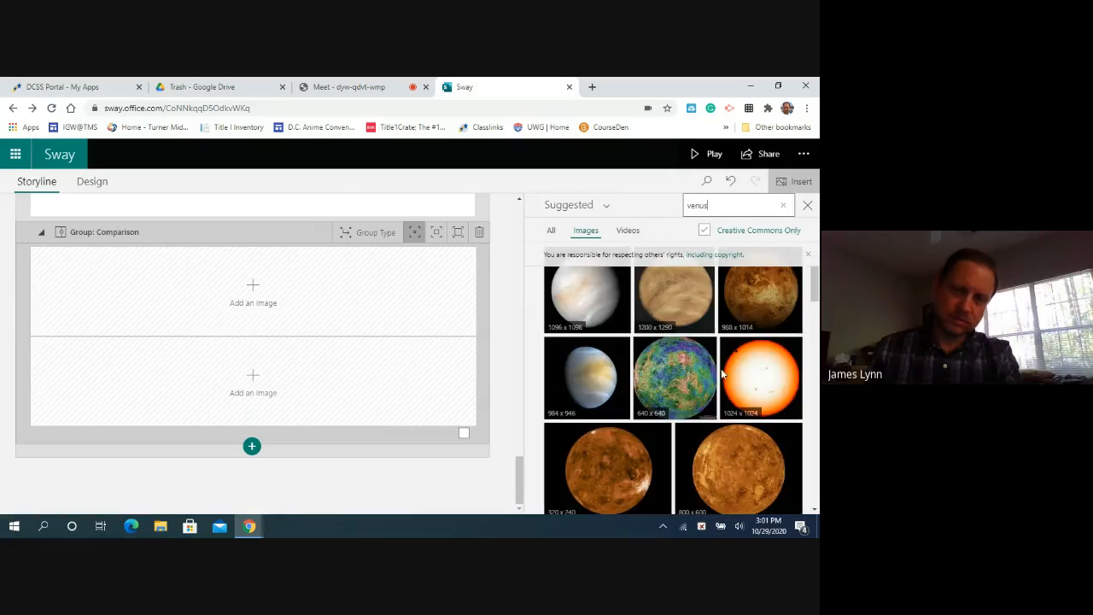
{"action": "left_click_drag", "start_coordinate": [693, 296], "coordinate": [250, 299]}
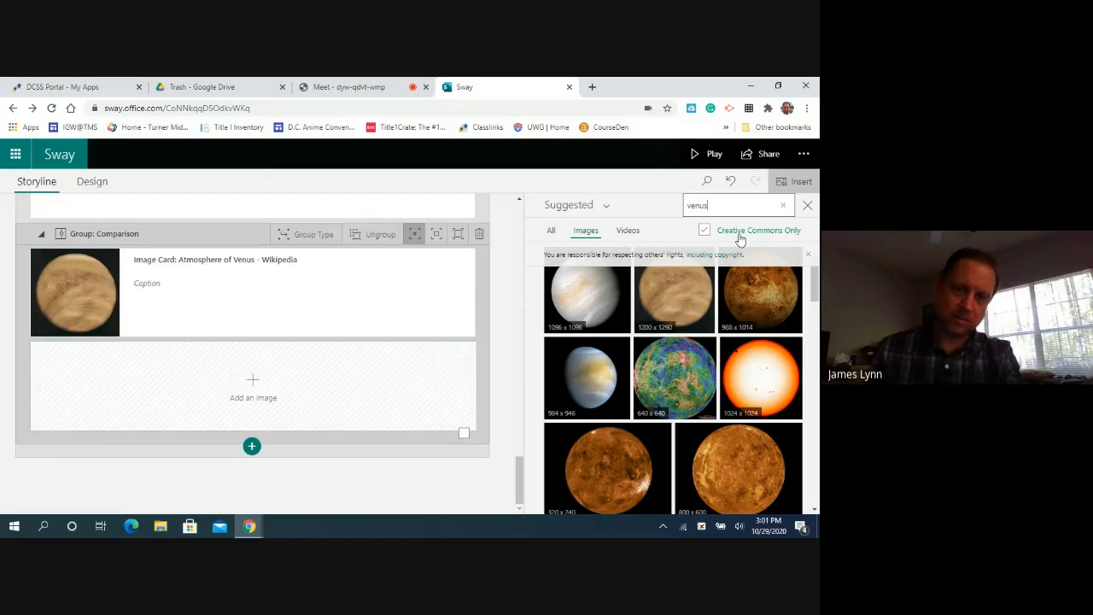
{"action": "type", "text": "ear"}
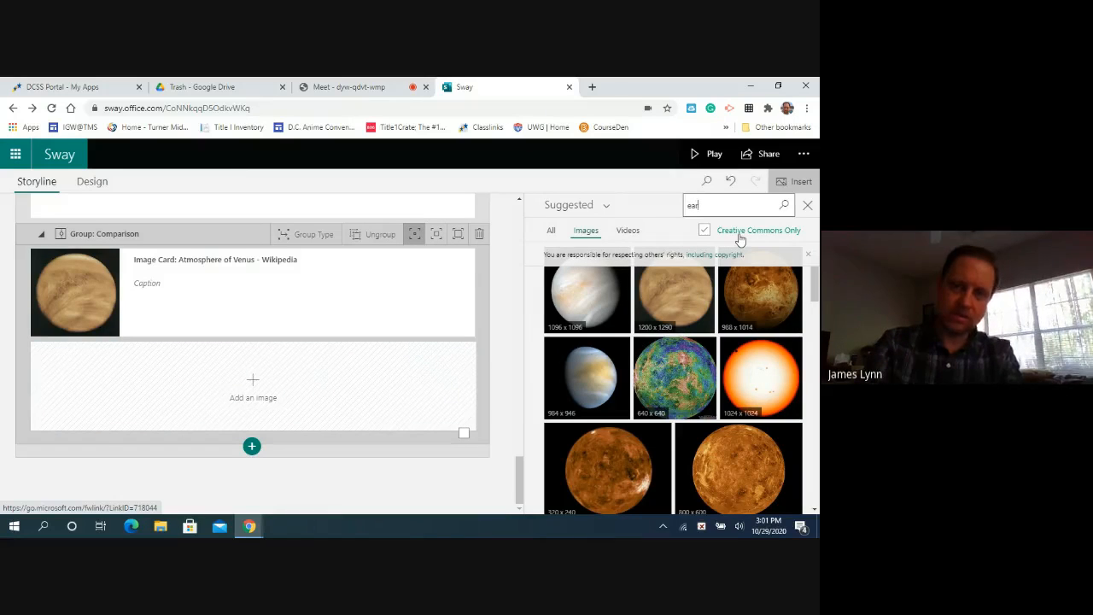
{"action": "type", "text": "th"}
{"action": "key", "text": "Return"}
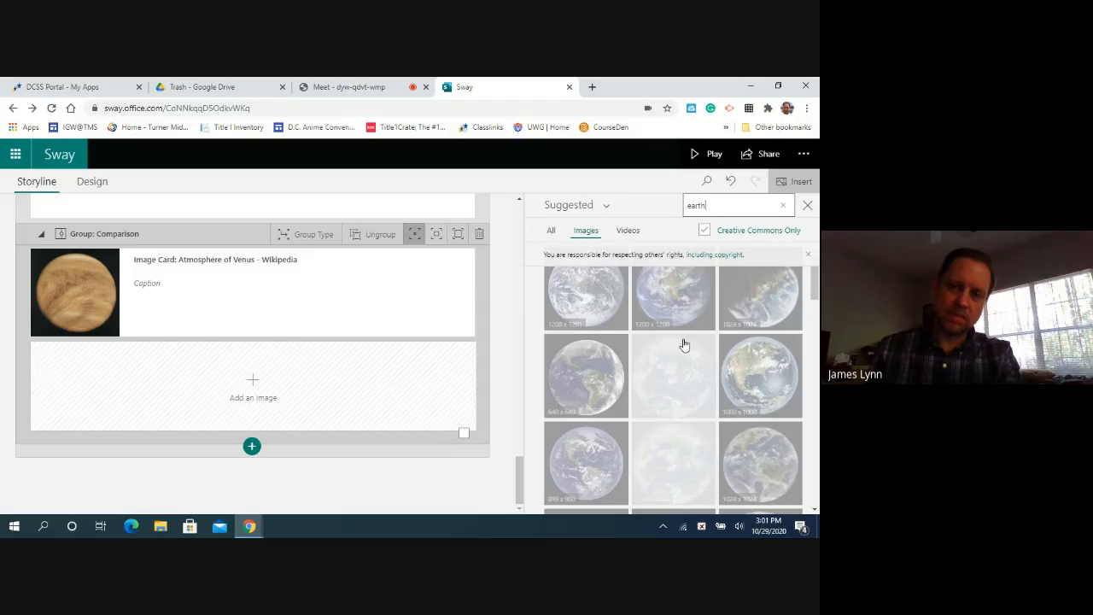
{"action": "left_click_drag", "start_coordinate": [684, 344], "coordinate": [263, 380]}
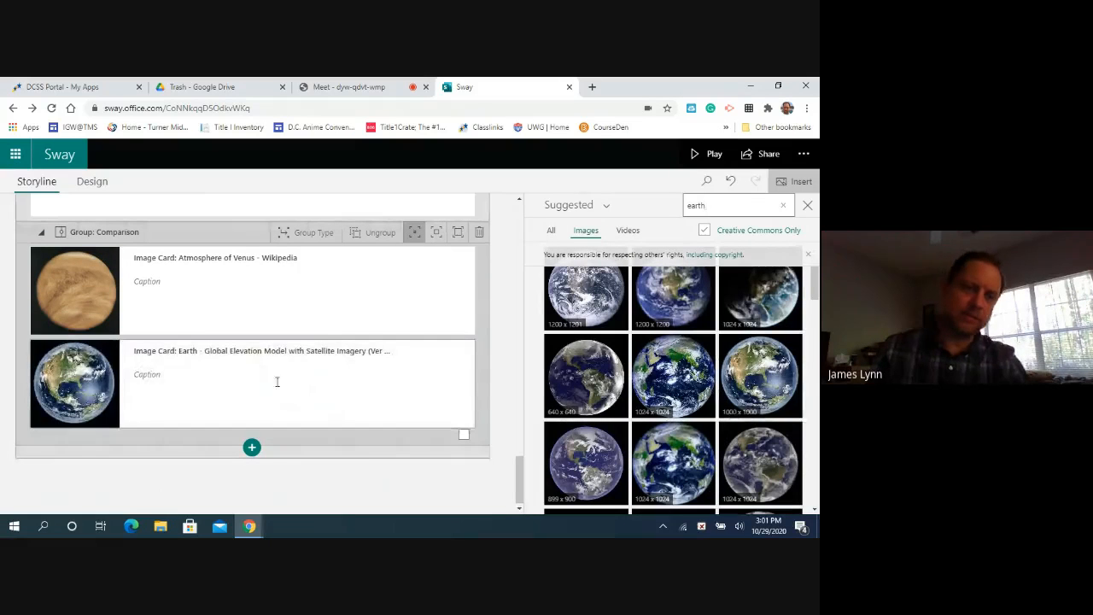
Step: Preview the Venus and Earth comparison in the design view and try its slider
{"action": "left_click", "coordinate": [90, 182]}
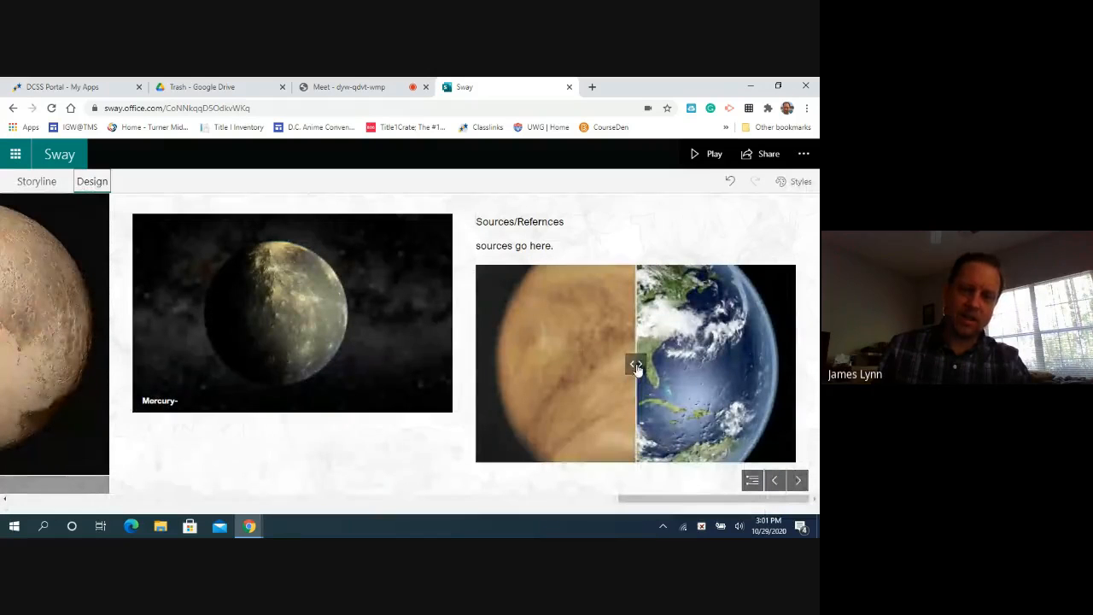
{"action": "mouse_move", "coordinate": [636, 364]}
{"action": "left_mouse_down"}
{"action": "mouse_move", "coordinate": [507, 365]}
{"action": "mouse_move", "coordinate": [779, 367]}
{"action": "mouse_move", "coordinate": [471, 373]}
{"action": "mouse_move", "coordinate": [771, 369]}
{"action": "mouse_move", "coordinate": [510, 374]}
{"action": "mouse_move", "coordinate": [761, 369]}
{"action": "mouse_move", "coordinate": [566, 369]}
{"action": "mouse_move", "coordinate": [621, 369]}
{"action": "left_mouse_up"}
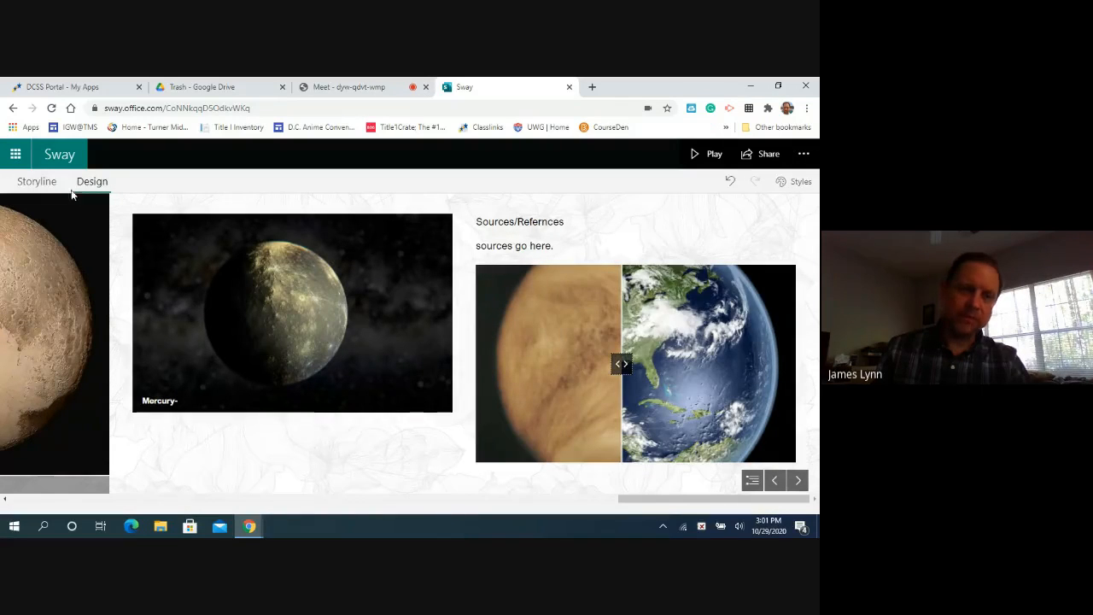
{"action": "left_click", "coordinate": [36, 181]}
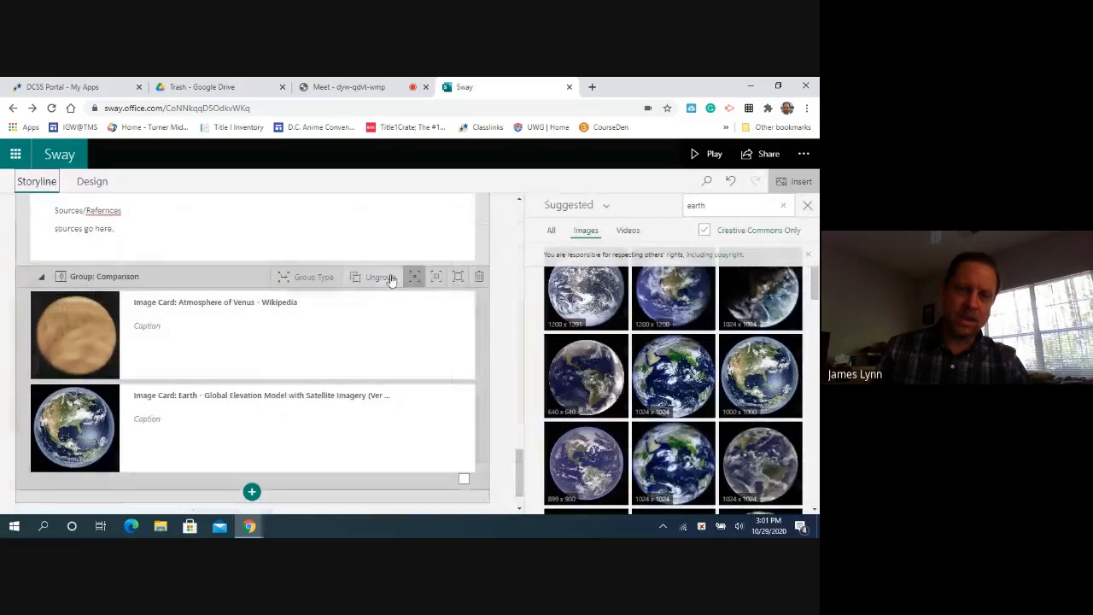
Step: Insert an Automatic group below the Comparison group and add an Earth image to it
{"action": "left_click", "coordinate": [251, 493]}
{"action": "left_click", "coordinate": [274, 450]}
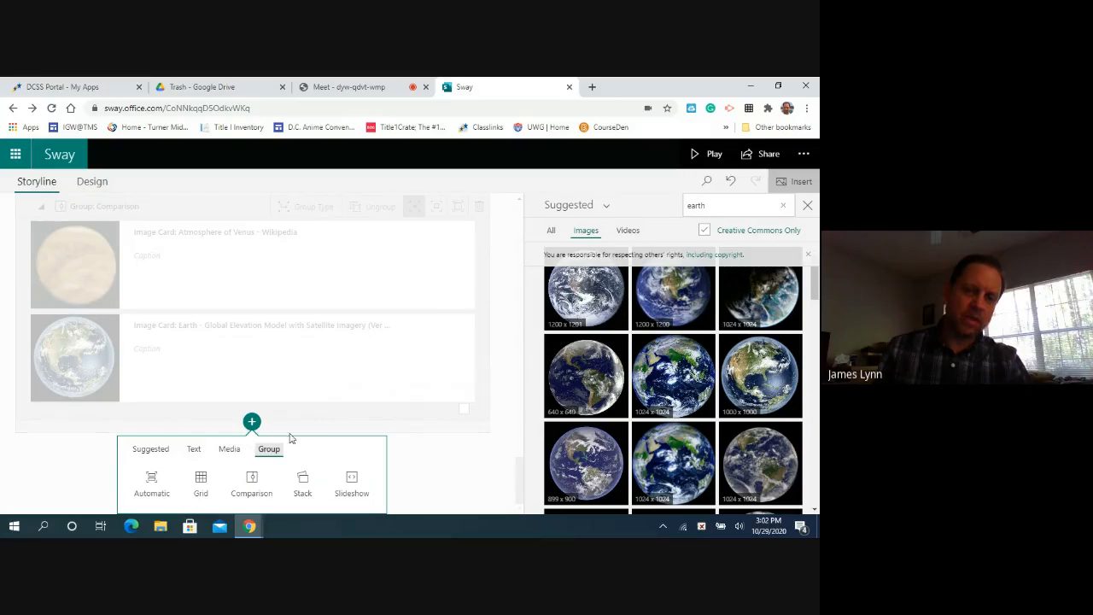
{"action": "left_click", "coordinate": [152, 484]}
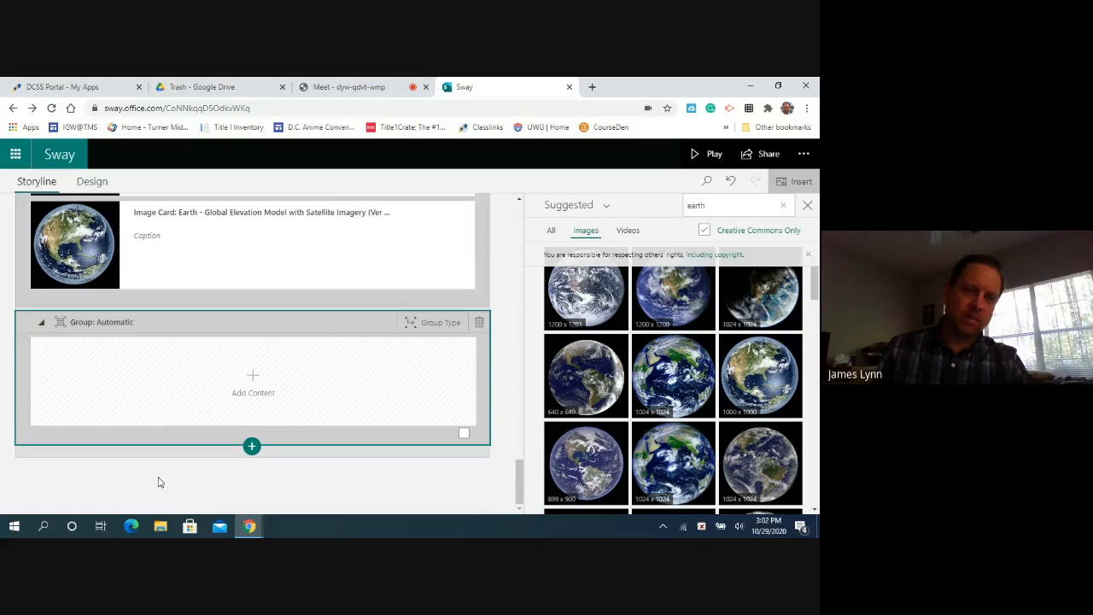
{"action": "left_click_drag", "start_coordinate": [683, 286], "coordinate": [256, 378]}
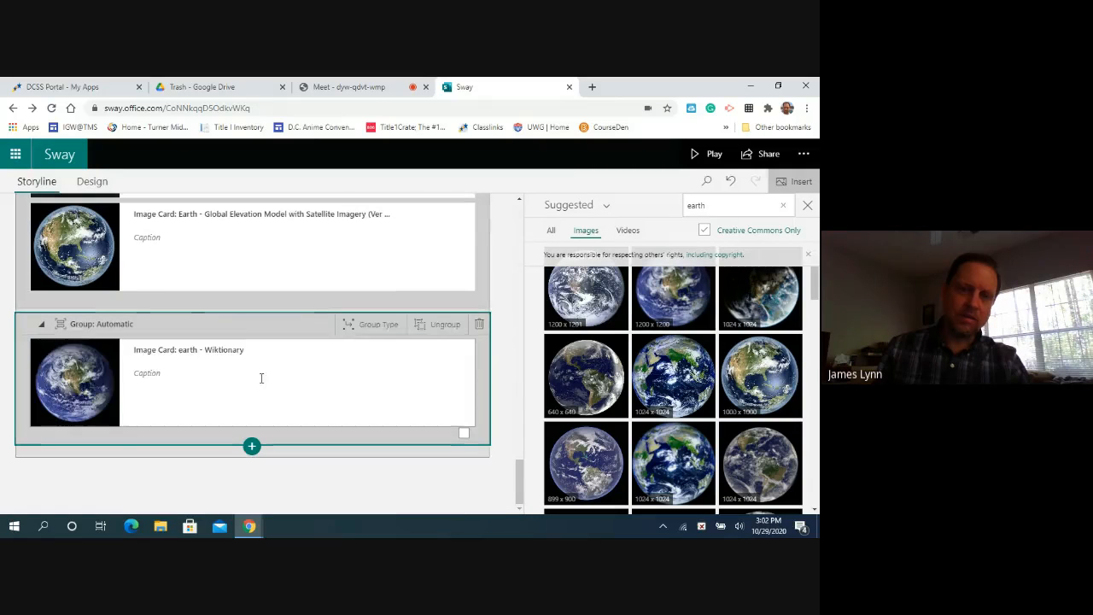
Step: Search for "moon" images, add a full moon image below Earth in the Automatic group, and preview it in the design view
{"action": "double_click", "coordinate": [720, 206]}
{"action": "type", "text": "mo"}
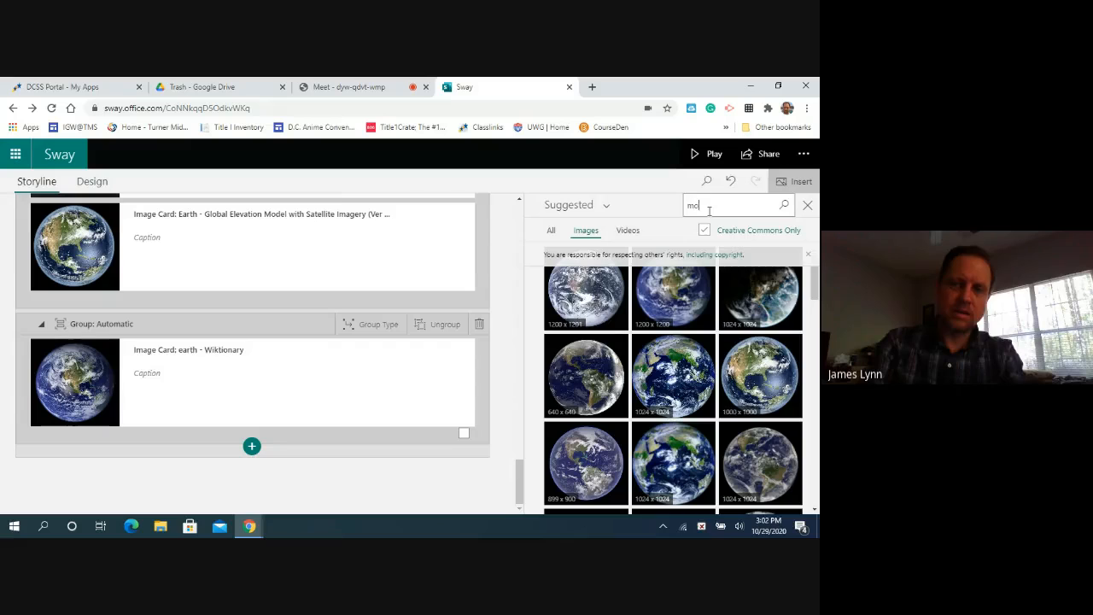
{"action": "type", "text": "on"}
{"action": "key", "text": "Return"}
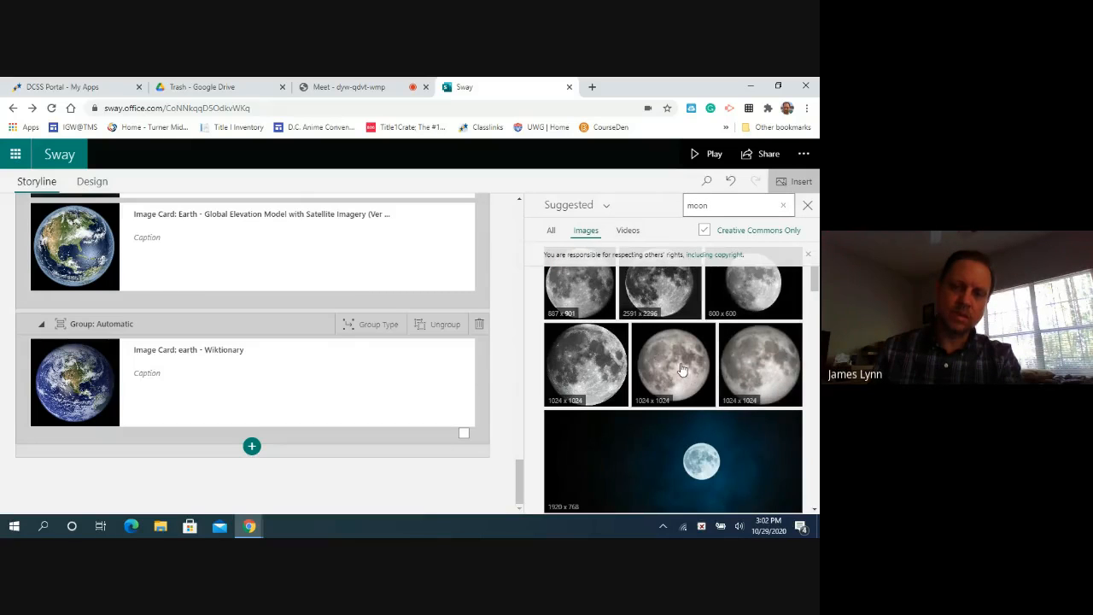
{"action": "left_click_drag", "start_coordinate": [681, 369], "coordinate": [285, 410]}
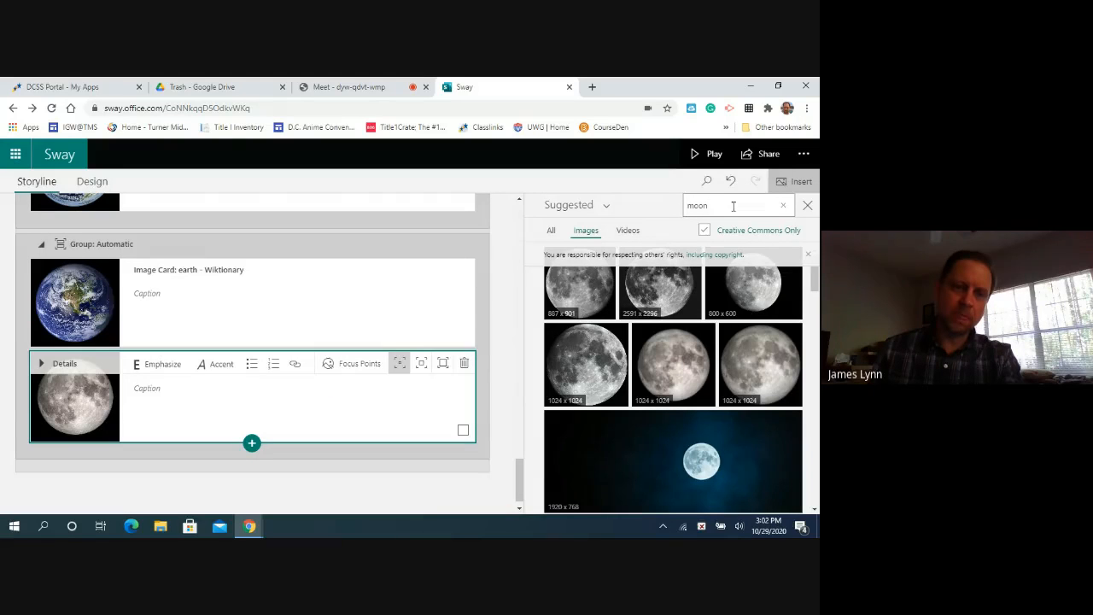
{"action": "left_click", "coordinate": [91, 181]}
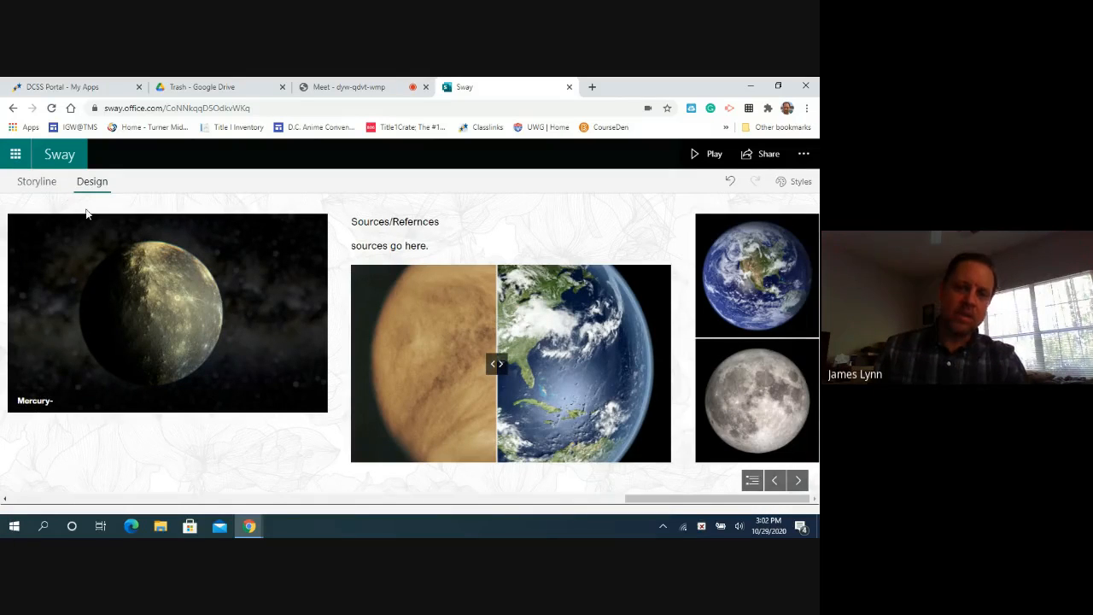
{"action": "left_click", "coordinate": [38, 183]}
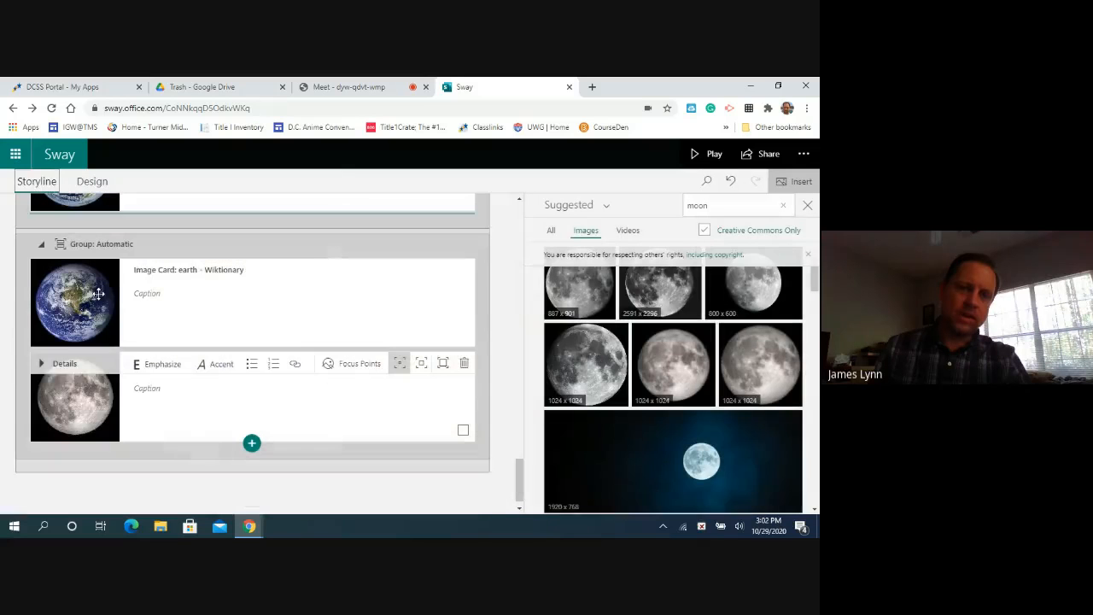
Step: Review the storyline's cards and groups from the Solar System title card to the final Automatic group
{"action": "scroll", "coordinate": [283, 478], "scroll_direction": "up", "scroll_amount": 15}
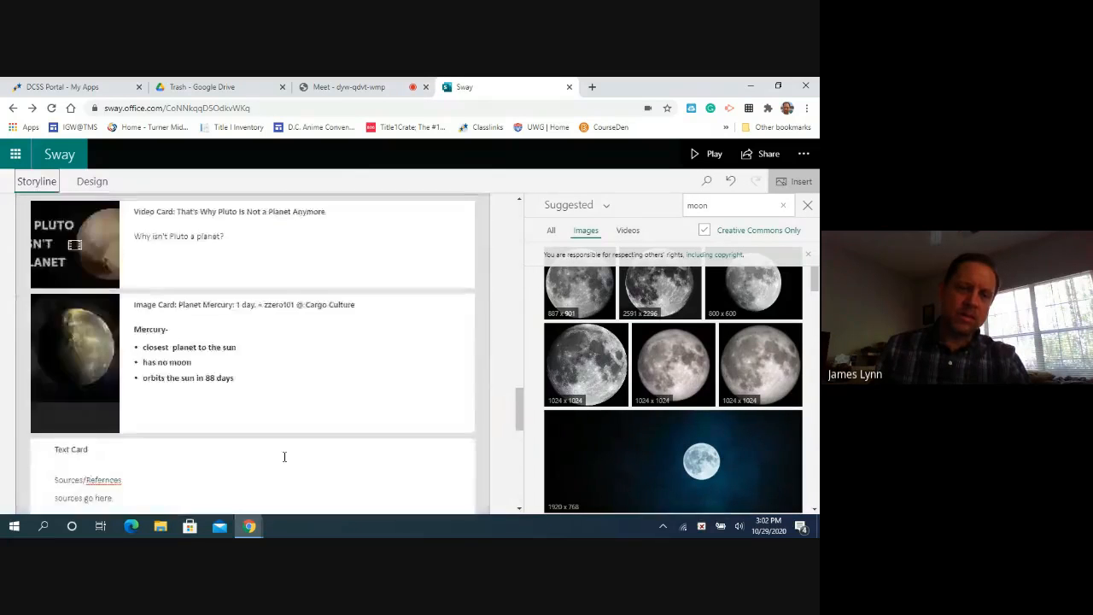
{"action": "scroll", "coordinate": [284, 456], "scroll_direction": "up", "scroll_amount": 8}
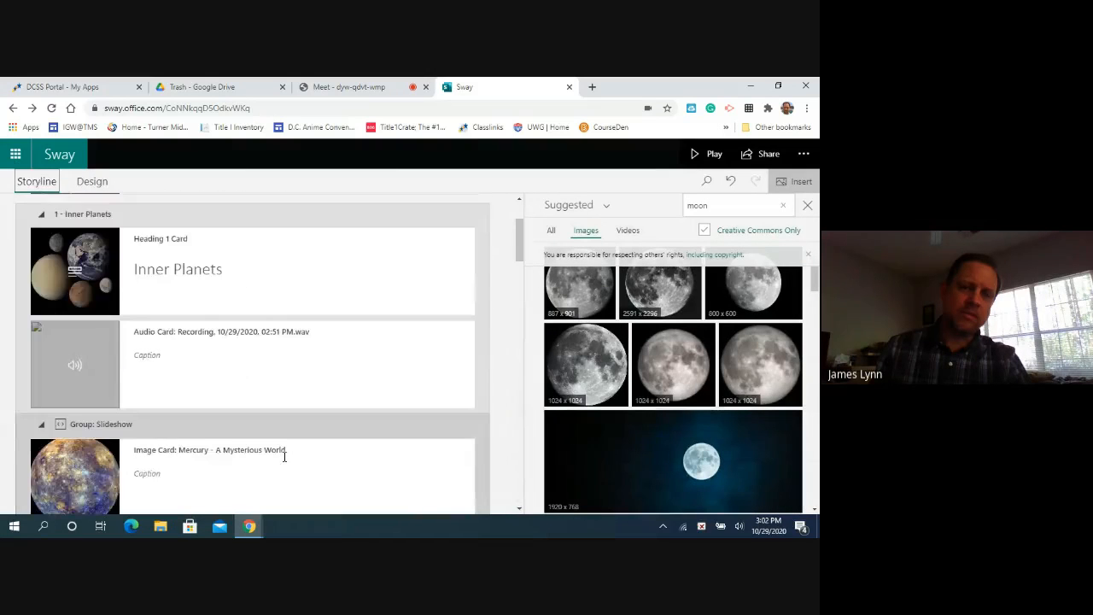
{"action": "scroll", "coordinate": [284, 457], "scroll_direction": "up", "scroll_amount": 3}
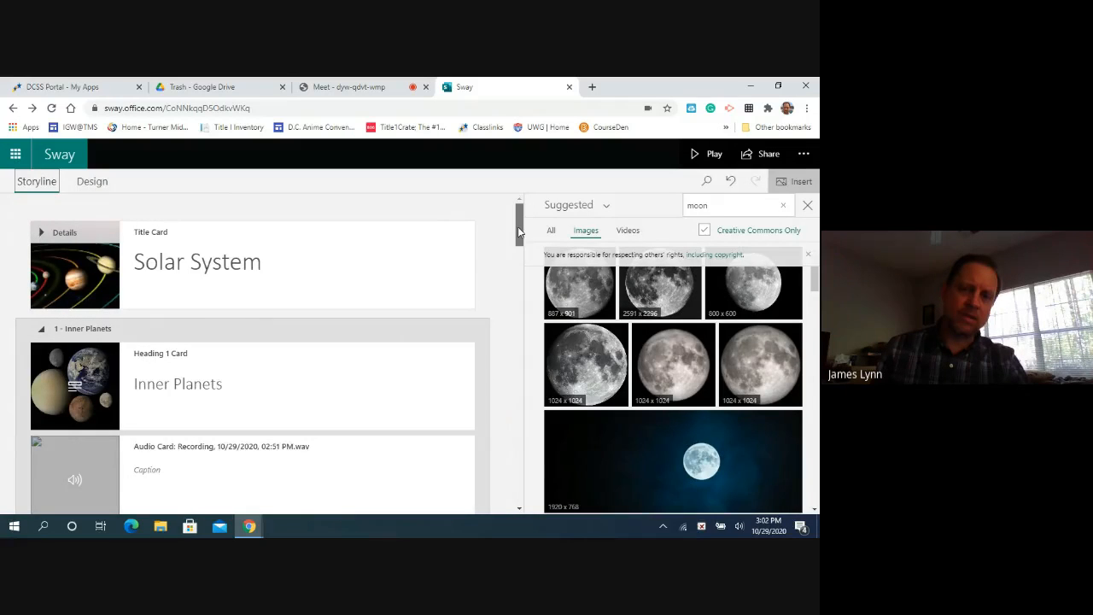
{"action": "mouse_move", "coordinate": [518, 231]}
{"action": "left_mouse_down"}
{"action": "mouse_move", "coordinate": [519, 282]}
{"action": "mouse_move", "coordinate": [526, 217]}
{"action": "left_mouse_up"}
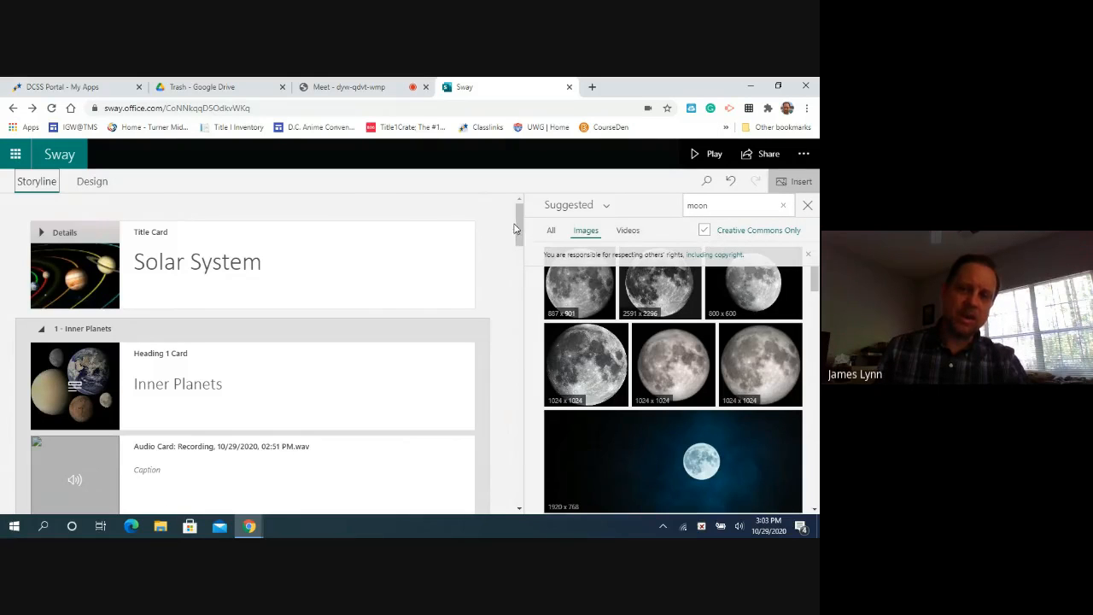
{"action": "left_click_drag", "start_coordinate": [519, 226], "coordinate": [497, 478]}
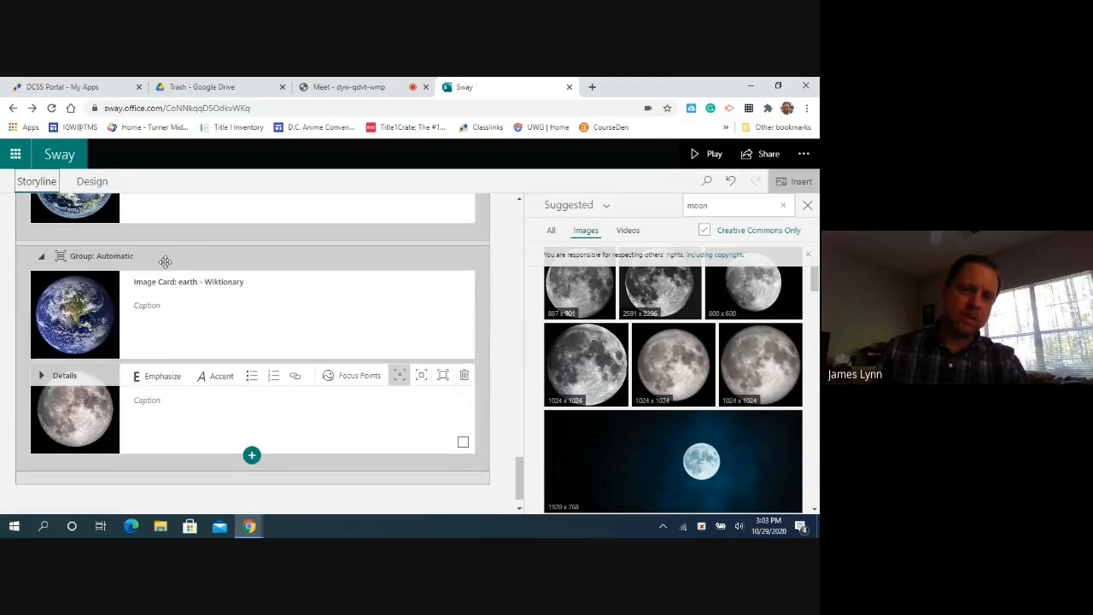
{"action": "left_click_drag", "start_coordinate": [178, 255], "coordinate": [215, 358]}
{"action": "scroll", "coordinate": [211, 354], "scroll_direction": "down", "scroll_amount": 2}
{"action": "scroll", "coordinate": [219, 373], "scroll_direction": "down", "scroll_amount": 5}
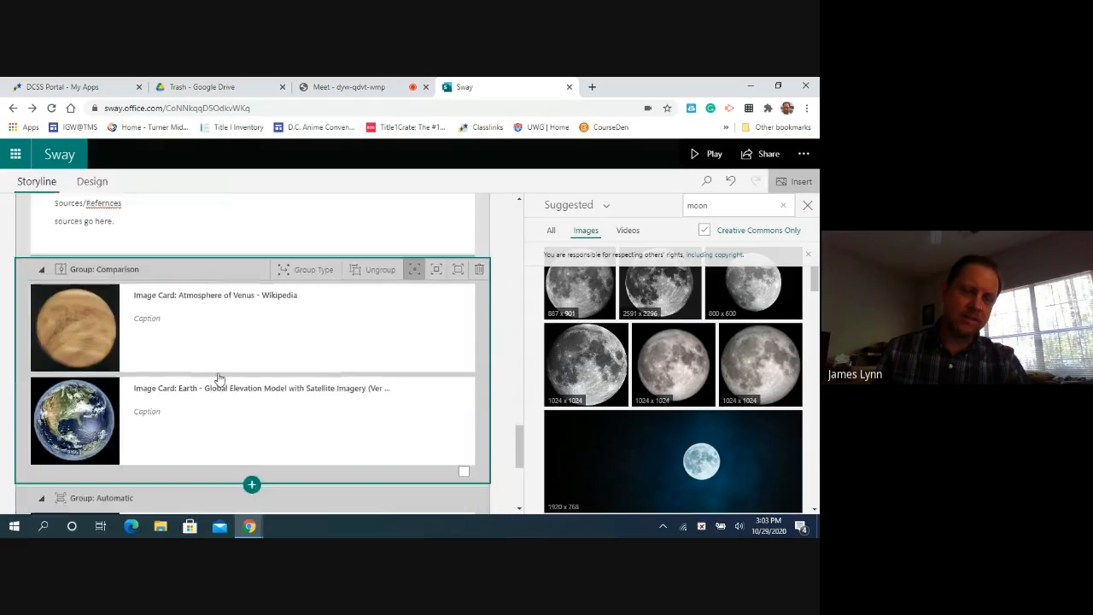
{"action": "scroll", "coordinate": [220, 373], "scroll_direction": "up", "scroll_amount": 15}
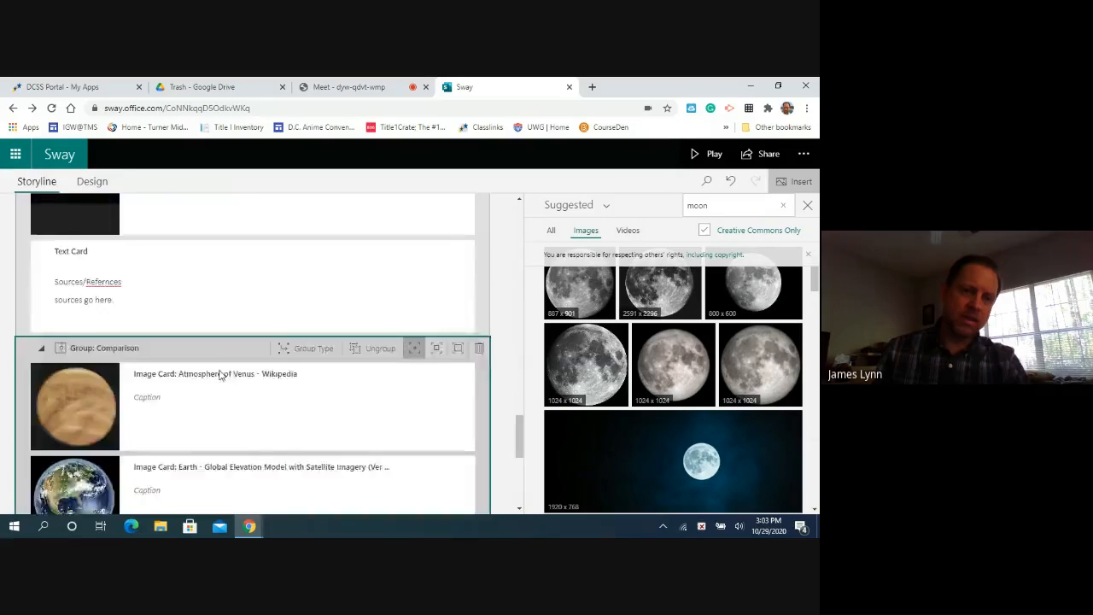
{"action": "scroll", "coordinate": [221, 369], "scroll_direction": "up", "scroll_amount": 10}
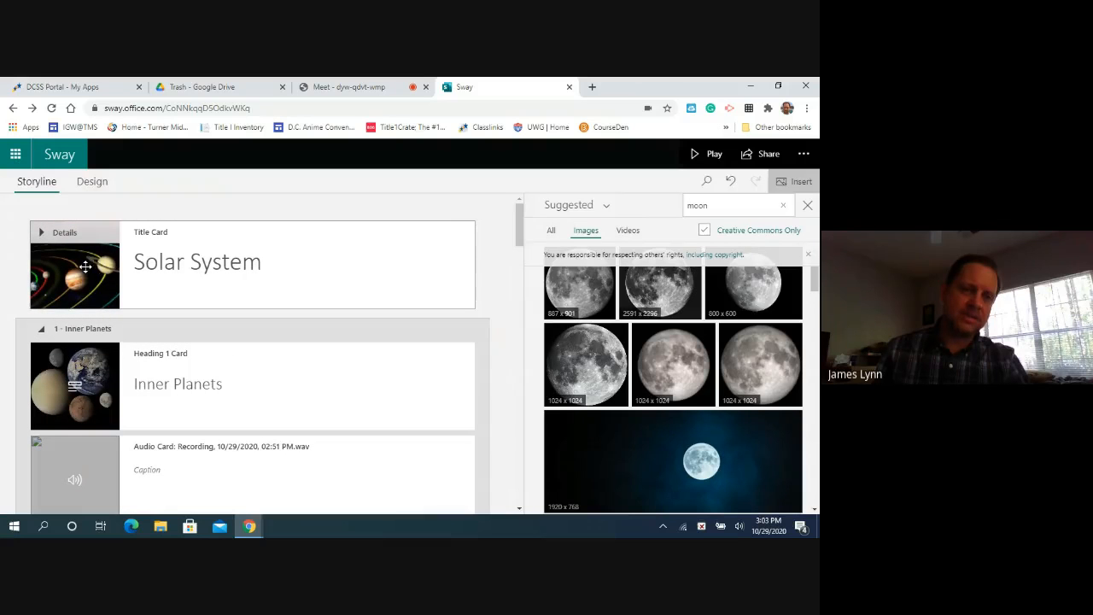
Step: Look at the opening title and Inner Planets section in the design view, then return to the storyline
{"action": "left_click", "coordinate": [93, 184]}
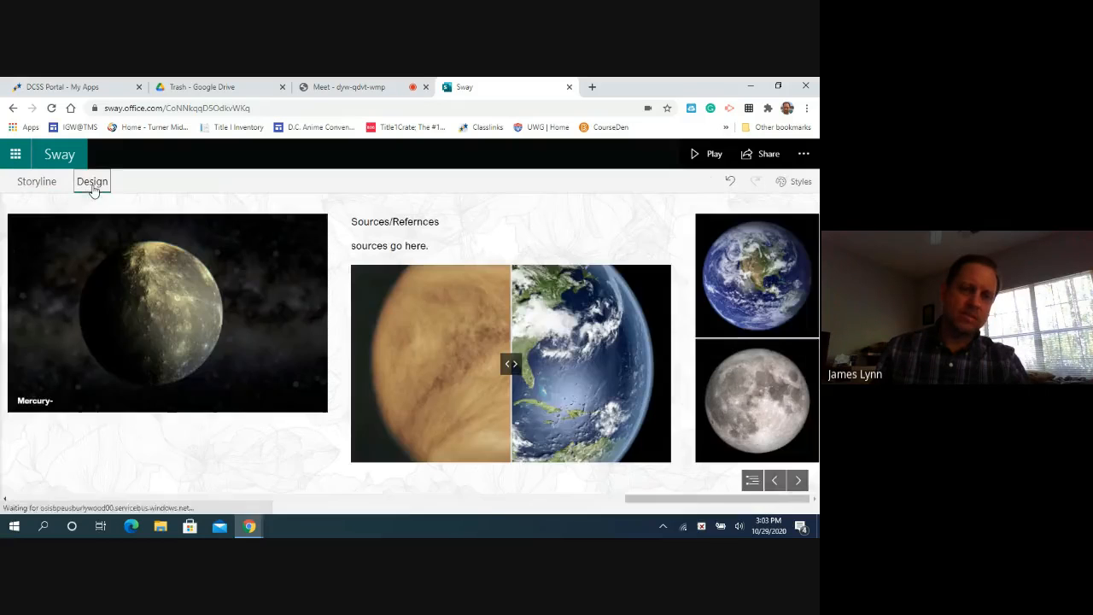
{"action": "left_click_drag", "start_coordinate": [646, 500], "coordinate": [72, 503]}
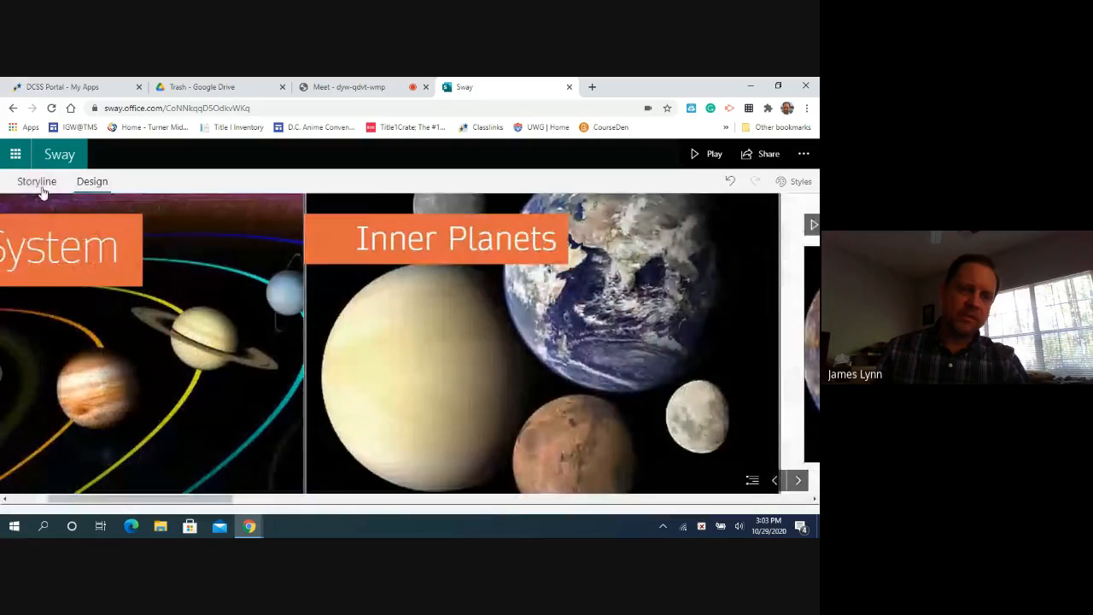
{"action": "left_click", "coordinate": [38, 182]}
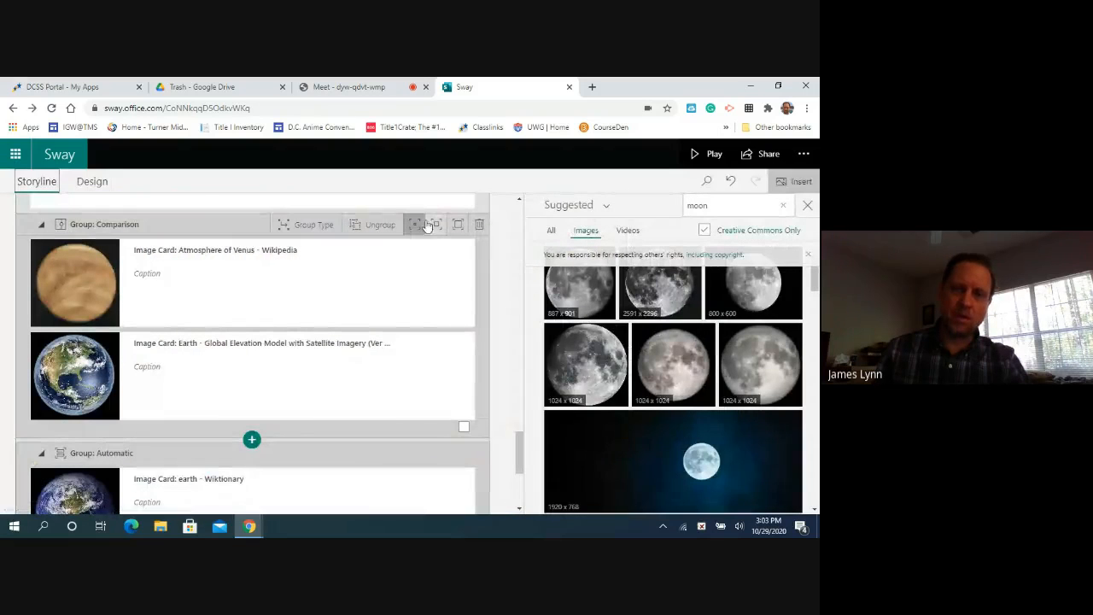
Step: Select the lowest emphasis level for the Comparison group and switch to the design view
{"action": "left_click", "coordinate": [419, 224]}
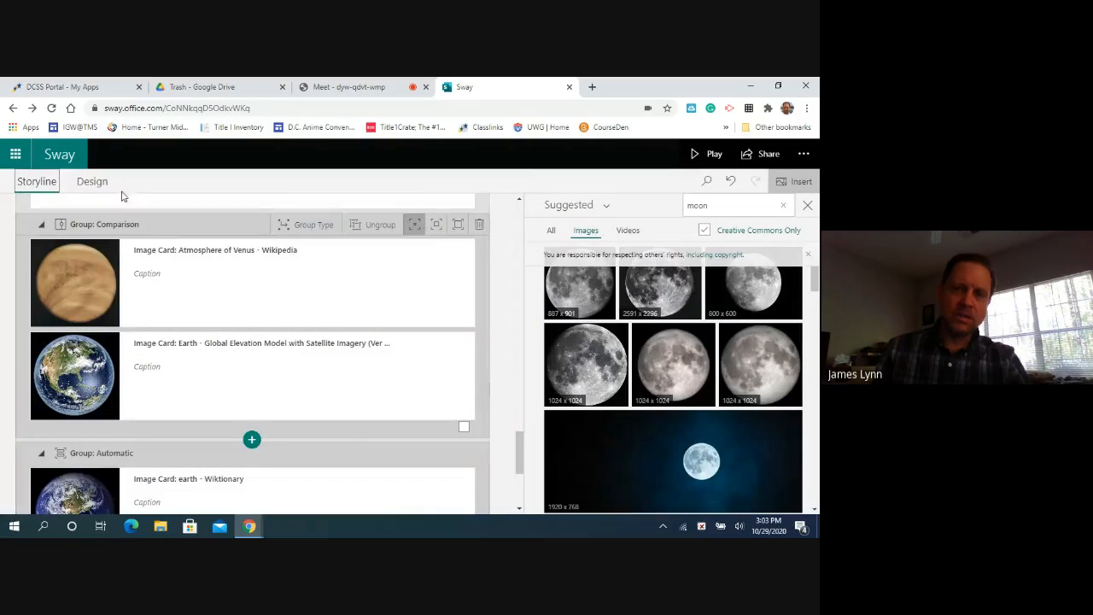
{"action": "left_click", "coordinate": [92, 182]}
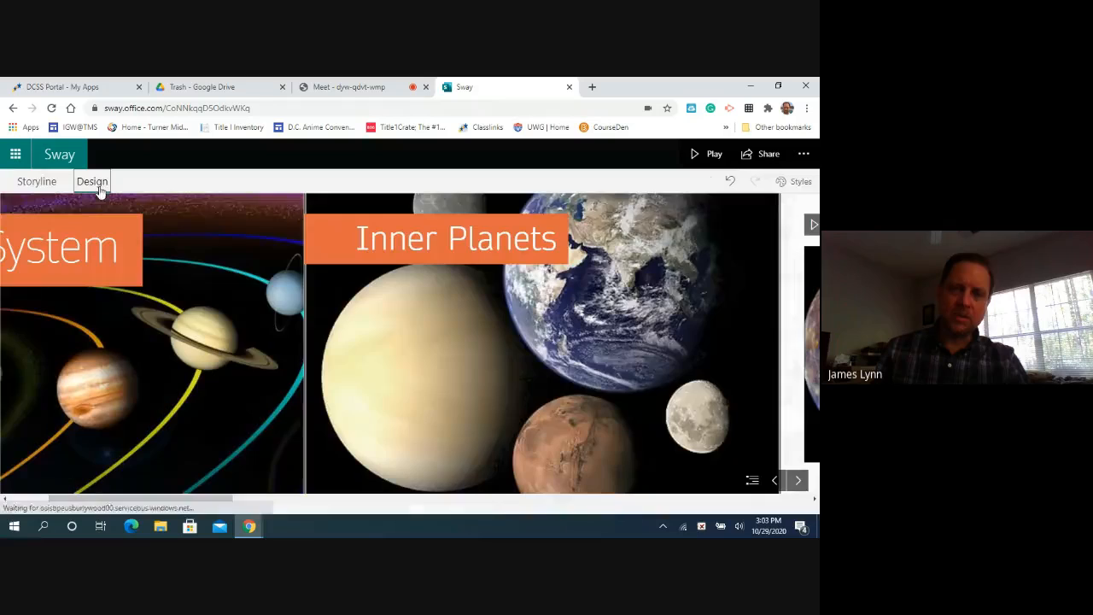
Step: Open the Sway's styles in the design view and set its layout to Vertical
{"action": "left_click", "coordinate": [39, 182]}
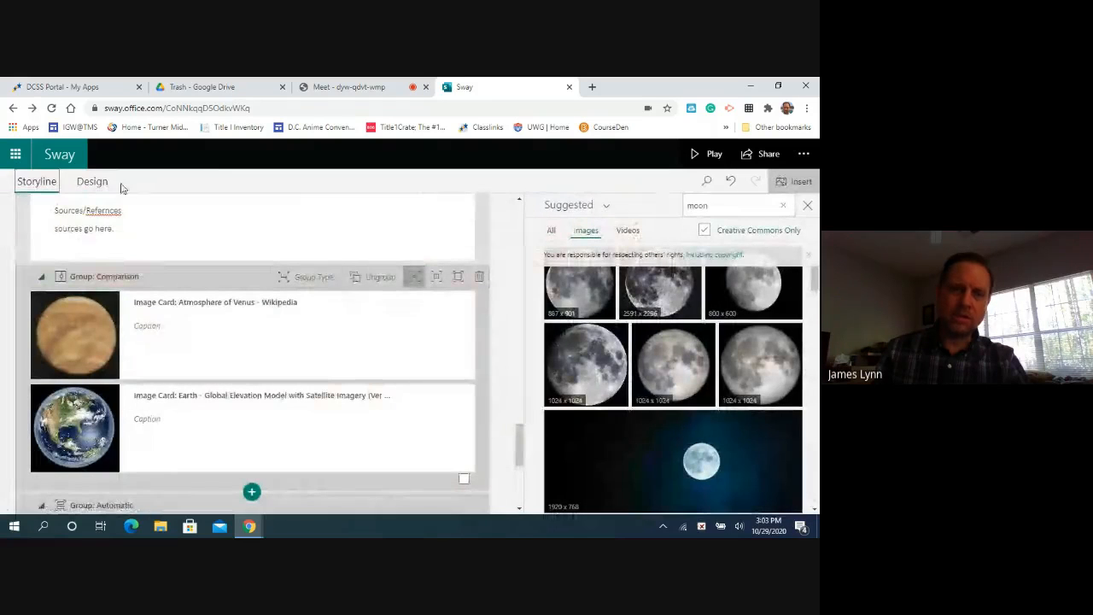
{"action": "left_click", "coordinate": [92, 182]}
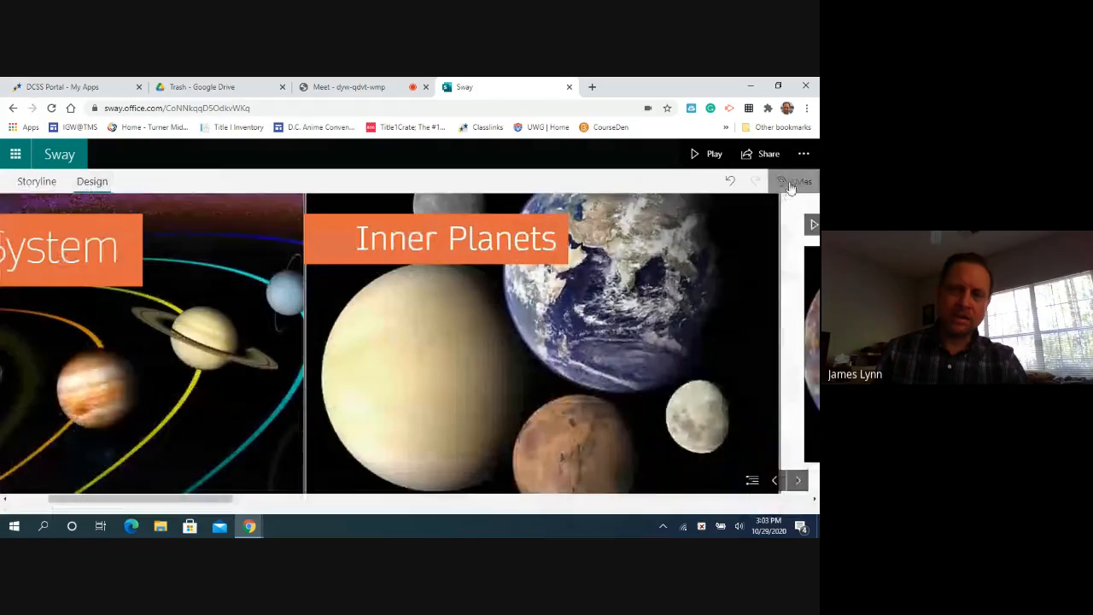
{"action": "left_click", "coordinate": [791, 183]}
{"action": "scroll", "coordinate": [649, 310], "scroll_direction": "up", "scroll_amount": 5}
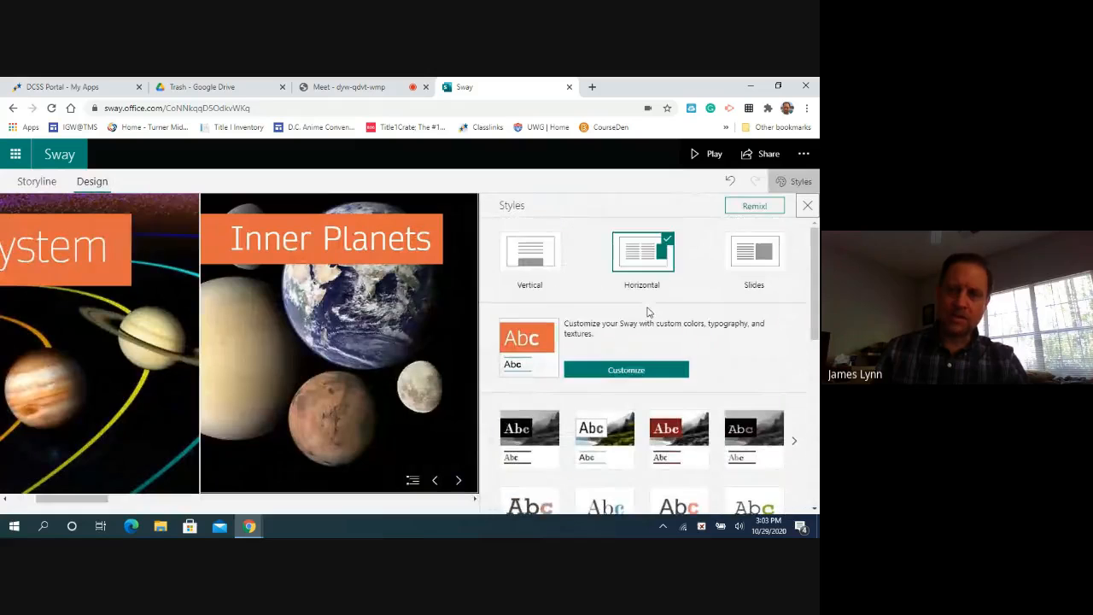
{"action": "left_click", "coordinate": [533, 256]}
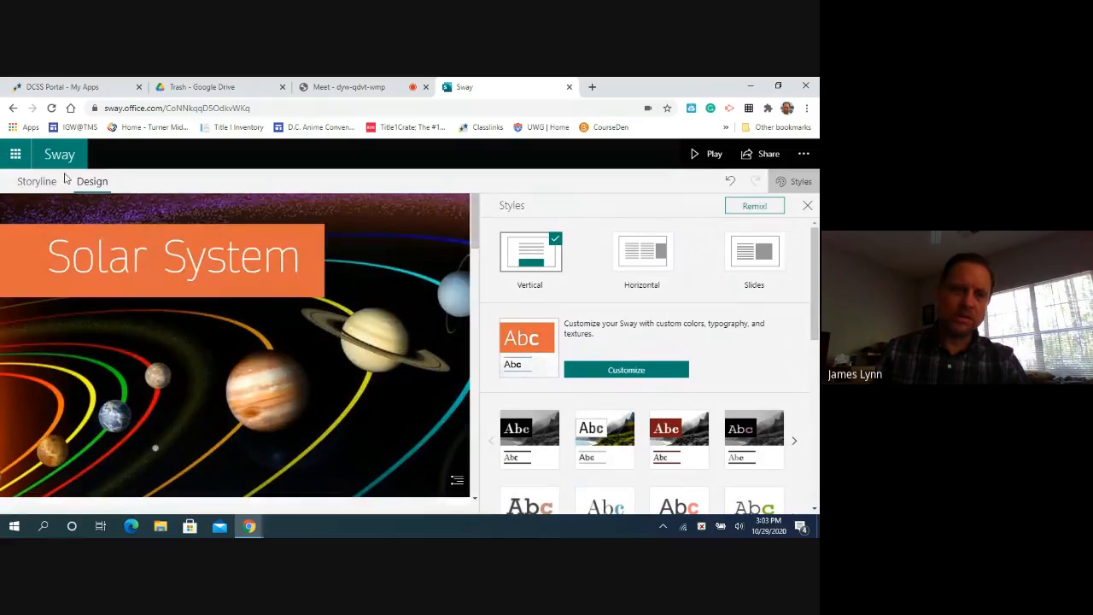
Step: Close the styles, preview the vertical layout down to the Venus–Earth comparison, and move its divider toward Venus to reveal more of Earth
{"action": "left_click", "coordinate": [36, 182]}
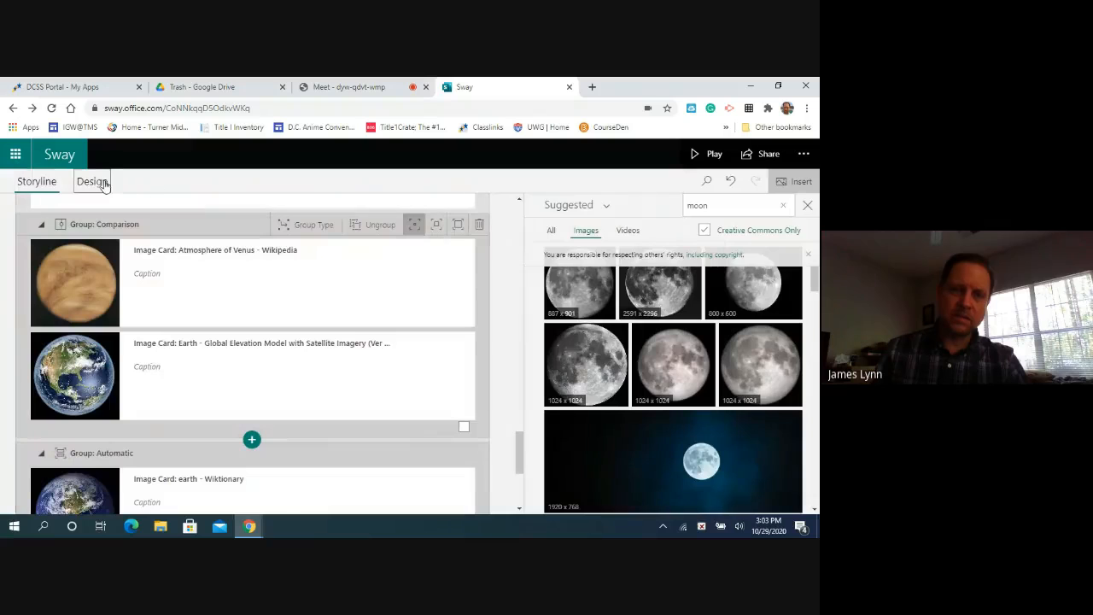
{"action": "left_click", "coordinate": [92, 181]}
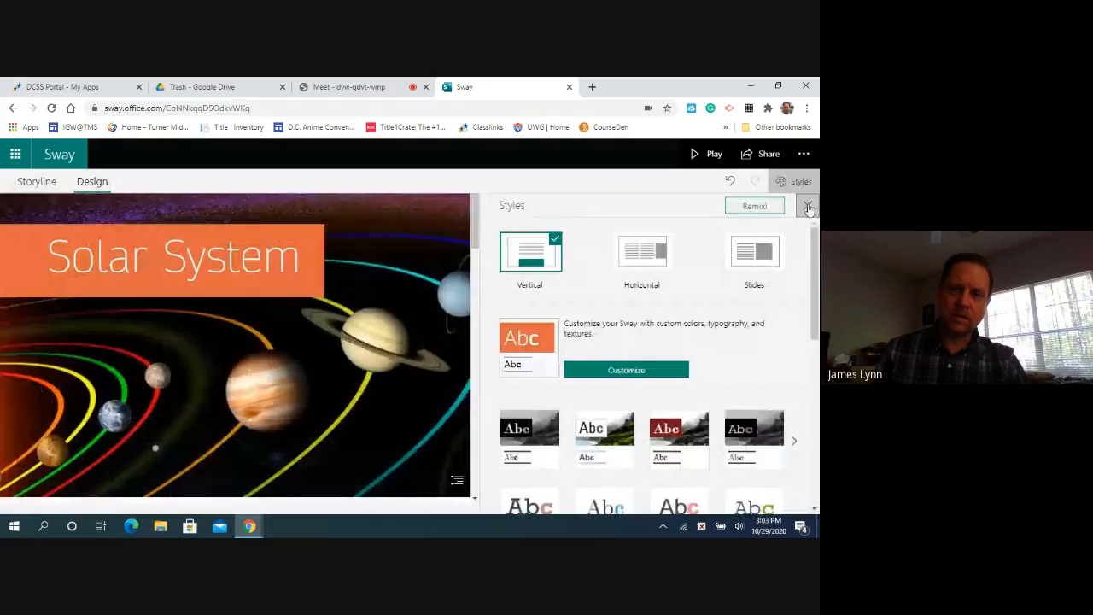
{"action": "left_click", "coordinate": [807, 208]}
{"action": "left_click_drag", "start_coordinate": [816, 224], "coordinate": [816, 384]}
{"action": "scroll", "coordinate": [745, 399], "scroll_direction": "down", "scroll_amount": 5}
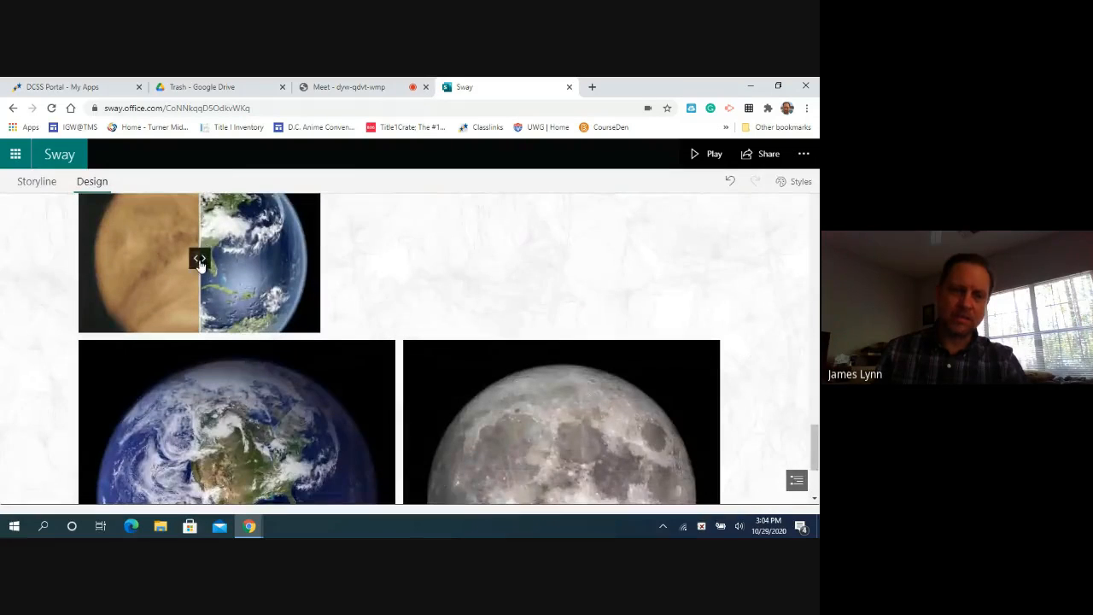
{"action": "left_click_drag", "start_coordinate": [199, 264], "coordinate": [129, 262]}
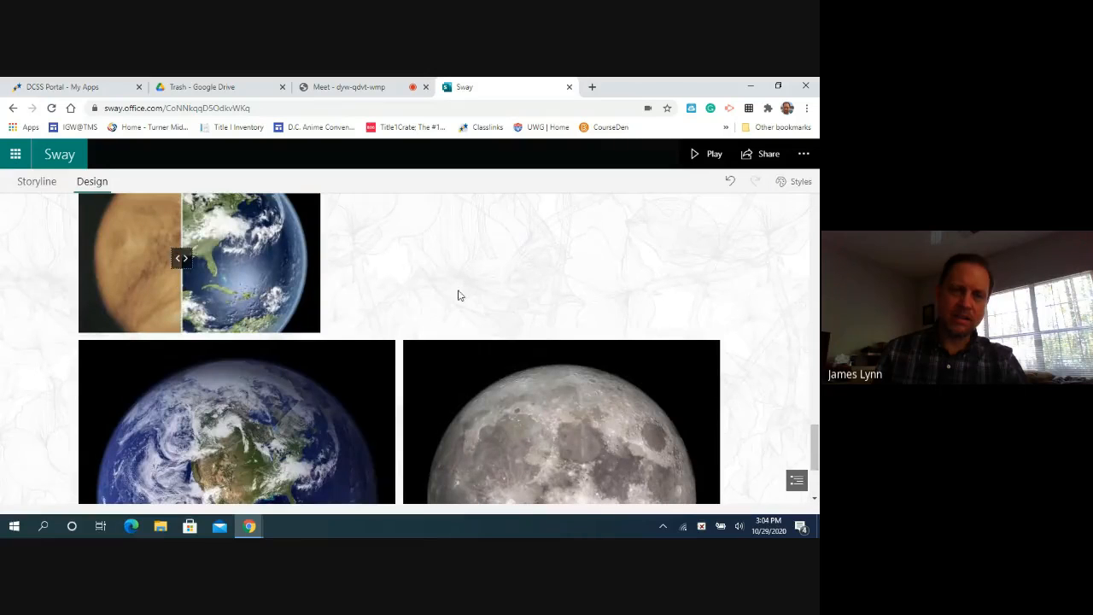
Step: Look at the Earth and moon images at the end of the Sway, then return to the Solar System title
{"action": "scroll", "coordinate": [457, 296], "scroll_direction": "up", "scroll_amount": 2}
{"action": "scroll", "coordinate": [460, 300], "scroll_direction": "down", "scroll_amount": 2}
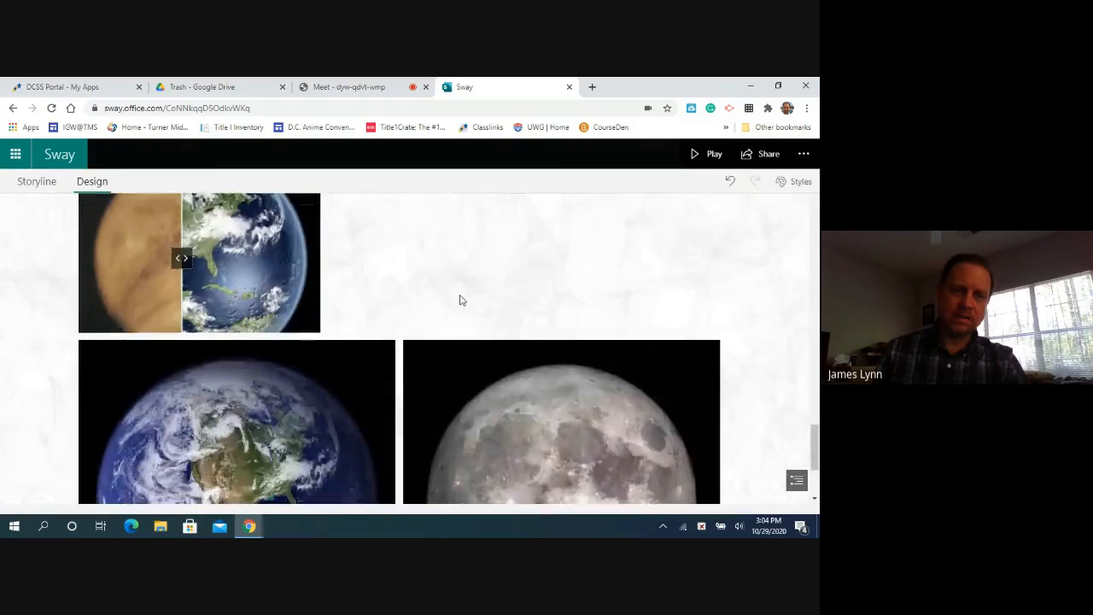
{"action": "scroll", "coordinate": [461, 301], "scroll_direction": "down", "scroll_amount": 3}
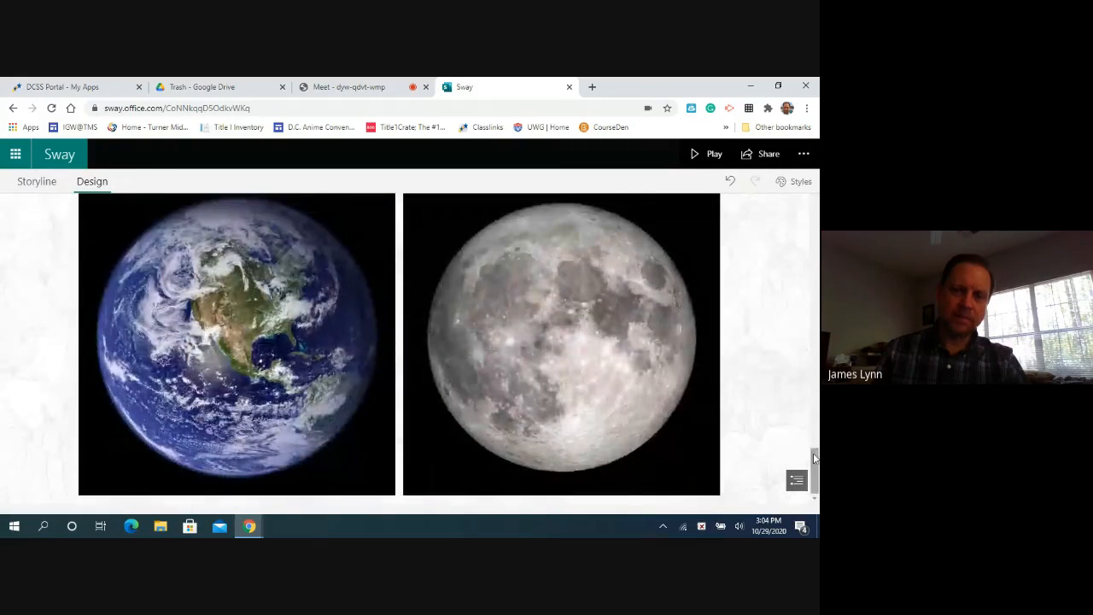
{"action": "left_click_drag", "start_coordinate": [816, 453], "coordinate": [812, 186]}
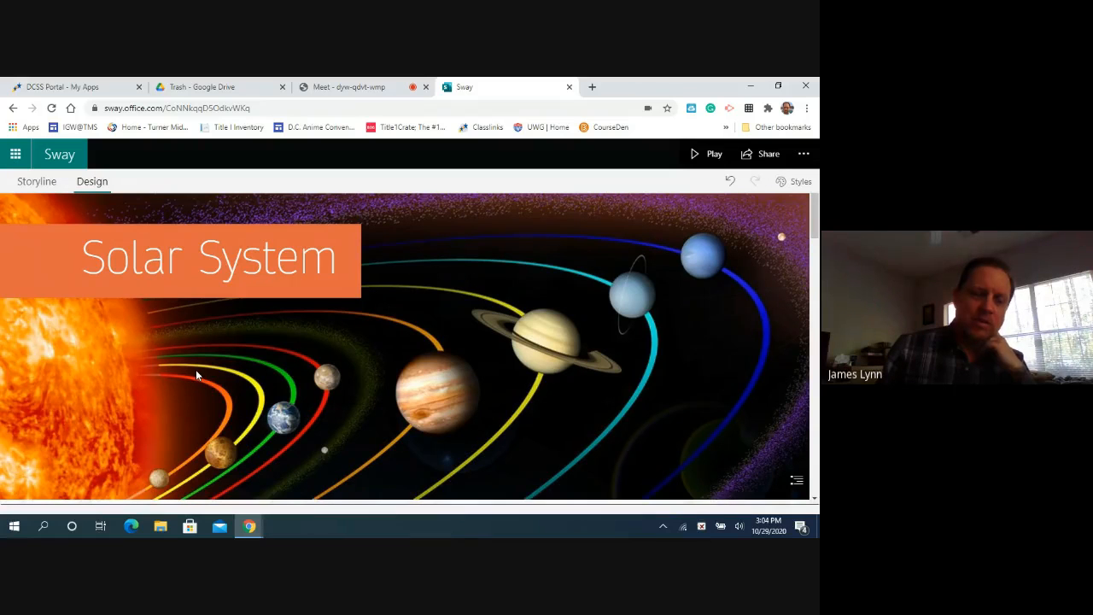
{"action": "mouse_move", "coordinate": [813, 214]}
{"action": "left_mouse_down"}
{"action": "mouse_move", "coordinate": [816, 349]}
{"action": "mouse_move", "coordinate": [816, 209]}
{"action": "left_mouse_up"}
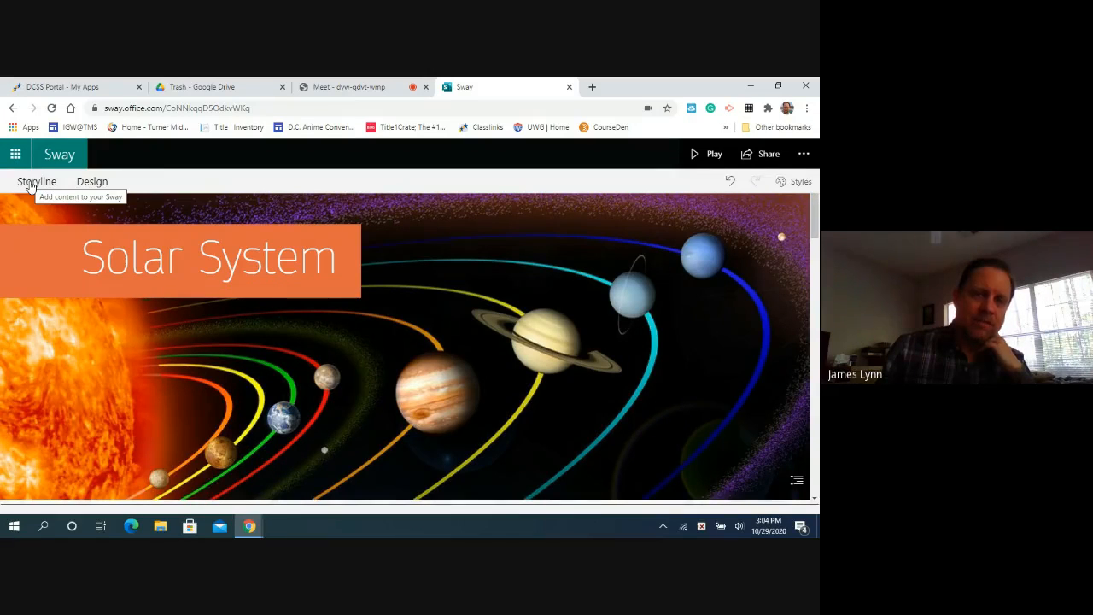
Step: View the Sway's additional options, such as duplicating, saving as a template, printing and exporting
{"action": "left_click", "coordinate": [803, 155]}
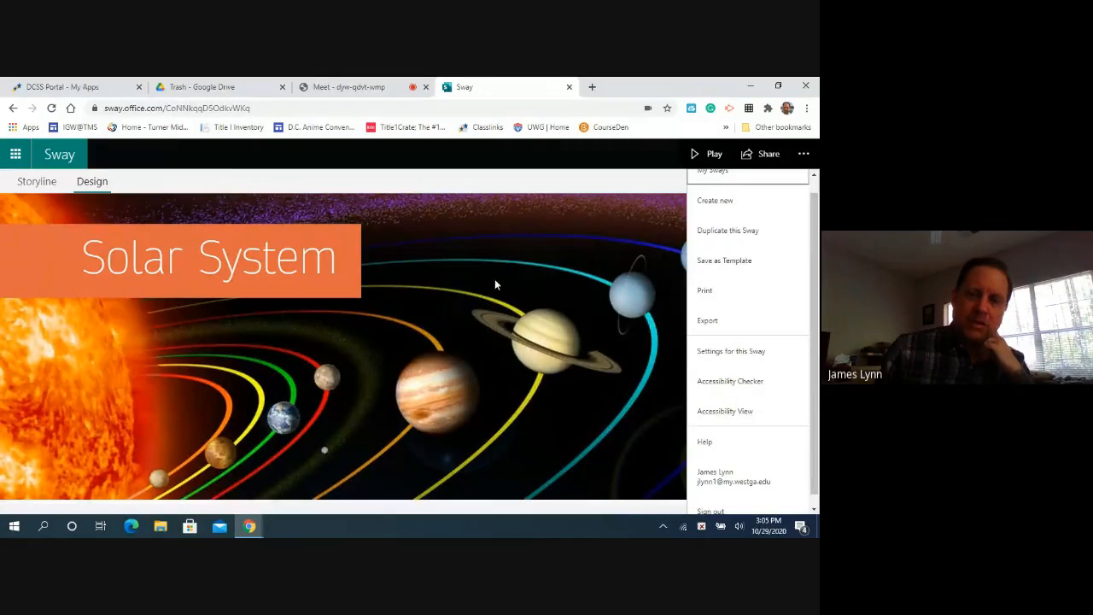
{"action": "scroll", "coordinate": [817, 223], "scroll_direction": "up", "scroll_amount": 1}
{"action": "scroll", "coordinate": [817, 224], "scroll_direction": "up", "scroll_amount": 1}
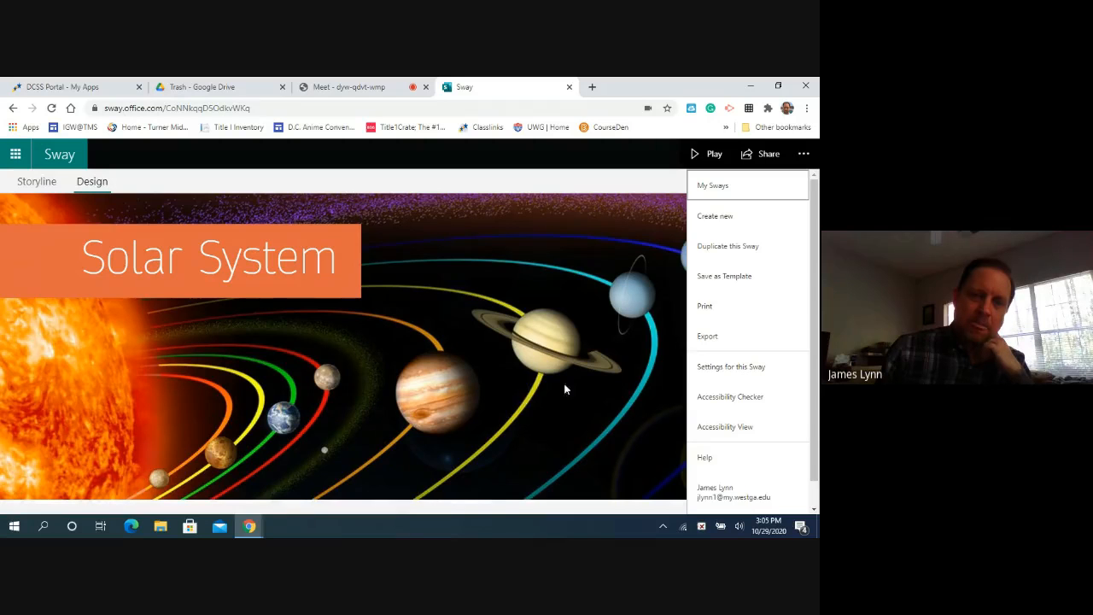
Step: Switch to the Google Meet meeting and open its additional options to find the recording control
{"action": "left_click", "coordinate": [378, 86]}
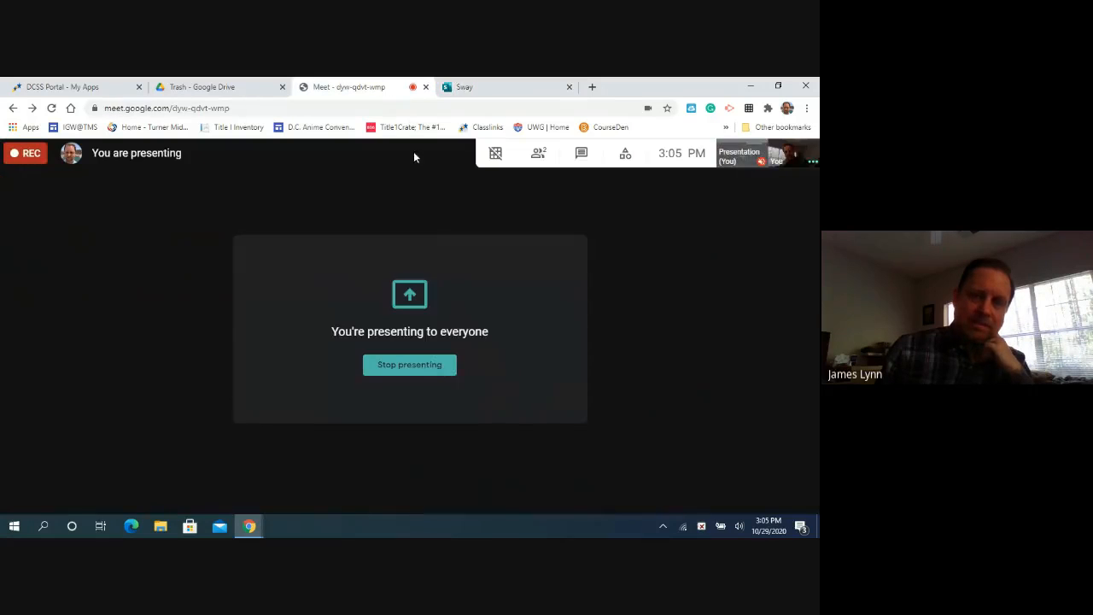
{"action": "left_click", "coordinate": [801, 487]}
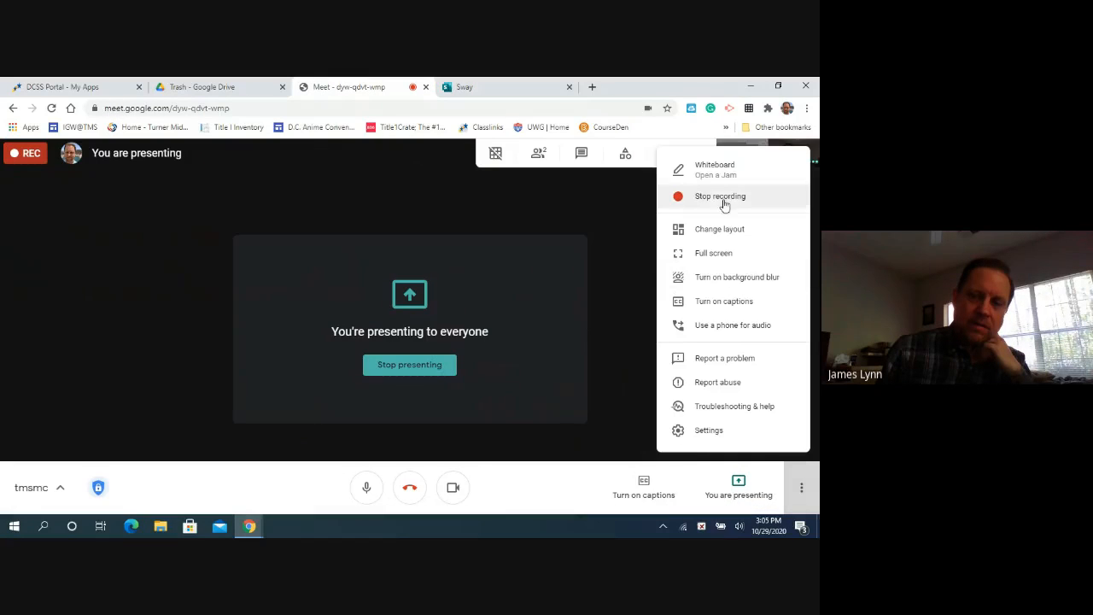